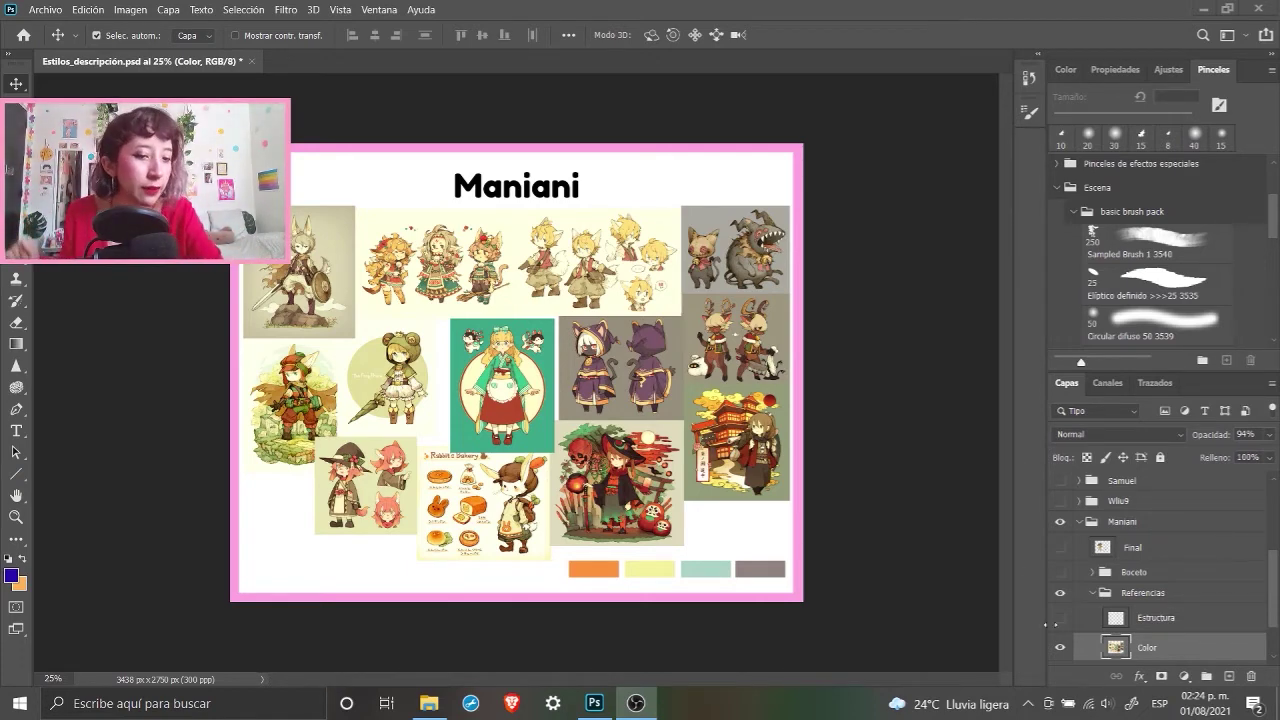
Step: Lower the Color layer's opacity to 47%, then make the Estructura layer visible and select it
{"action": "scroll", "coordinate": [1165, 600], "scroll_direction": "down", "scroll_amount": 2}
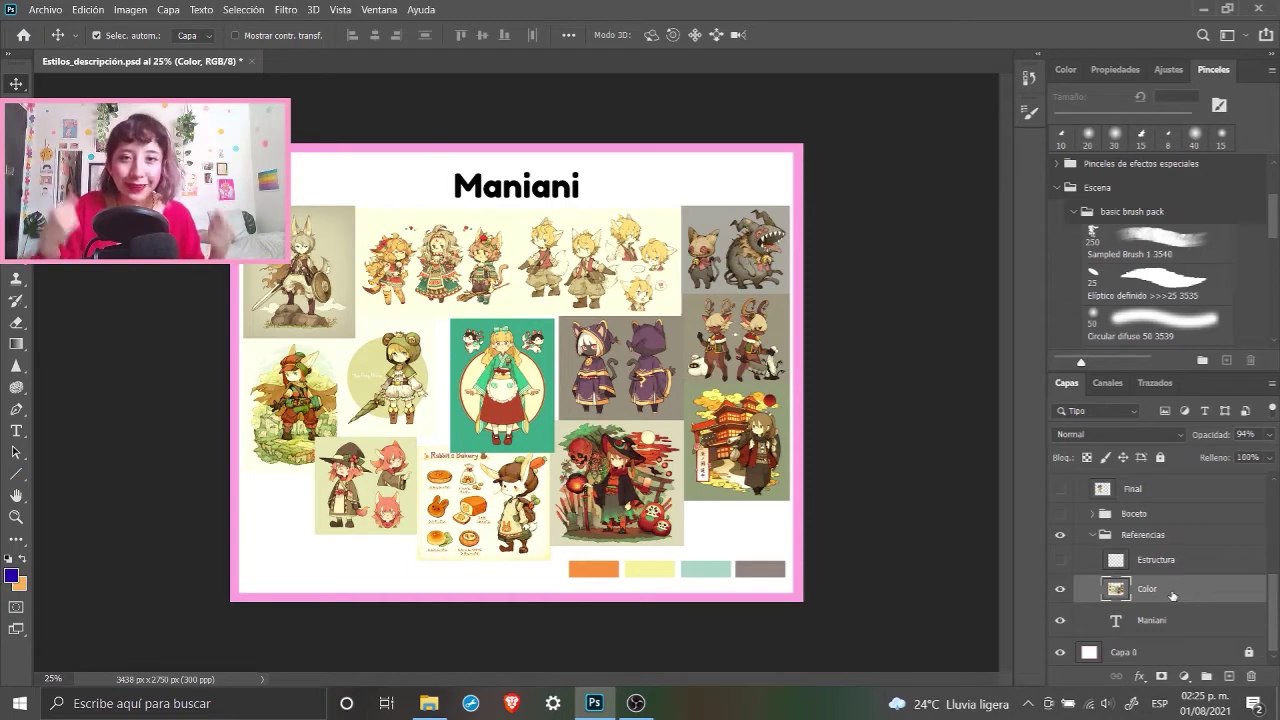
{"action": "key", "text": "4"}
{"action": "key", "text": "7"}
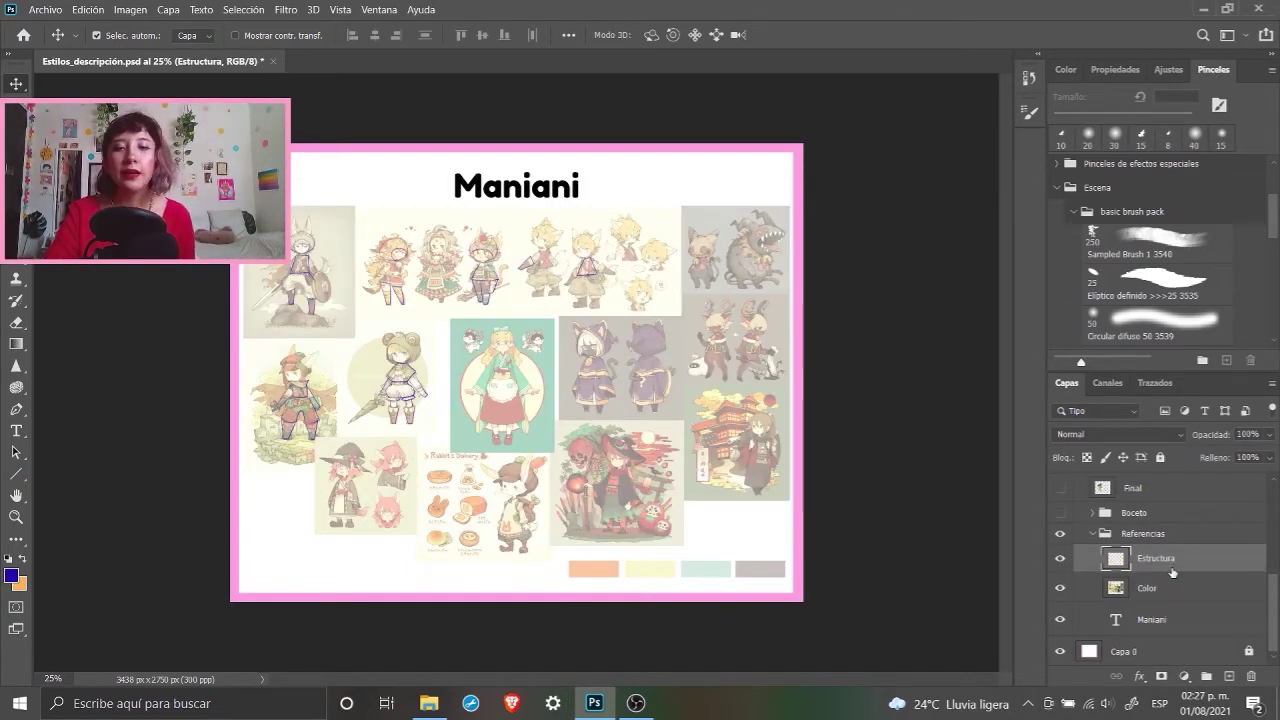
Step: Outline the front boot of the blond fox boy in profile with the brush on the Estructura layer
{"action": "key", "text": "z"}
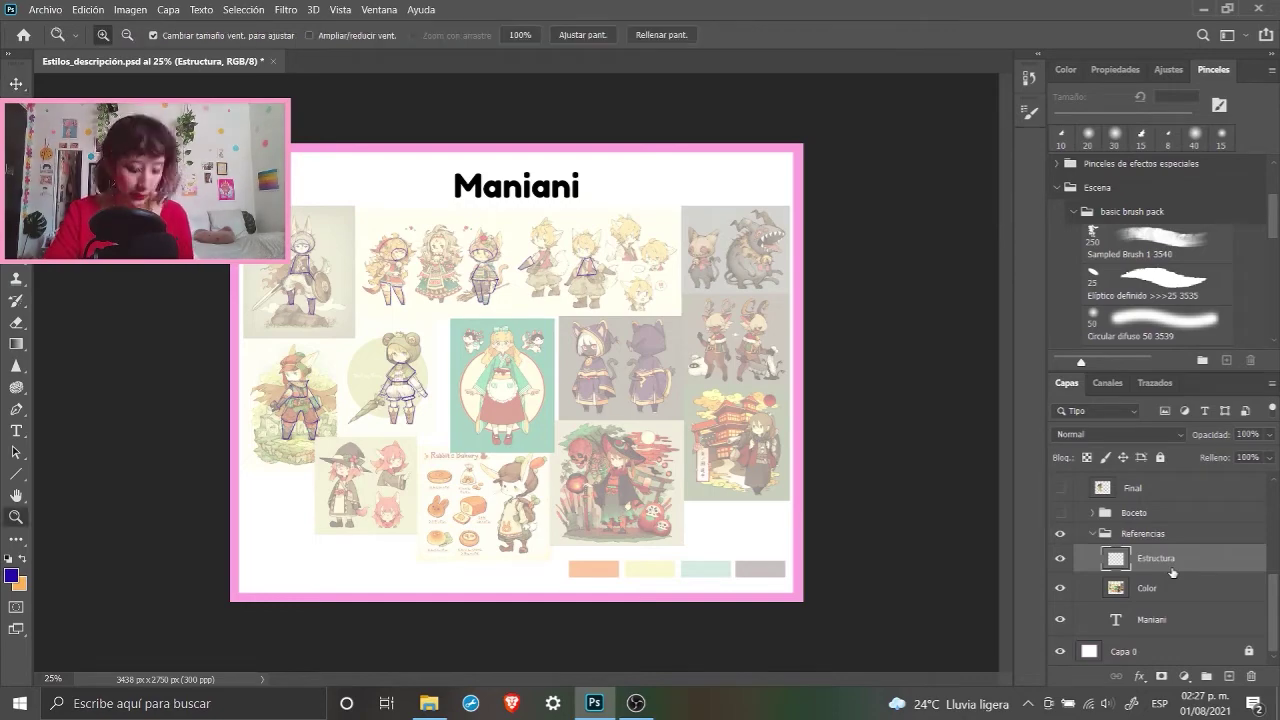
{"action": "left_click", "coordinate": [610, 381]}
{"action": "left_click", "coordinate": [586, 118]}
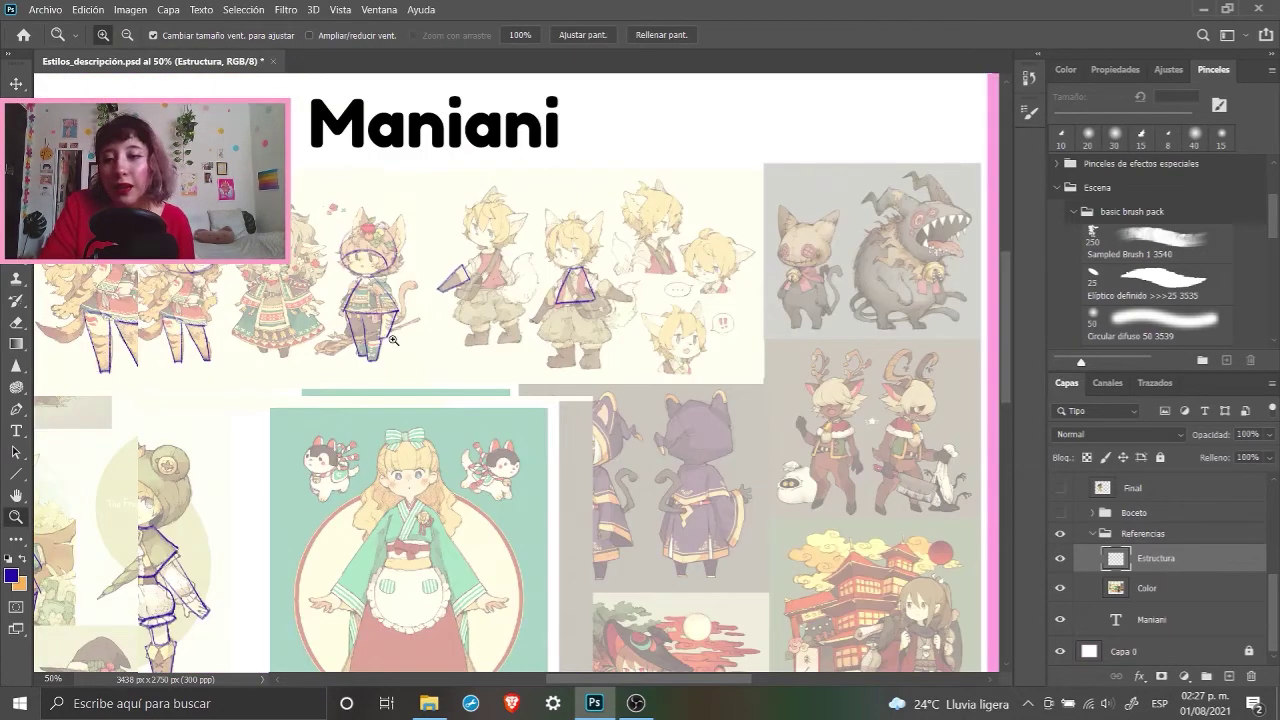
{"action": "left_click", "coordinate": [355, 342]}
{"action": "left_click_drag", "start_coordinate": [355, 342], "coordinate": [434, 370]}
{"action": "left_click", "coordinate": [522, 352]}
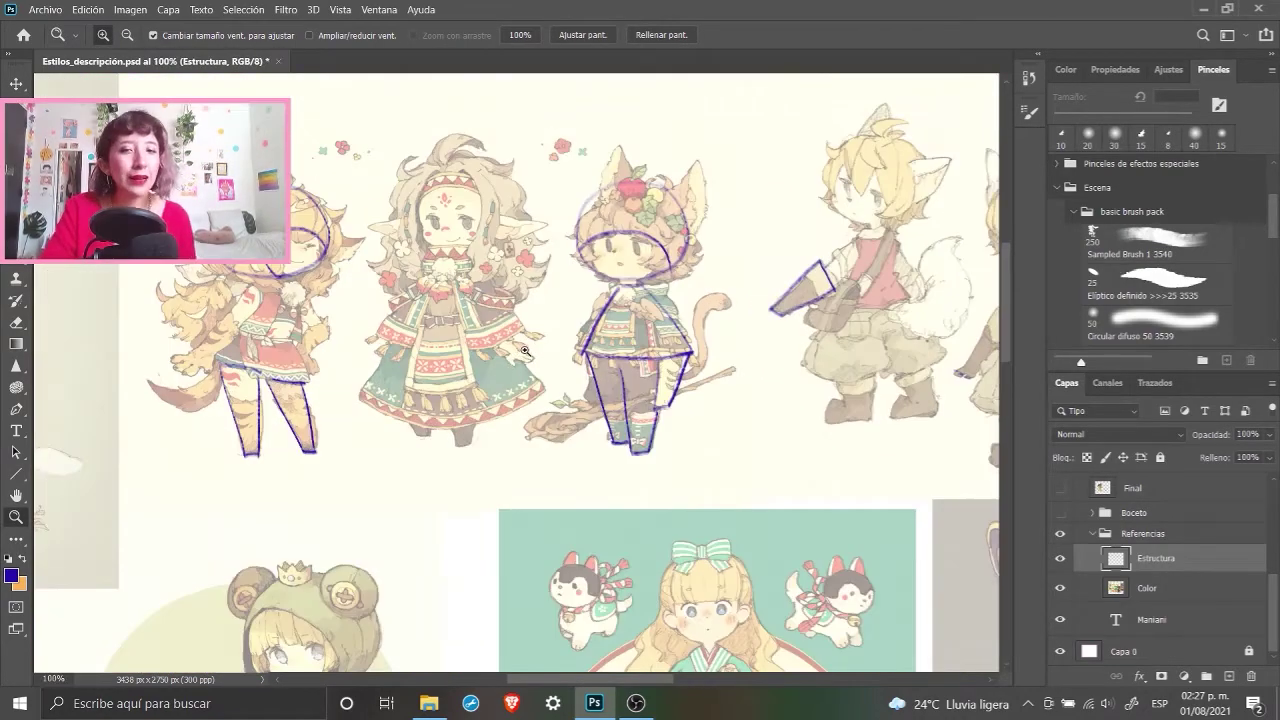
{"action": "left_click_drag", "start_coordinate": [507, 373], "coordinate": [349, 333]}
{"action": "key", "text": "b"}
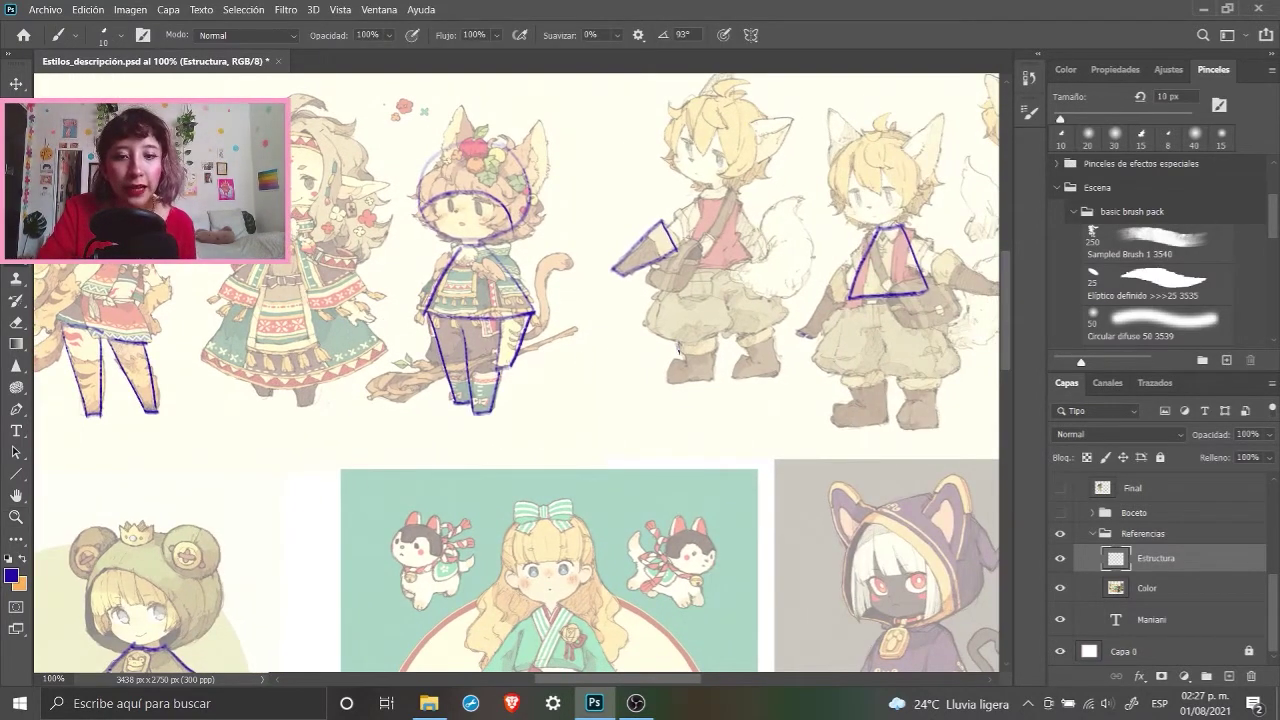
{"action": "mouse_move", "coordinate": [684, 352]}
{"action": "left_mouse_down"}
{"action": "mouse_move", "coordinate": [714, 356]}
{"action": "mouse_move", "coordinate": [720, 340]}
{"action": "mouse_move", "coordinate": [713, 378]}
{"action": "mouse_move", "coordinate": [668, 380]}
{"action": "mouse_move", "coordinate": [718, 378]}
{"action": "left_mouse_up"}
Step: Circle the boot sketch with the Color layer hidden, and show the Color layer again
{"action": "left_click", "coordinate": [1060, 588]}
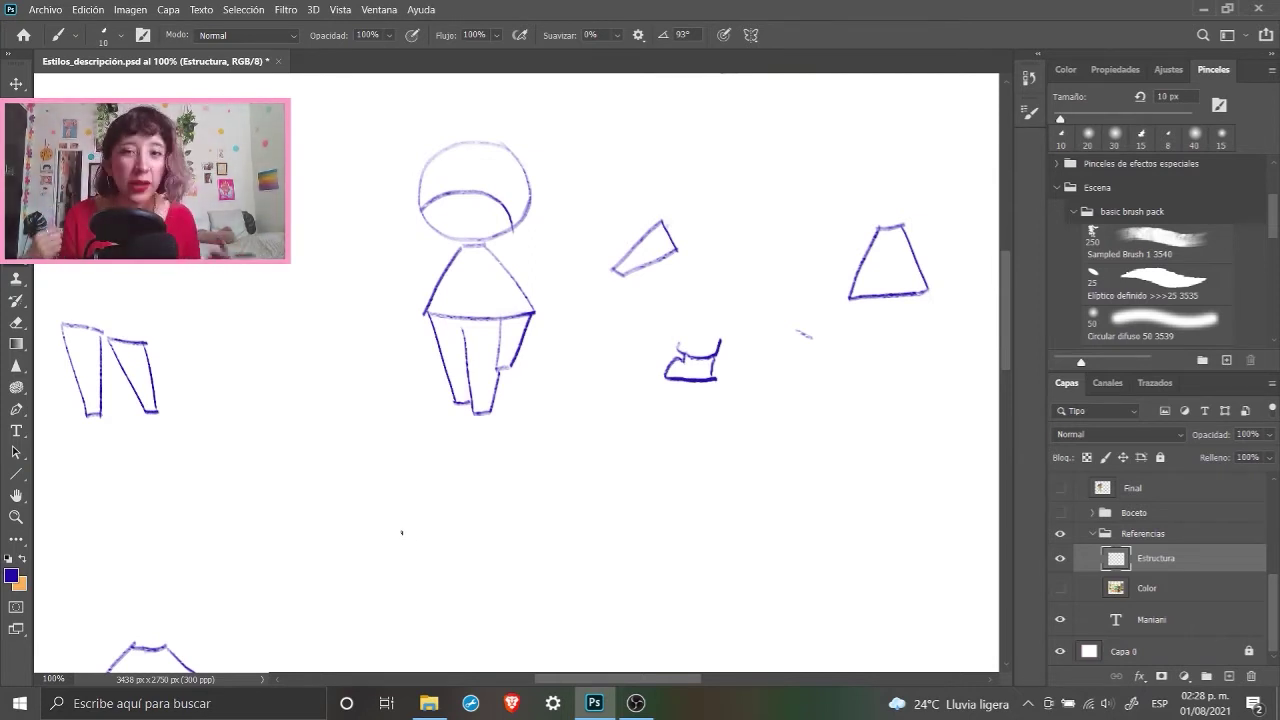
{"action": "mouse_move", "coordinate": [746, 338]}
{"action": "left_mouse_down"}
{"action": "mouse_move", "coordinate": [612, 372]}
{"action": "mouse_move", "coordinate": [733, 340]}
{"action": "left_mouse_up"}
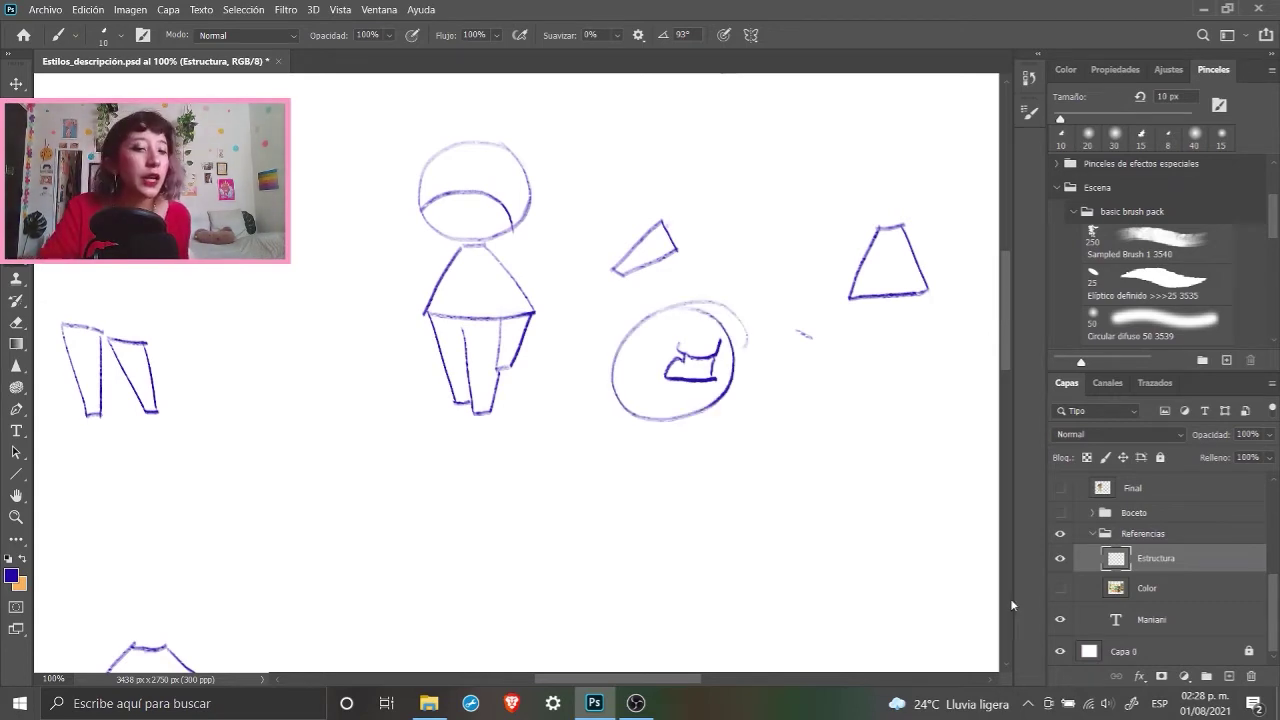
{"action": "left_click", "coordinate": [1060, 588]}
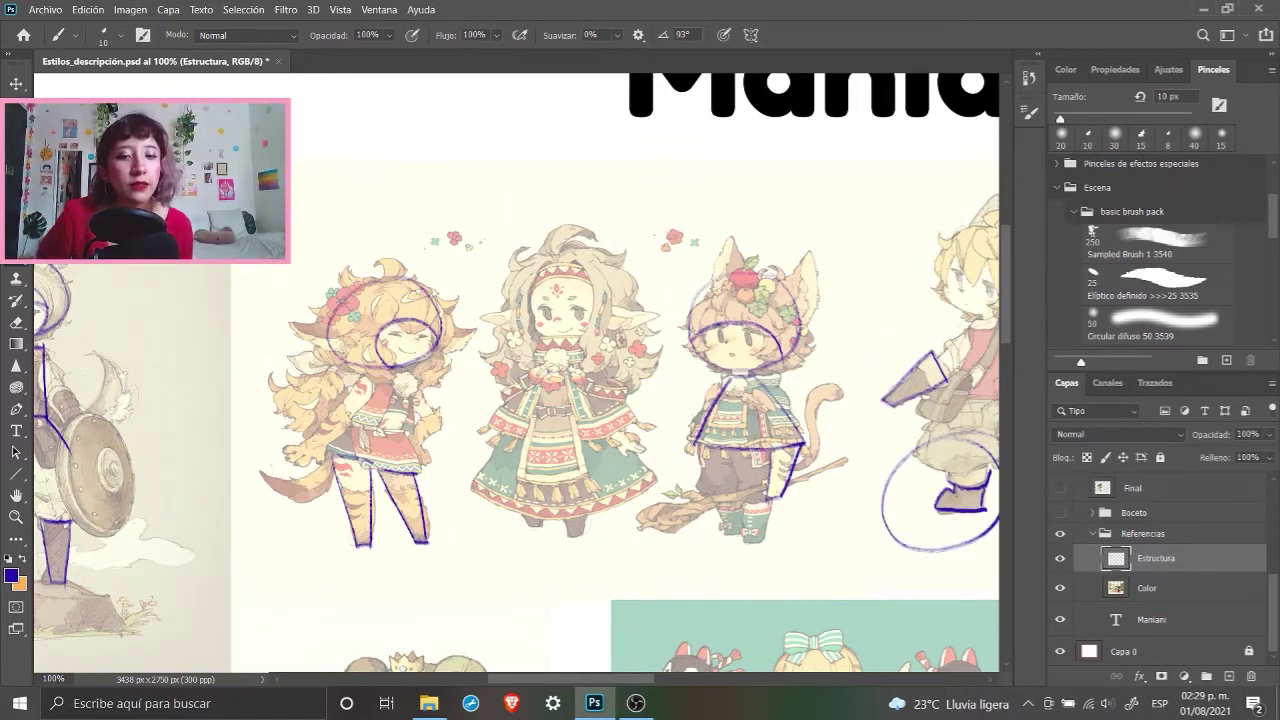
Step: Draw the outer line of the cat-eared character's left-hand leg from the tunic hem, tapering down to the foot
{"action": "mouse_move", "coordinate": [700, 456]}
{"action": "left_mouse_down"}
{"action": "mouse_move", "coordinate": [715, 519]}
{"action": "mouse_move", "coordinate": [618, 518]}
{"action": "left_mouse_up"}
{"action": "left_click_drag", "start_coordinate": [600, 440], "coordinate": [630, 528]}
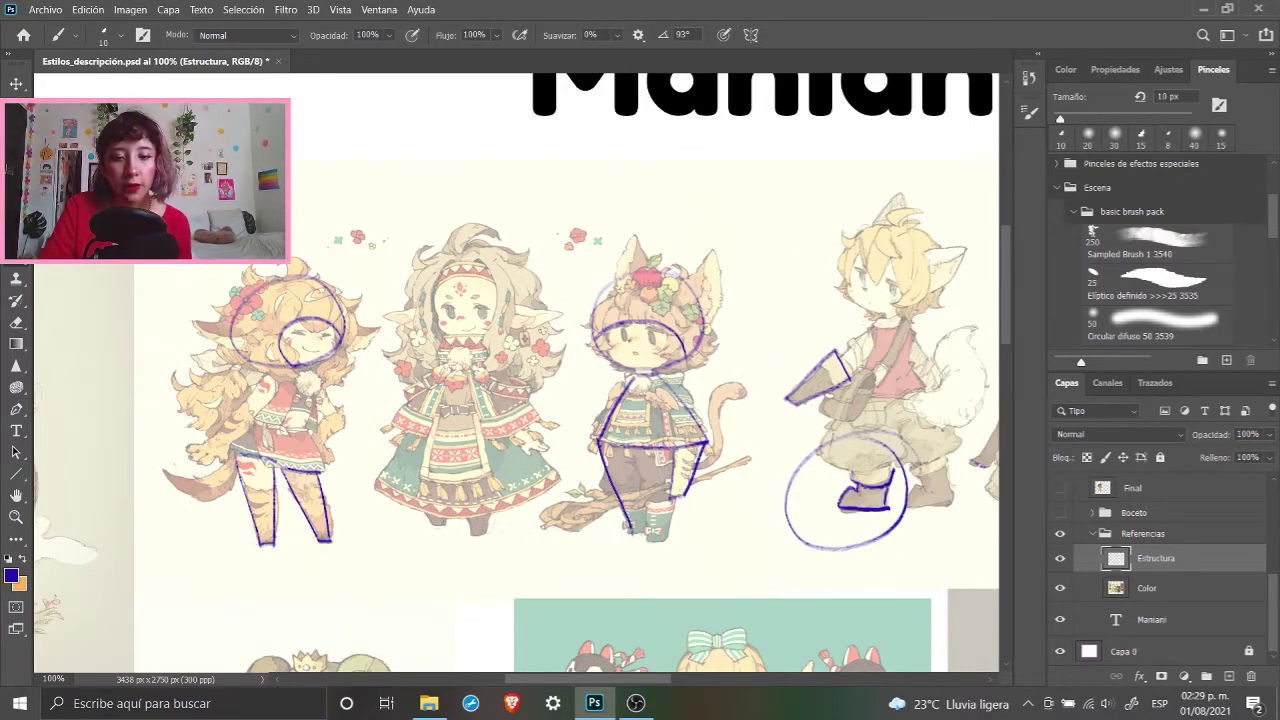
{"action": "key", "text": "z"}
{"action": "left_click", "coordinate": [639, 540]}
{"action": "left_click", "coordinate": [639, 540]}
{"action": "key", "text": "b"}
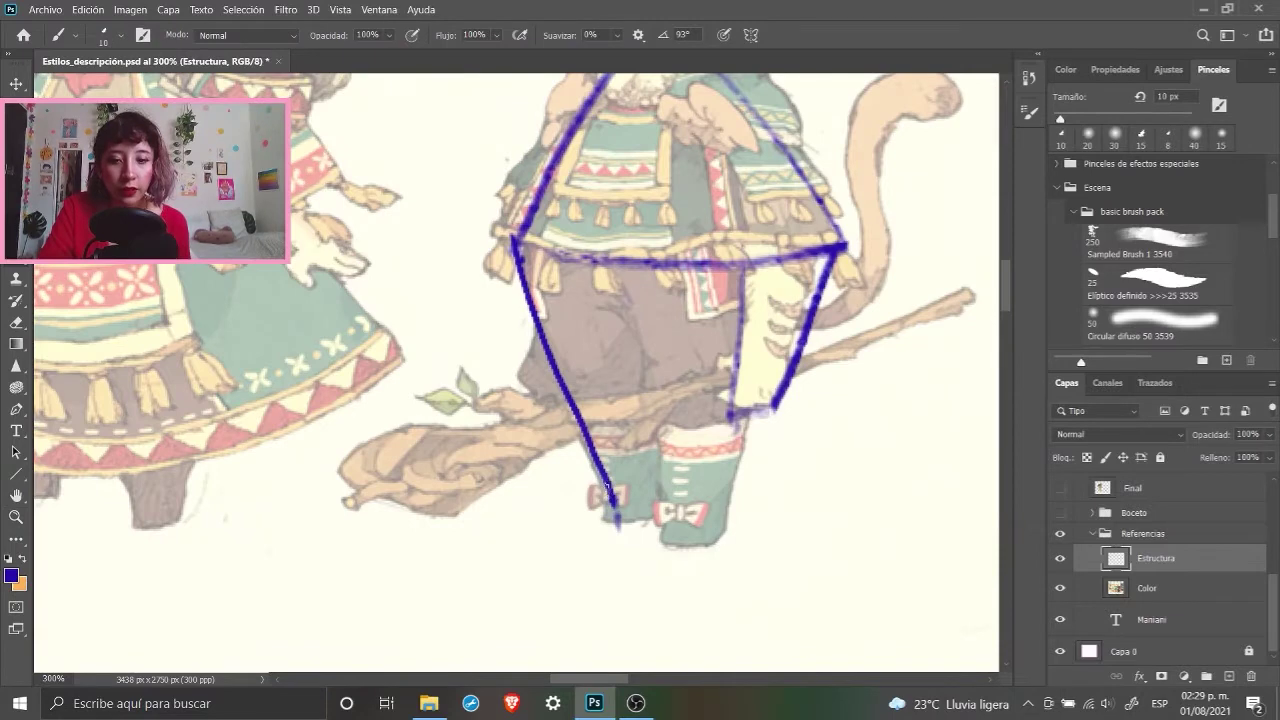
{"action": "key", "text": "z"}
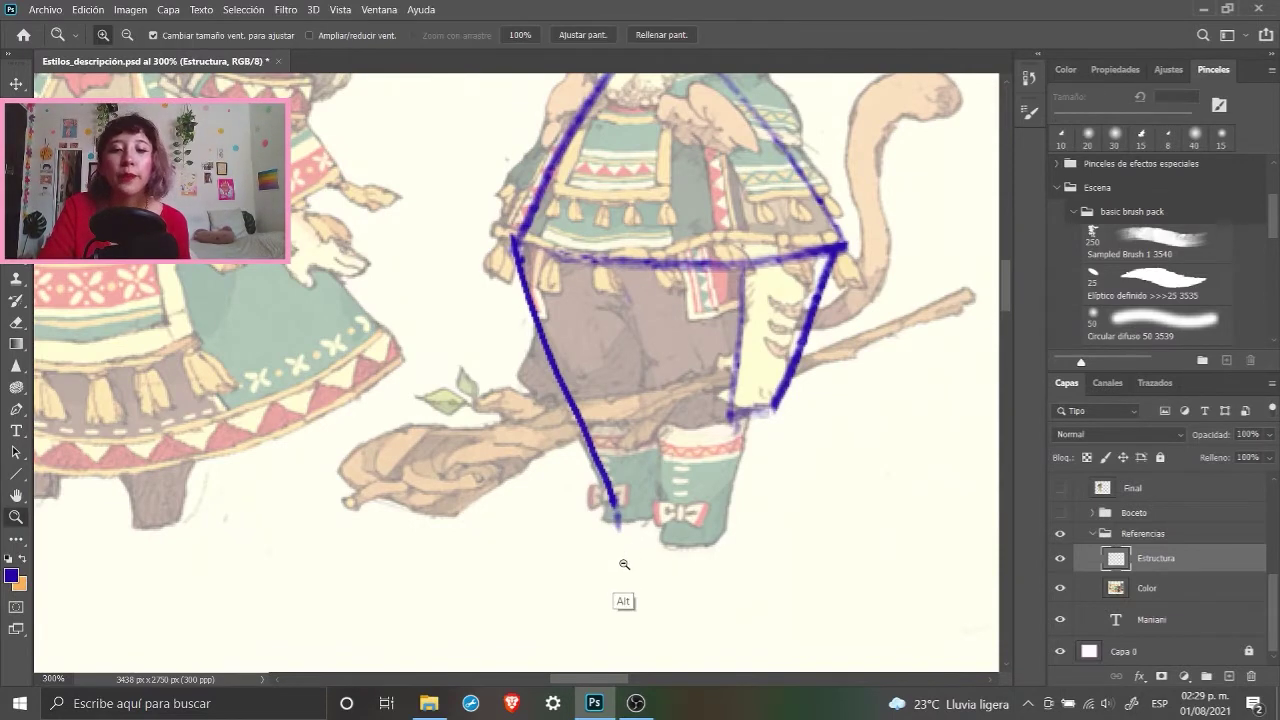
{"action": "left_click", "coordinate": [627, 563], "text": "alt"}
{"action": "left_click", "coordinate": [627, 563], "text": "alt"}
{"action": "left_click", "coordinate": [635, 530]}
{"action": "key", "text": "b"}
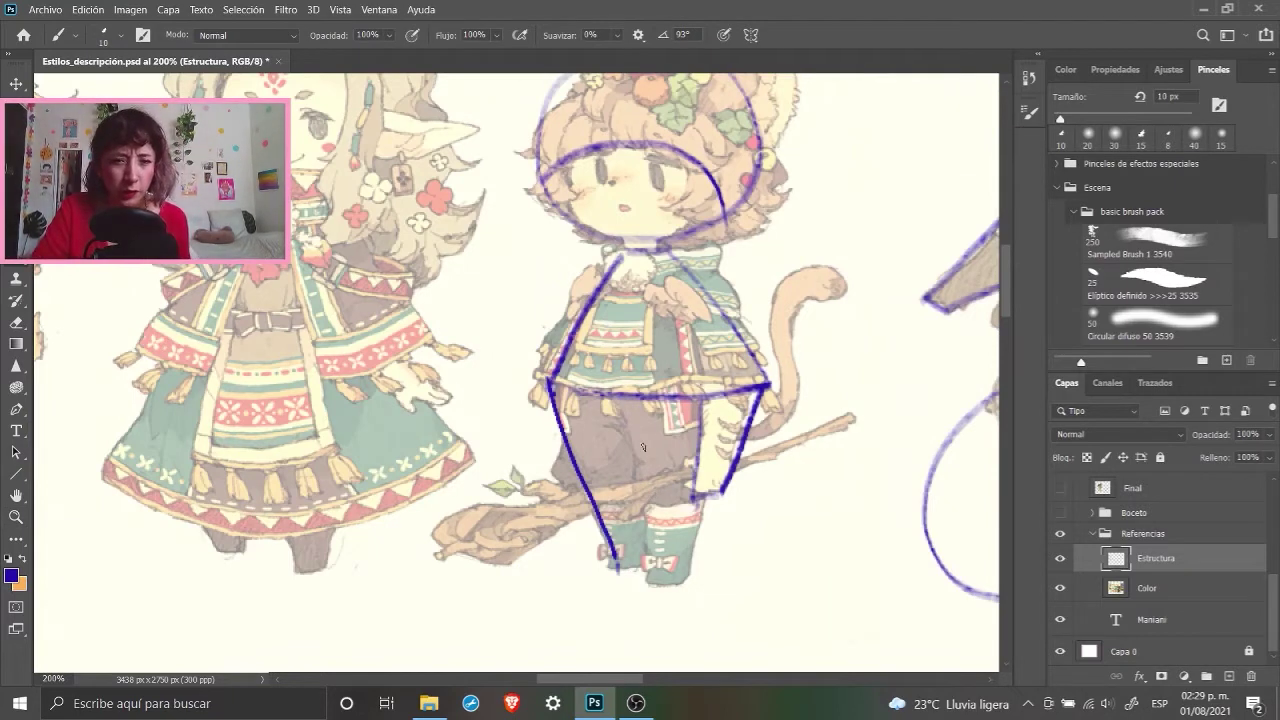
Step: Complete the cat-eared character's tapered leg shapes with the inner line, foot bases and opposite outer edge, and check them without the Color layer
{"action": "left_click_drag", "start_coordinate": [623, 422], "coordinate": [649, 598]}
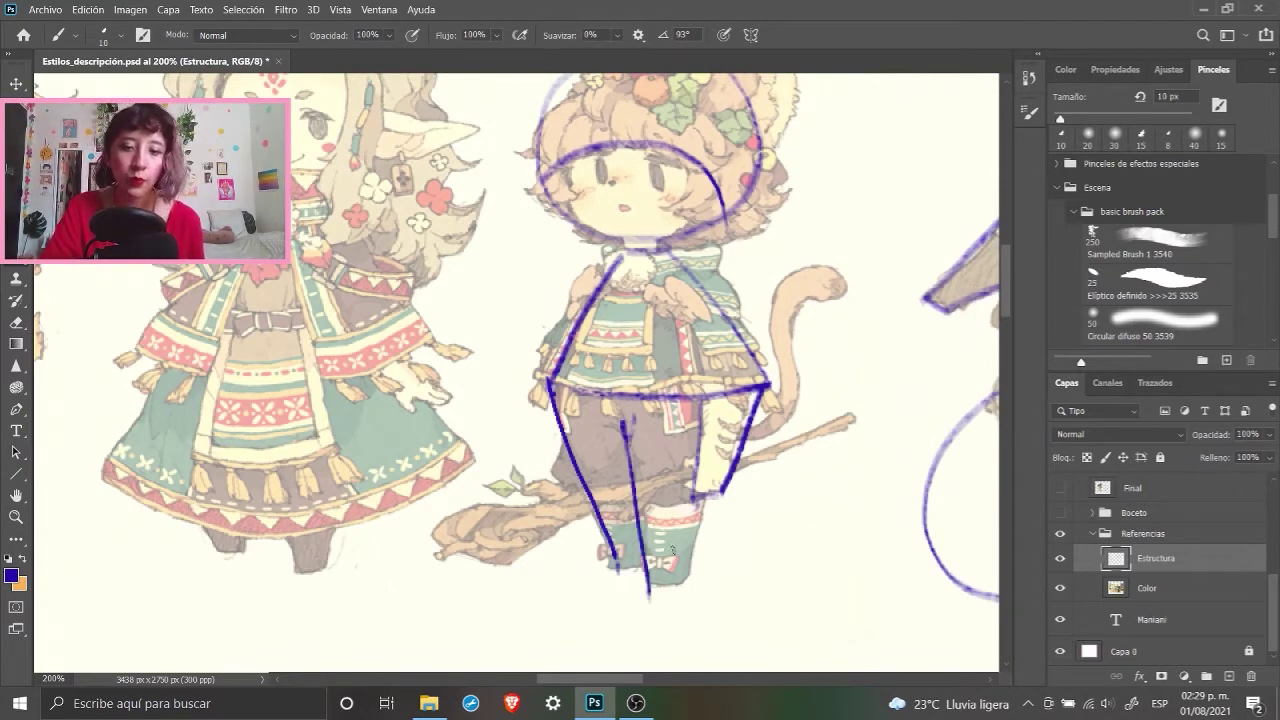
{"action": "key", "text": "e"}
{"action": "mouse_move", "coordinate": [658, 597]}
{"action": "left_mouse_down"}
{"action": "mouse_move", "coordinate": [650, 588]}
{"action": "mouse_move", "coordinate": [688, 583]}
{"action": "left_mouse_up"}
{"action": "key", "text": "b"}
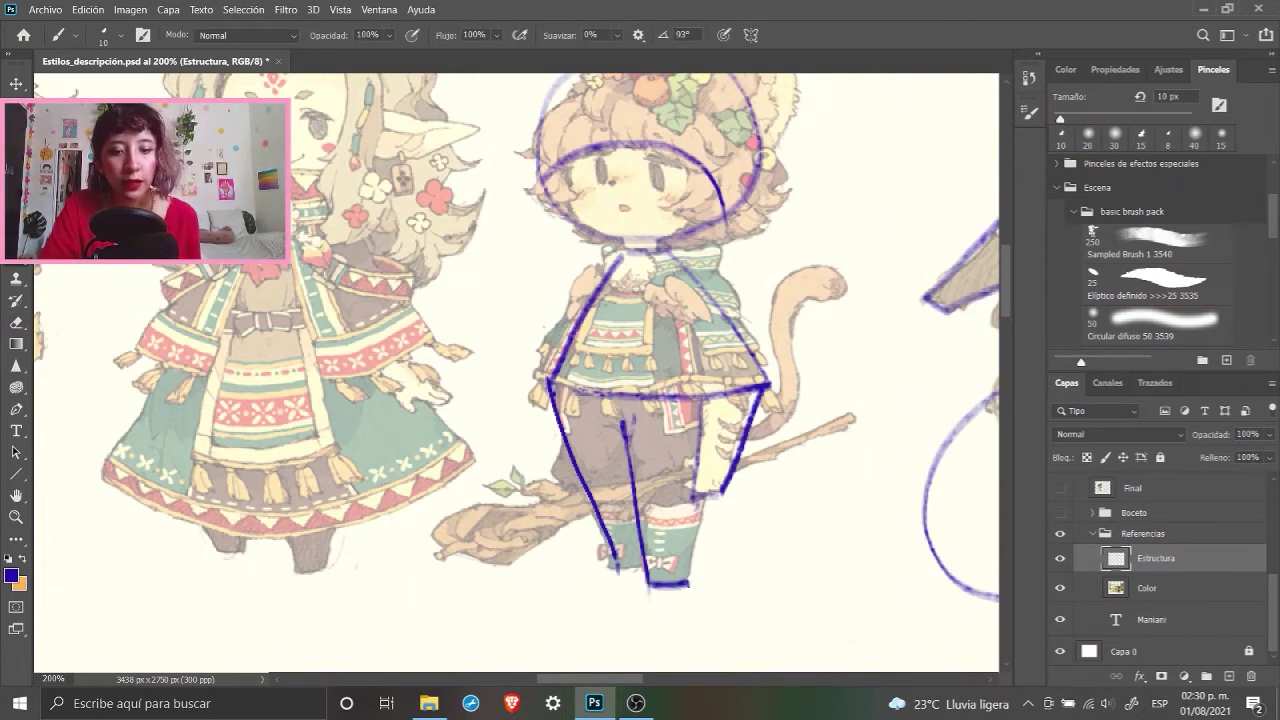
{"action": "left_click_drag", "start_coordinate": [711, 490], "coordinate": [688, 584]}
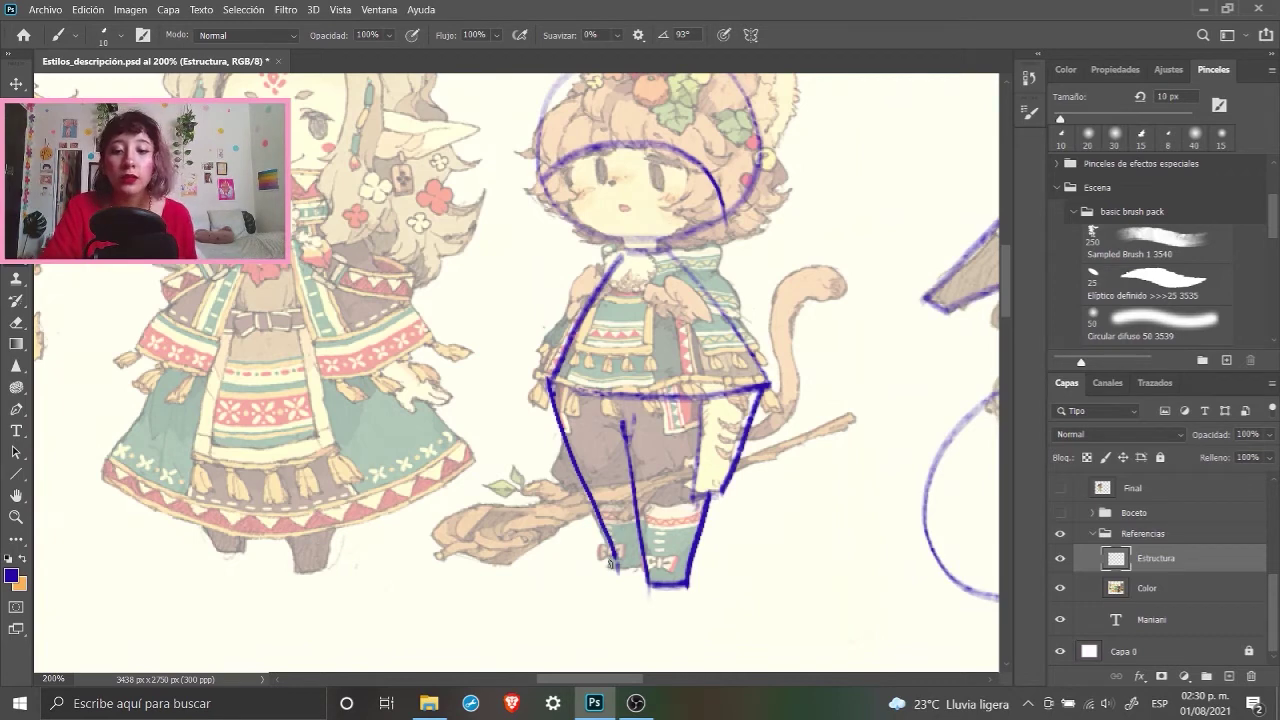
{"action": "left_click", "coordinate": [1060, 588]}
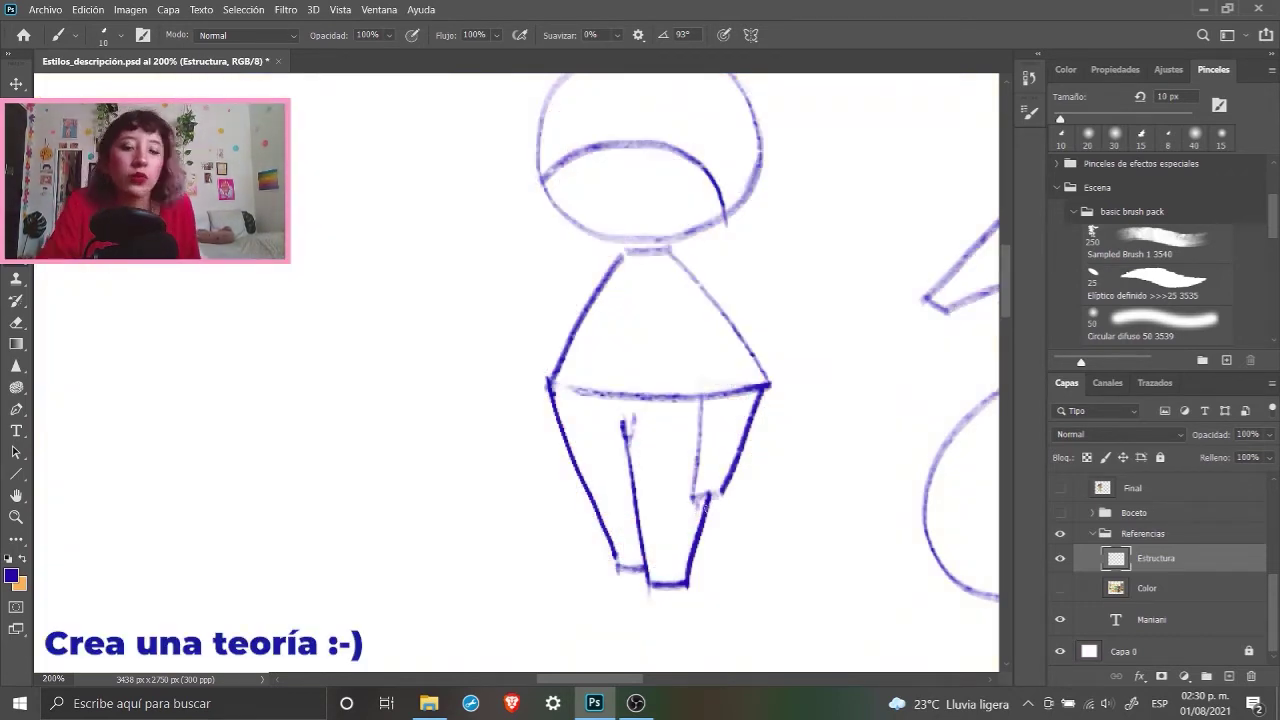
{"action": "left_click", "coordinate": [1060, 588]}
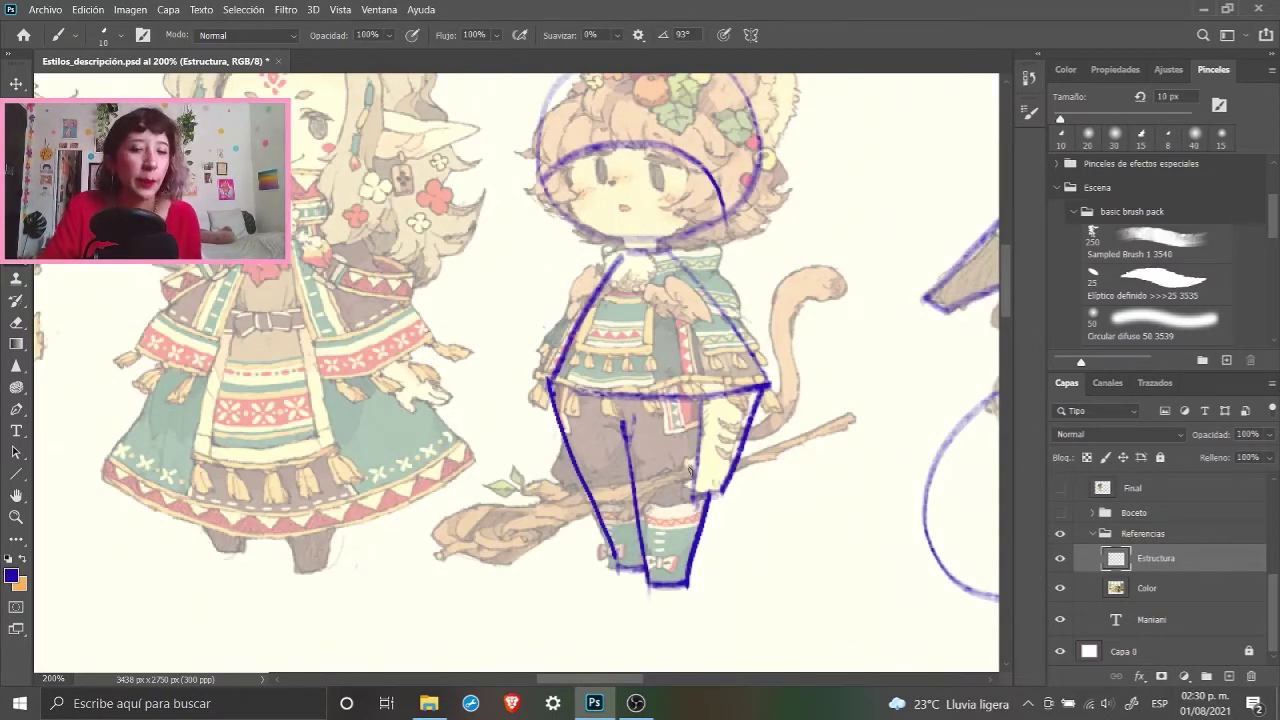
Step: Trace the contour of the long-haired tiger-striped character's right-hand leg from the skirt hem to the foot
{"action": "mouse_move", "coordinate": [344, 430]}
{"action": "left_mouse_down"}
{"action": "mouse_move", "coordinate": [607, 433]}
{"action": "mouse_move", "coordinate": [905, 470]}
{"action": "left_mouse_up"}
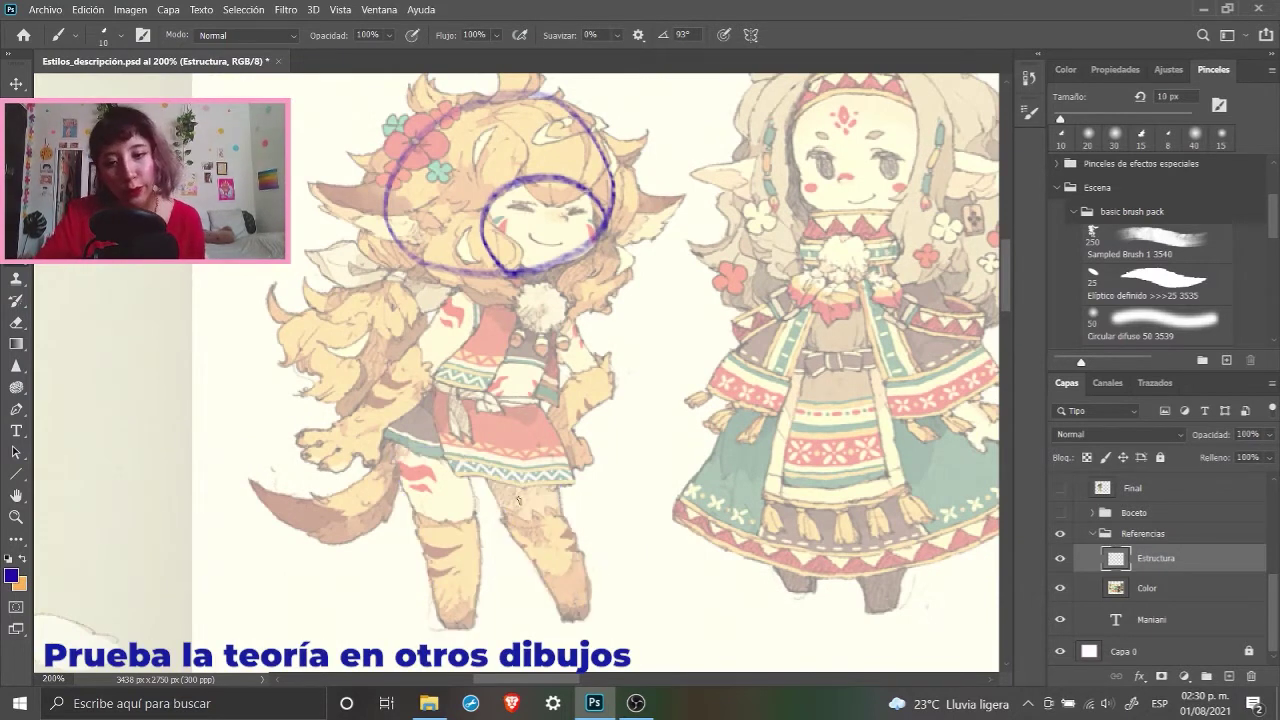
{"action": "left_click_drag", "start_coordinate": [493, 485], "coordinate": [545, 638]}
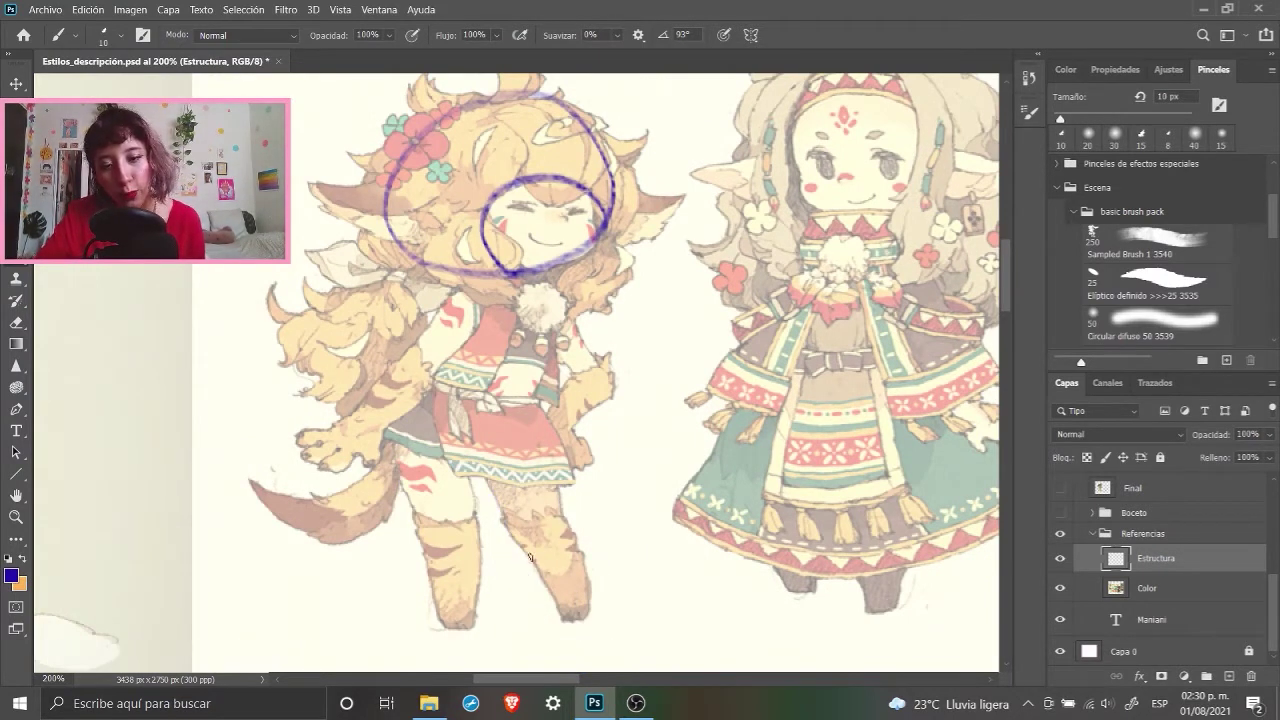
{"action": "left_click_drag", "start_coordinate": [493, 485], "coordinate": [561, 625]}
{"action": "mouse_move", "coordinate": [557, 481]}
{"action": "left_mouse_down"}
{"action": "mouse_move", "coordinate": [584, 612]}
{"action": "mouse_move", "coordinate": [560, 624]}
{"action": "left_mouse_up"}
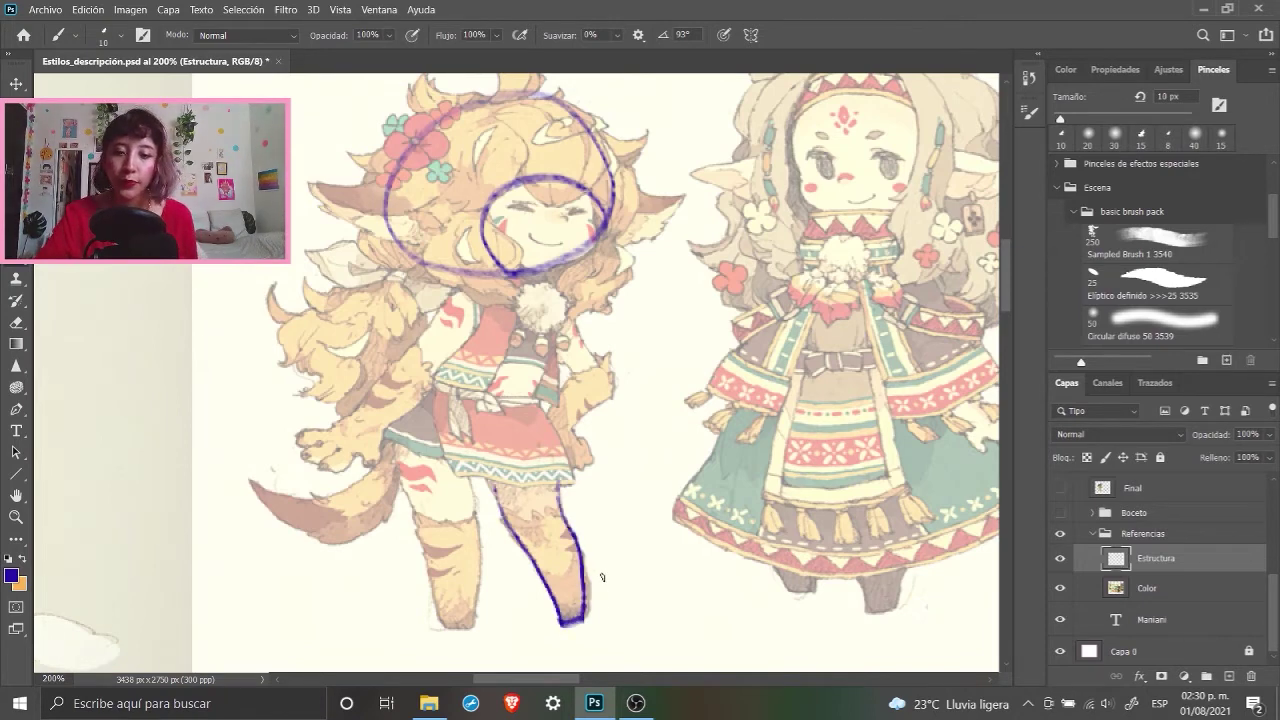
Step: Hide the Color layer and simplify the traced leg into a straight-sided trapezoid that narrows toward the foot
{"action": "left_click", "coordinate": [1059, 589]}
{"action": "mouse_move", "coordinate": [490, 477]}
{"action": "left_mouse_down"}
{"action": "mouse_move", "coordinate": [554, 474]}
{"action": "mouse_move", "coordinate": [584, 590]}
{"action": "left_mouse_up"}
{"action": "key", "text": "e"}
{"action": "key", "text": "b"}
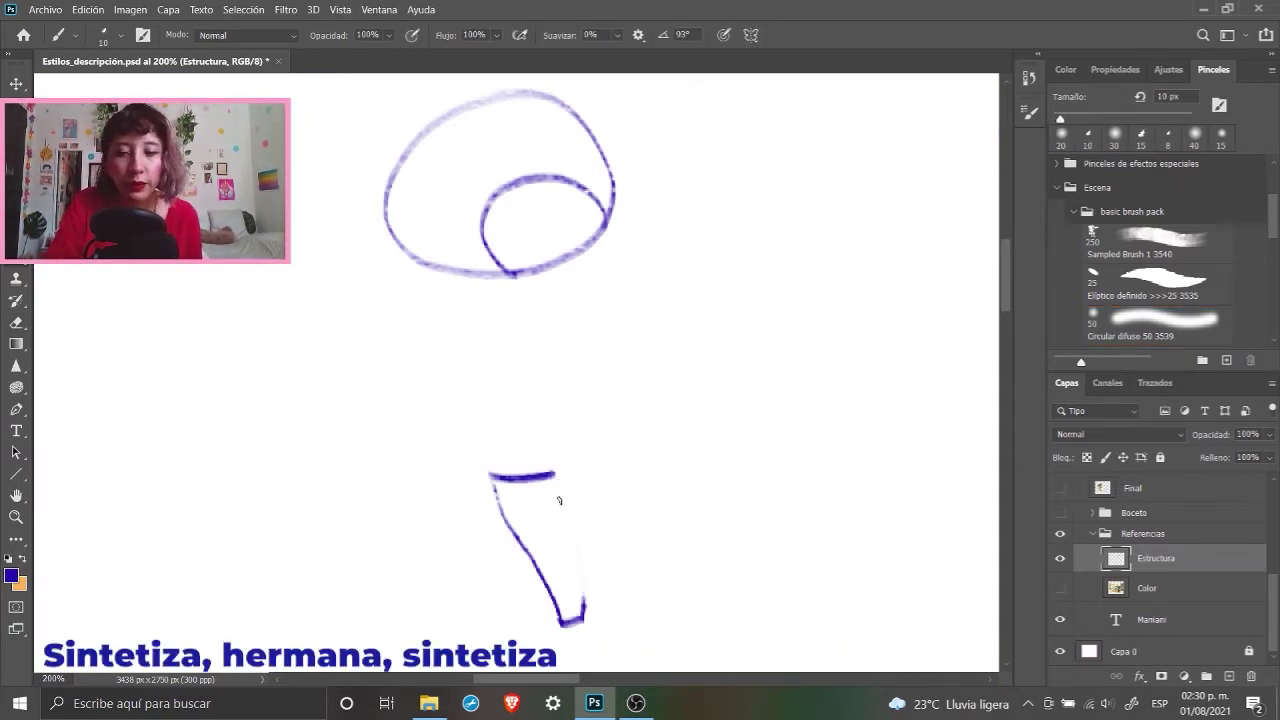
{"action": "mouse_move", "coordinate": [555, 474]}
{"action": "left_mouse_down"}
{"action": "mouse_move", "coordinate": [580, 612]}
{"action": "mouse_move", "coordinate": [597, 631]}
{"action": "left_mouse_up"}
{"action": "key", "text": "e"}
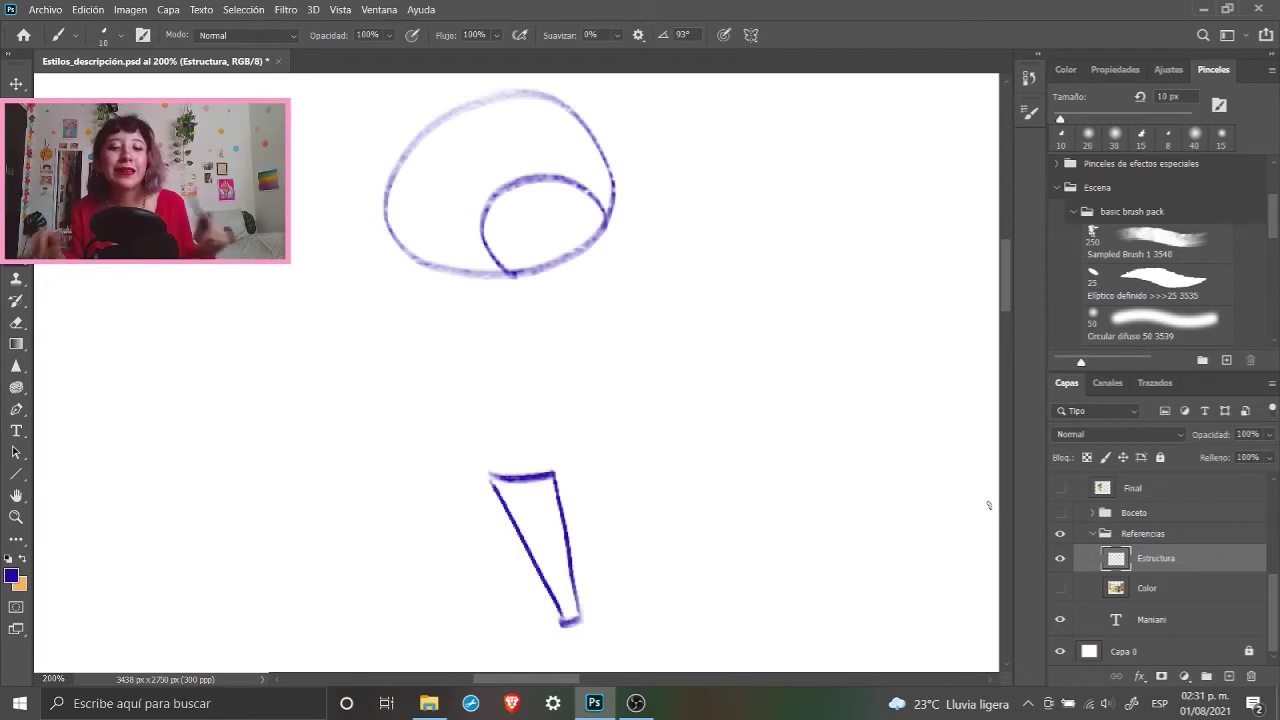
Step: Show the Color layer again and trace both sides of the striped character's left-hand leg
{"action": "left_click", "coordinate": [1060, 588]}
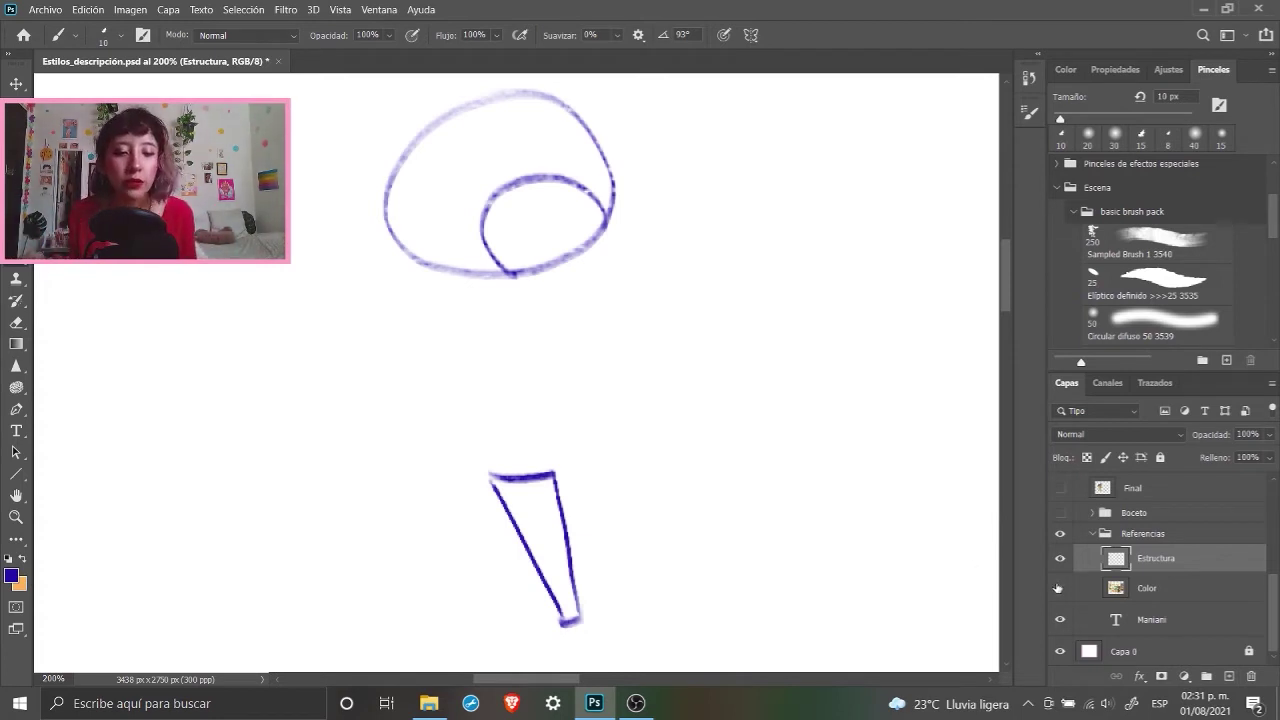
{"action": "left_click_drag", "start_coordinate": [400, 463], "coordinate": [428, 615]}
{"action": "left_click_drag", "start_coordinate": [467, 480], "coordinate": [478, 590]}
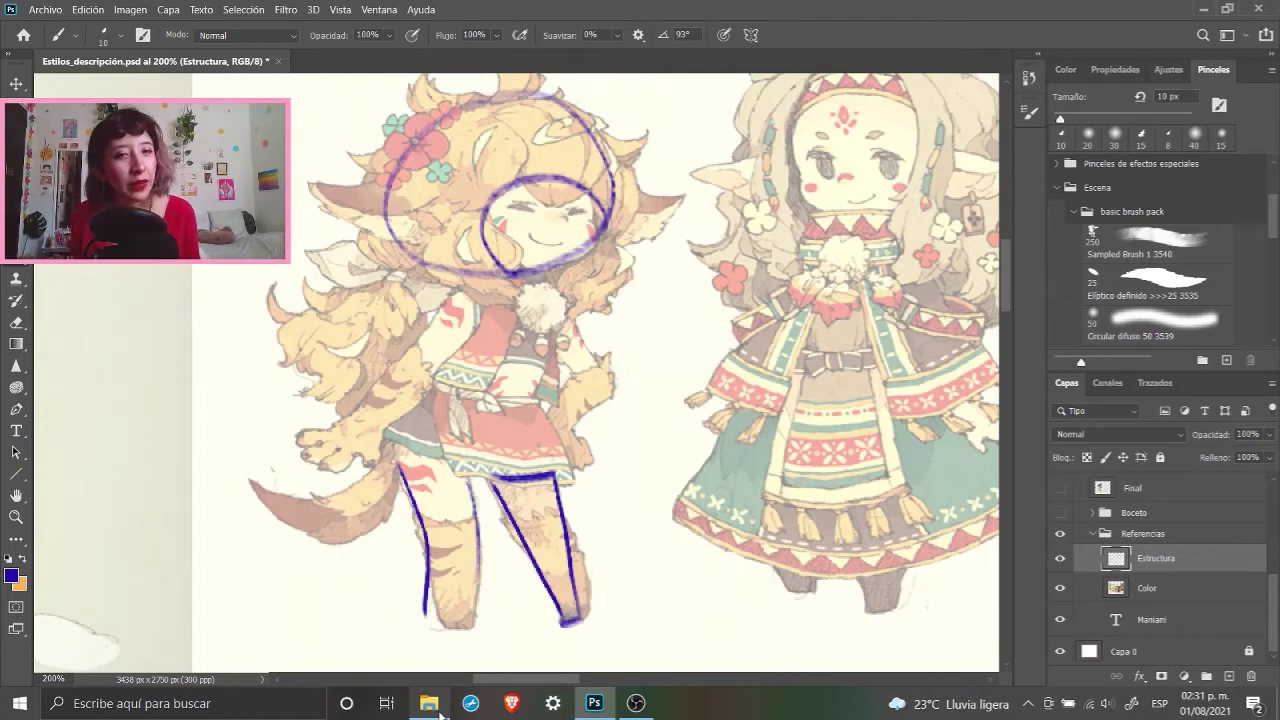
{"action": "mouse_move", "coordinate": [440, 707]}
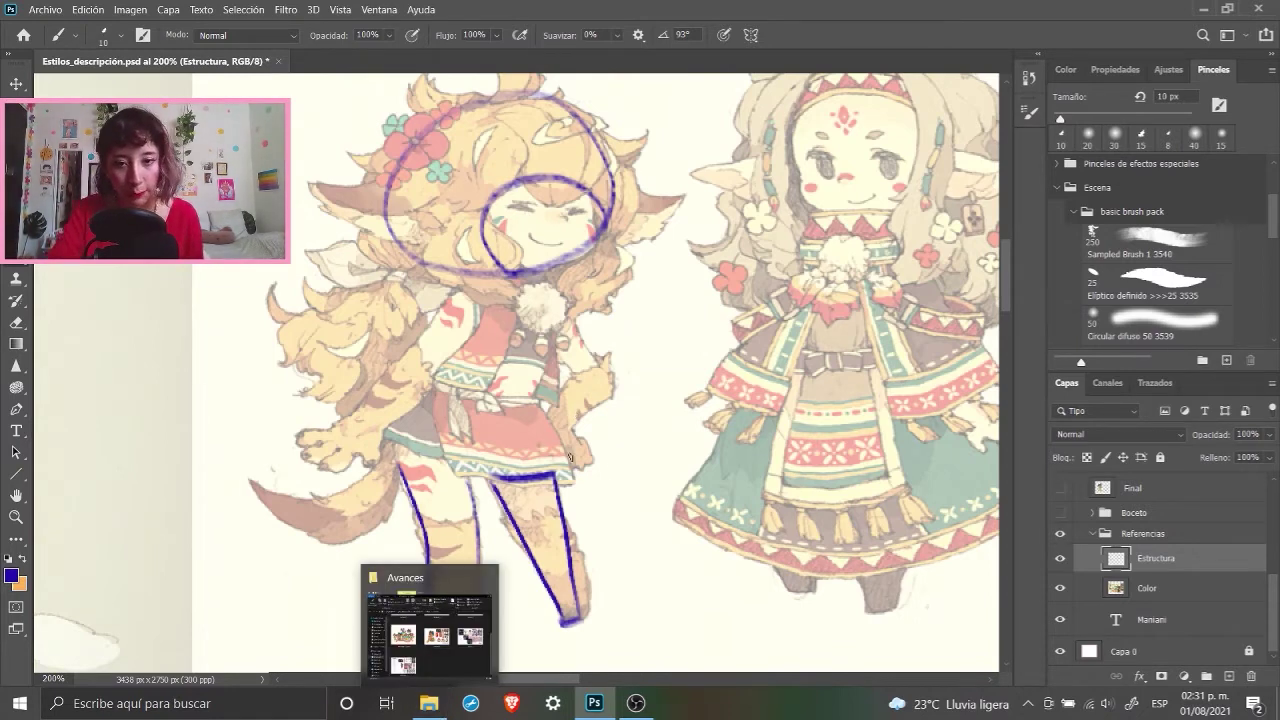
Step: Outline the satchel-carrying fox boy's left-hand lower leg as a tapered trapezoid and draw simple foot shapes over both boots
{"action": "left_click_drag", "start_coordinate": [844, 478], "coordinate": [614, 459]}
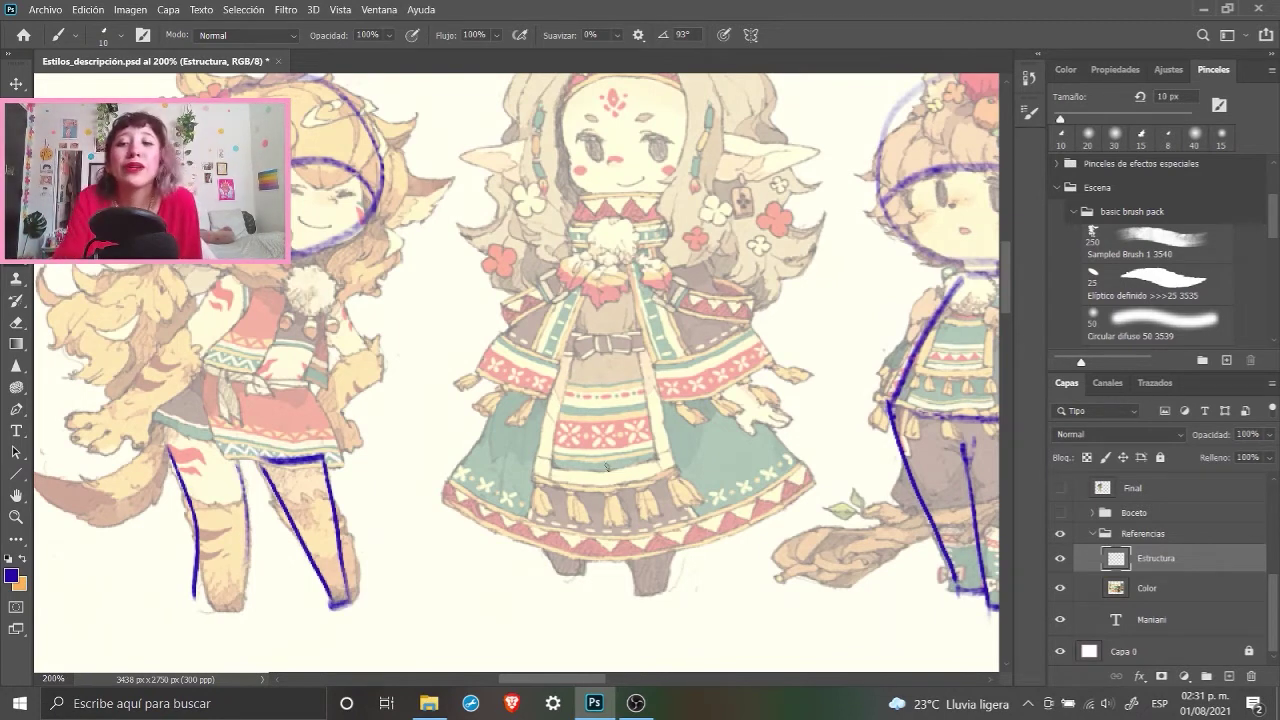
{"action": "left_click_drag", "start_coordinate": [578, 448], "coordinate": [536, 432]}
{"action": "scroll", "coordinate": [540, 430], "scroll_direction": "right", "scroll_amount": 20}
{"action": "scroll", "coordinate": [575, 420], "scroll_direction": "down", "scroll_amount": 3}
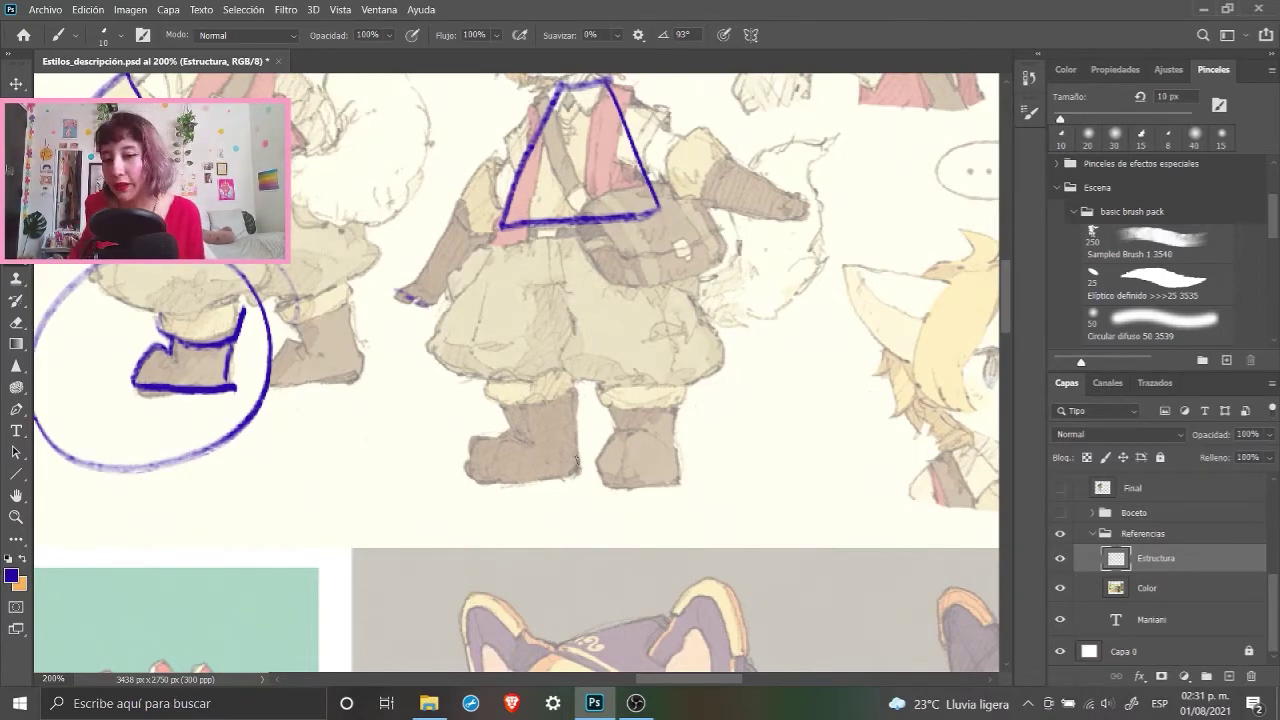
{"action": "left_click_drag", "start_coordinate": [482, 381], "coordinate": [578, 380]}
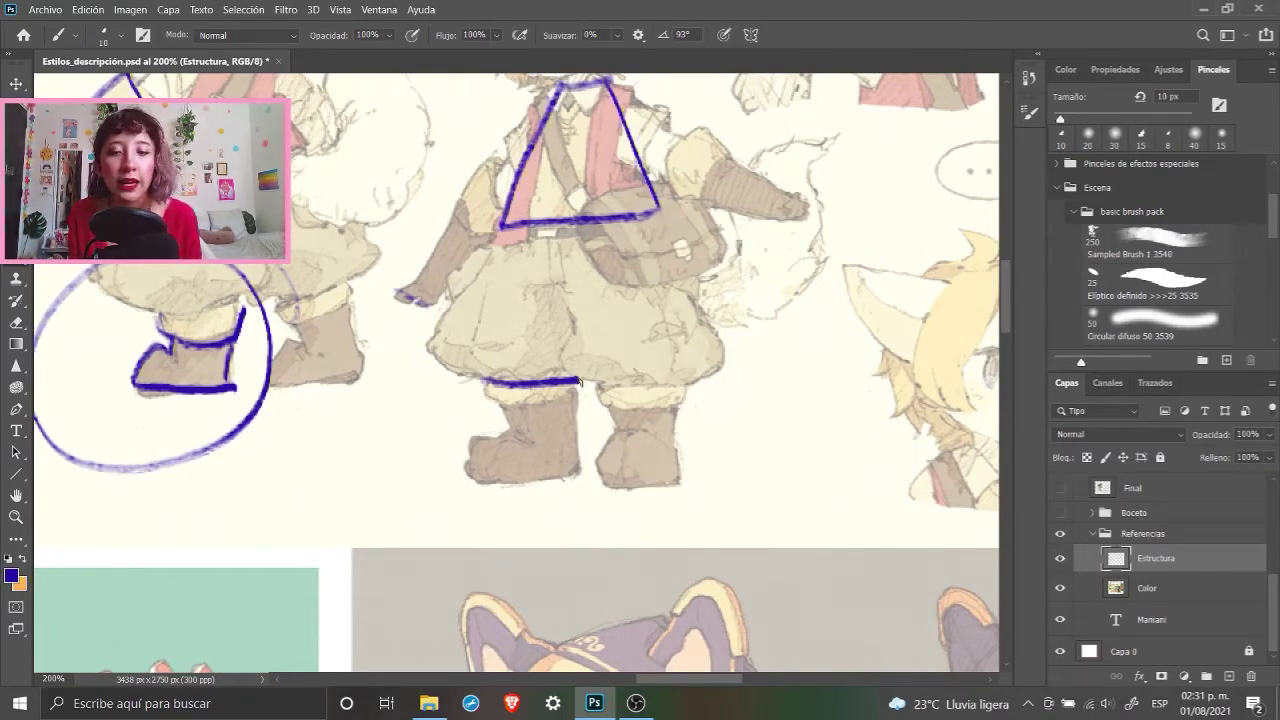
{"action": "mouse_move", "coordinate": [490, 384]}
{"action": "left_mouse_down"}
{"action": "mouse_move", "coordinate": [525, 478]}
{"action": "mouse_move", "coordinate": [569, 485]}
{"action": "left_mouse_up"}
{"action": "left_click_drag", "start_coordinate": [578, 381], "coordinate": [567, 487]}
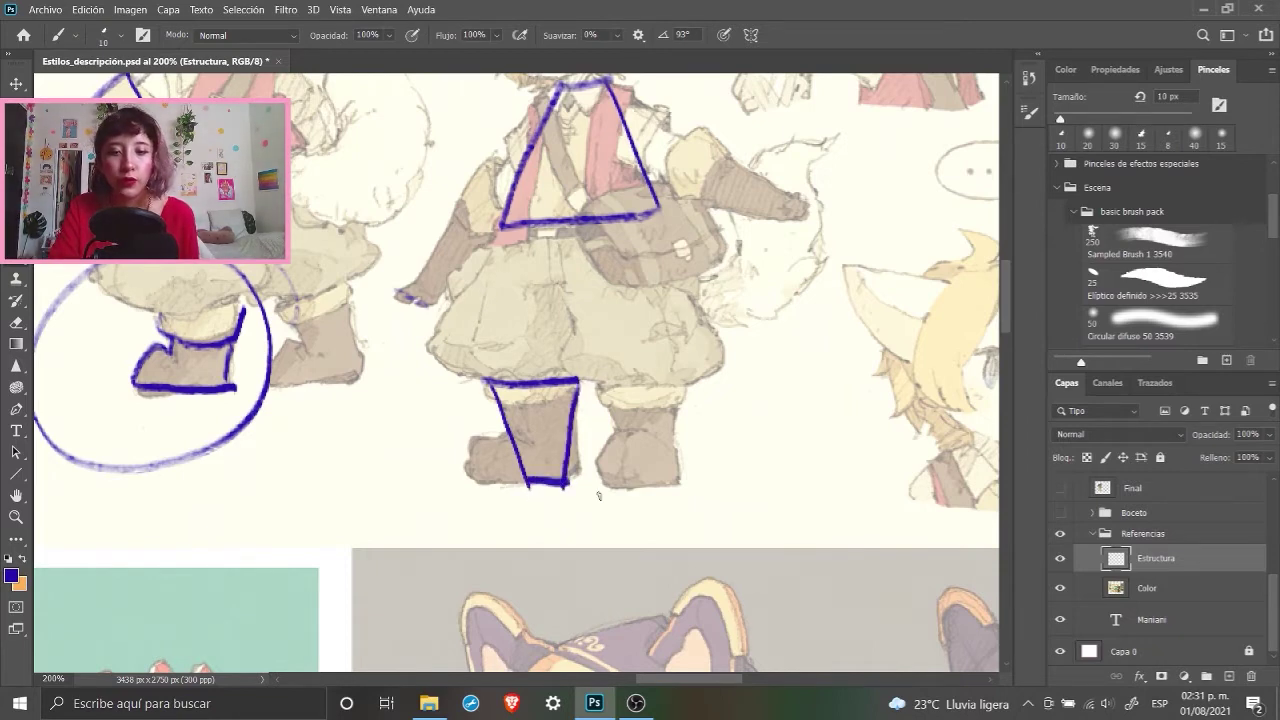
{"action": "left_click_drag", "start_coordinate": [506, 428], "coordinate": [544, 484]}
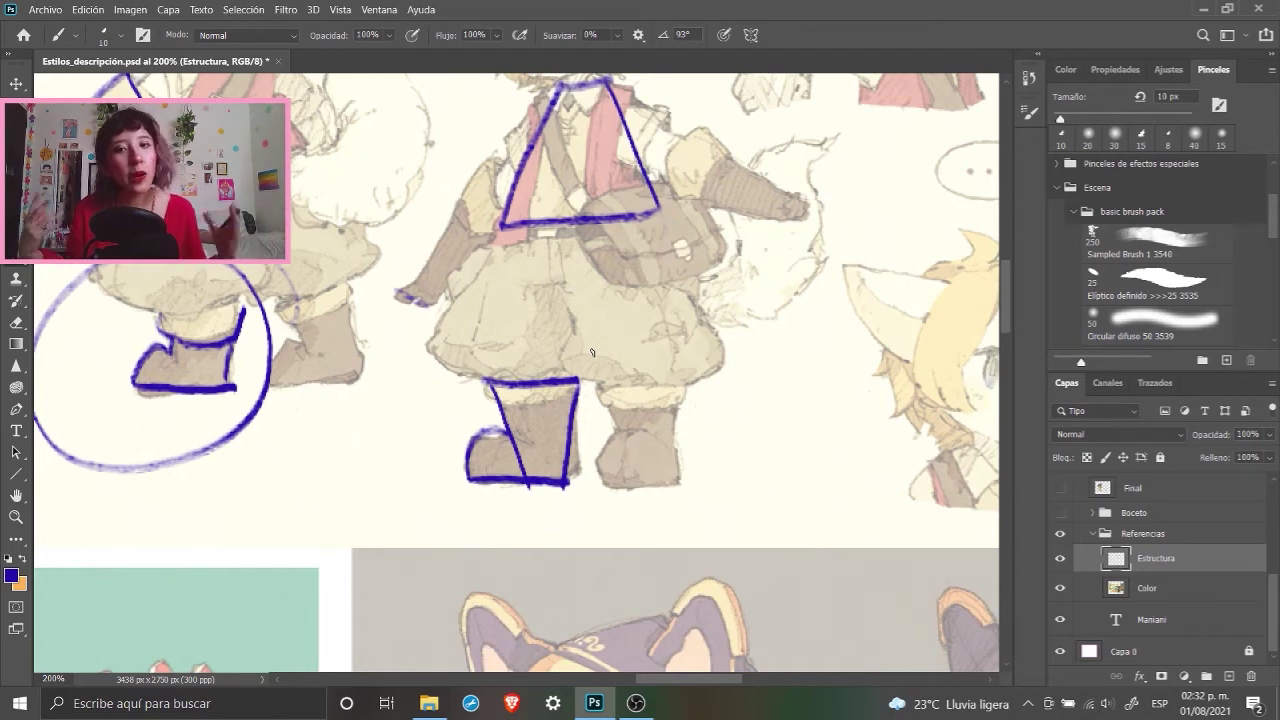
{"action": "mouse_move", "coordinate": [676, 479]}
{"action": "left_mouse_down"}
{"action": "mouse_move", "coordinate": [600, 481]}
{"action": "mouse_move", "coordinate": [678, 470]}
{"action": "left_mouse_up"}
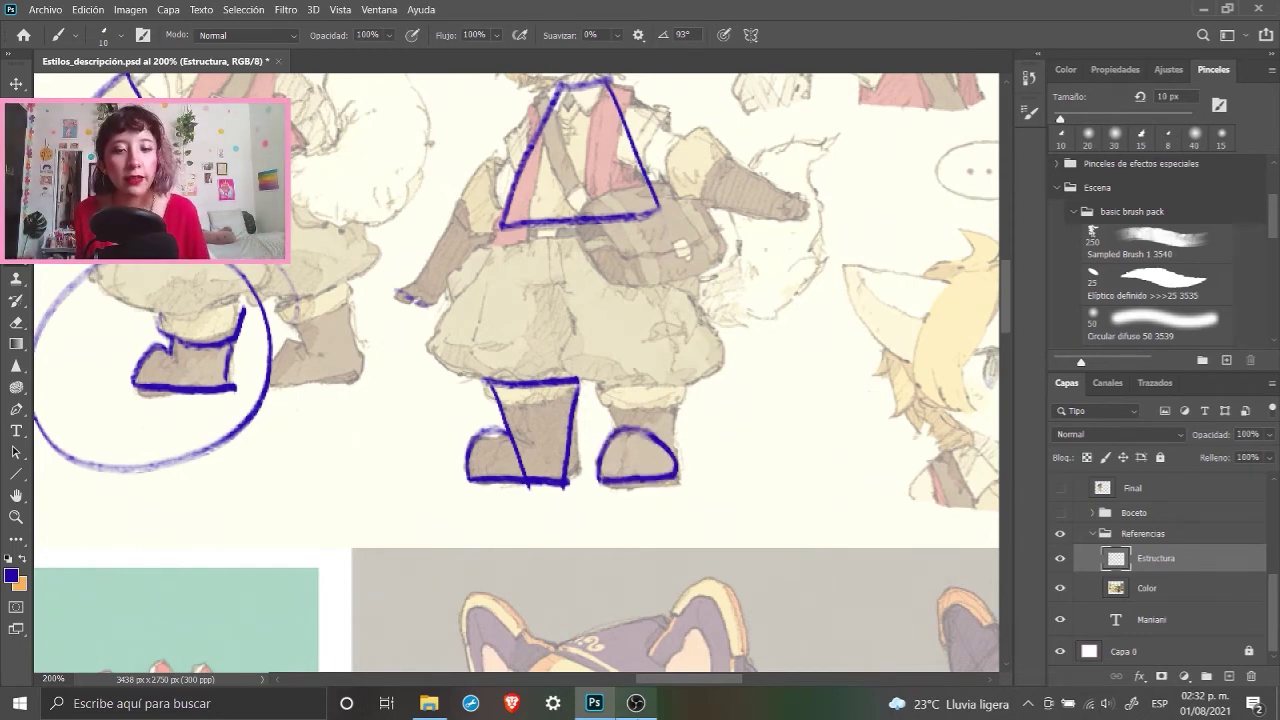
Step: Erase the satchel-carrying fox boy's torso outline and redraw it as a trapezoid widening from the neck to the waist
{"action": "scroll", "coordinate": [656, 346], "scroll_direction": "up", "scroll_amount": 3}
{"action": "key", "text": "e"}
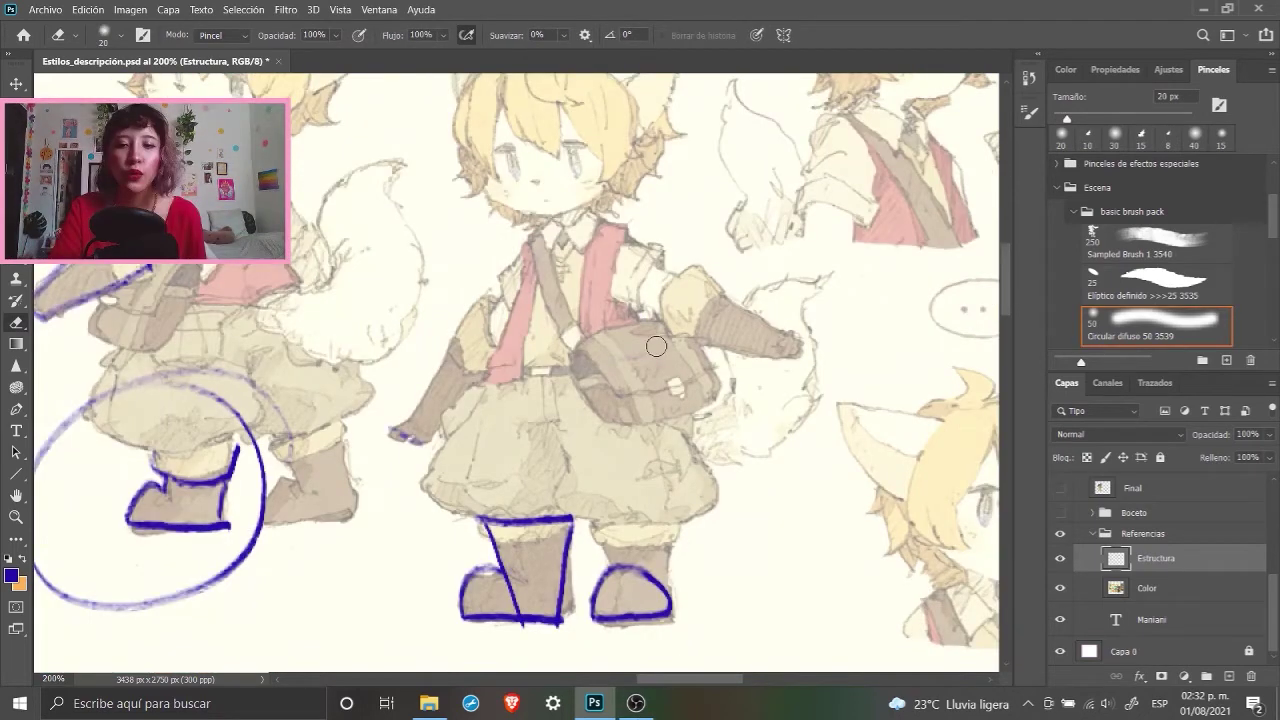
{"action": "key", "text": "b"}
{"action": "scroll", "coordinate": [662, 390], "scroll_direction": "up", "scroll_amount": 2}
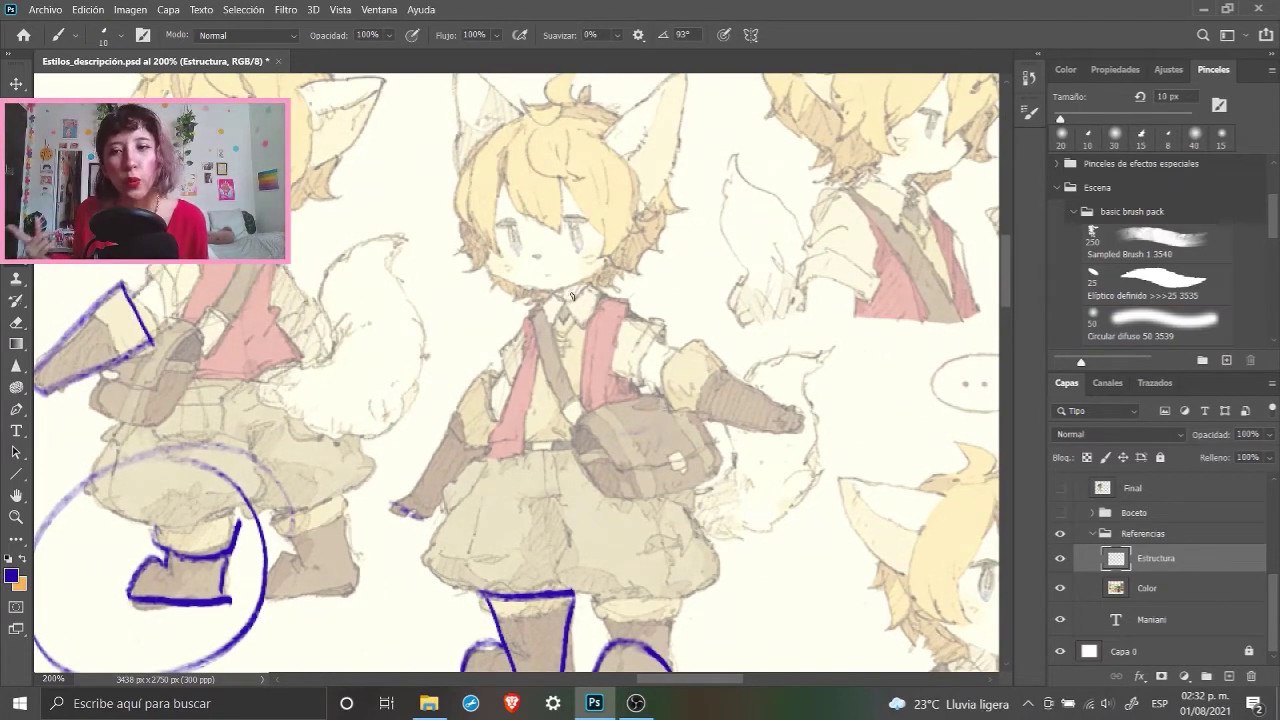
{"action": "mouse_move", "coordinate": [557, 293]}
{"action": "left_mouse_down"}
{"action": "mouse_move", "coordinate": [594, 288]}
{"action": "mouse_move", "coordinate": [511, 436]}
{"action": "left_mouse_up"}
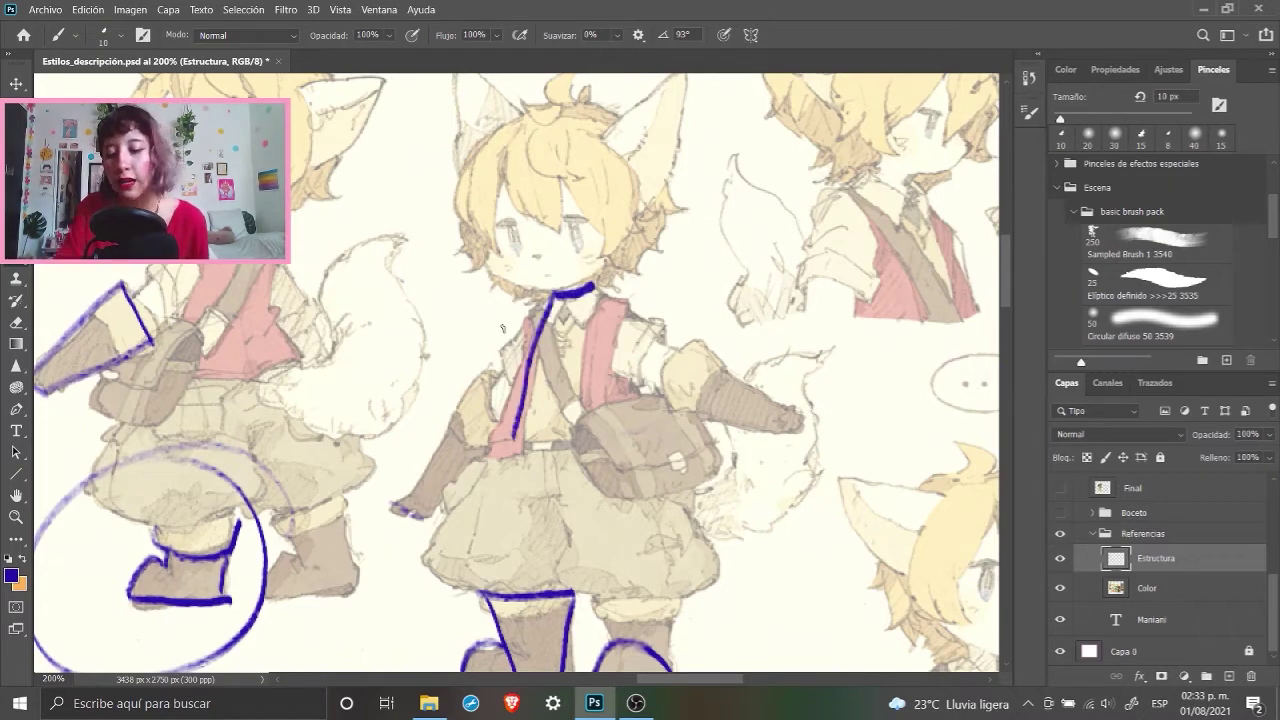
{"action": "key", "text": "ctrl+z"}
{"action": "mouse_move", "coordinate": [553, 293]}
{"action": "left_mouse_down"}
{"action": "mouse_move", "coordinate": [534, 326]}
{"action": "mouse_move", "coordinate": [535, 437]}
{"action": "mouse_move", "coordinate": [641, 425]}
{"action": "left_mouse_up"}
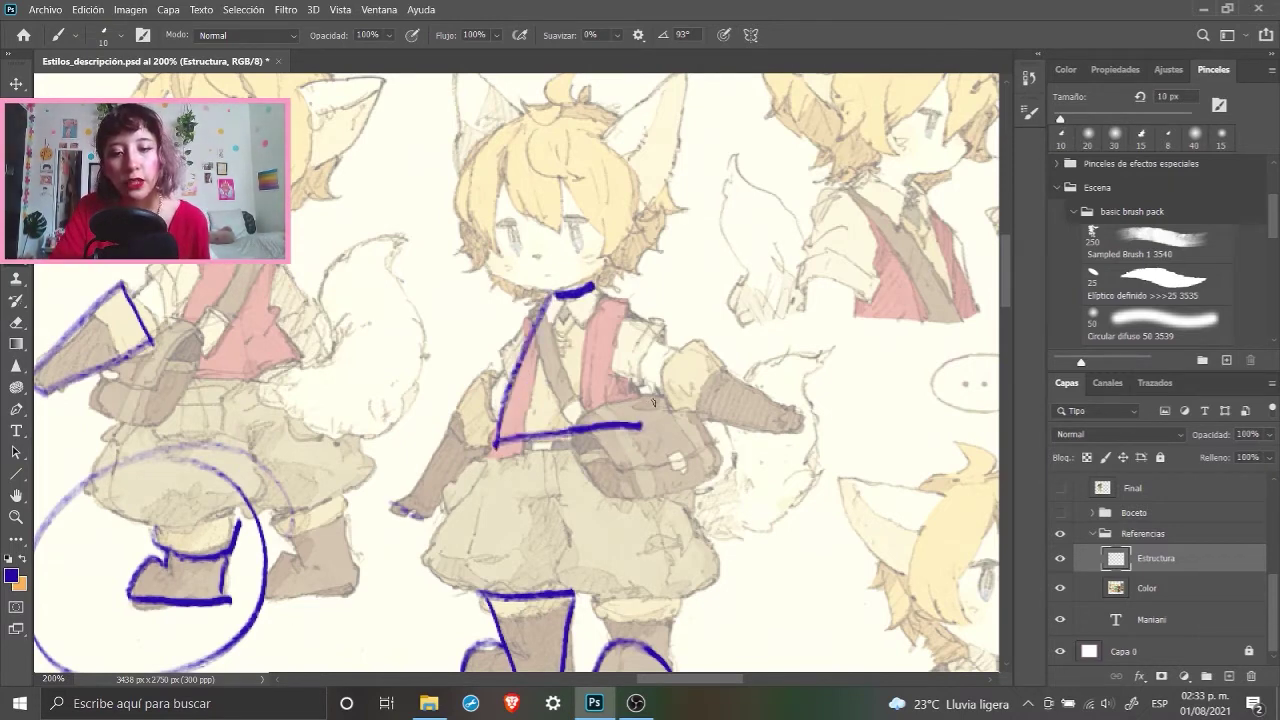
{"action": "left_click_drag", "start_coordinate": [595, 290], "coordinate": [655, 430]}
Step: Draw neck-to-waist torso trapezoids over the side-turned fox boy and the sword-and-shield warrior
{"action": "mouse_move", "coordinate": [228, 219]}
{"action": "left_mouse_down"}
{"action": "mouse_move", "coordinate": [343, 249]}
{"action": "mouse_move", "coordinate": [278, 408]}
{"action": "mouse_move", "coordinate": [432, 382]}
{"action": "left_mouse_up"}
{"action": "left_click_drag", "start_coordinate": [372, 252], "coordinate": [430, 390]}
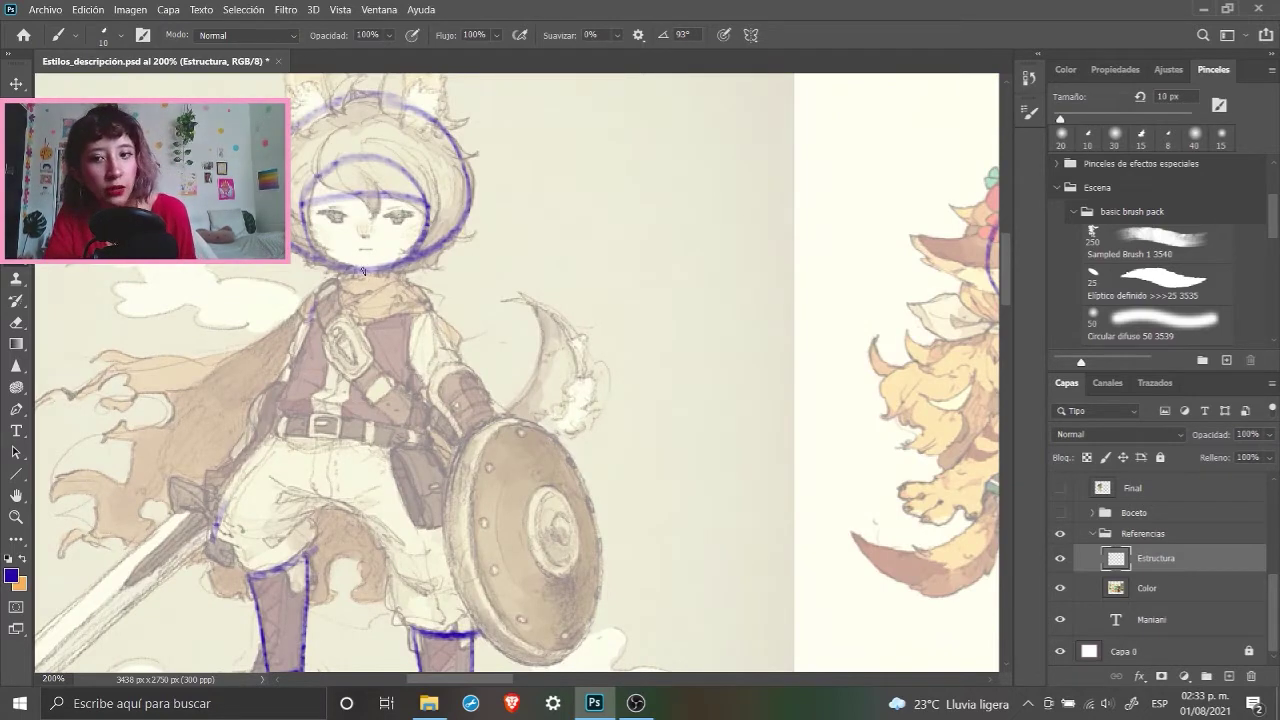
{"action": "mouse_move", "coordinate": [351, 277]}
{"action": "left_mouse_down"}
{"action": "mouse_move", "coordinate": [395, 275]}
{"action": "mouse_move", "coordinate": [277, 402]}
{"action": "left_mouse_up"}
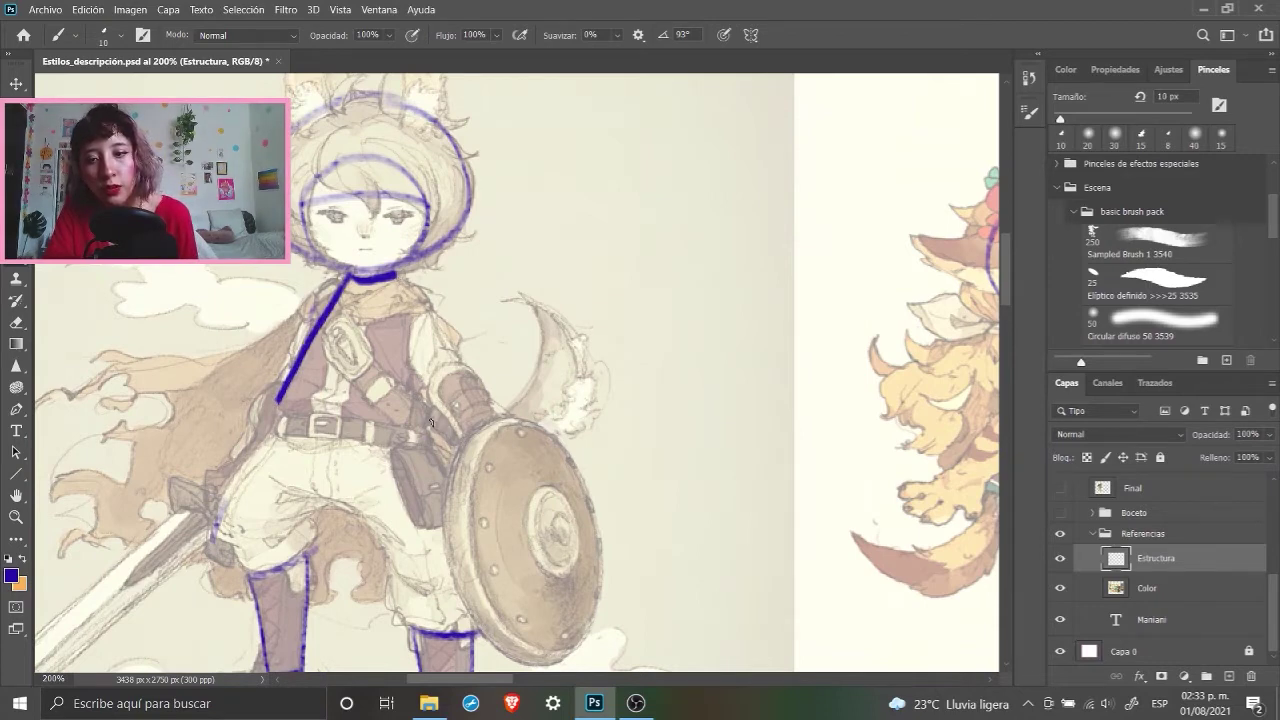
{"action": "left_click_drag", "start_coordinate": [396, 275], "coordinate": [431, 423]}
{"action": "left_click_drag", "start_coordinate": [279, 405], "coordinate": [431, 427]}
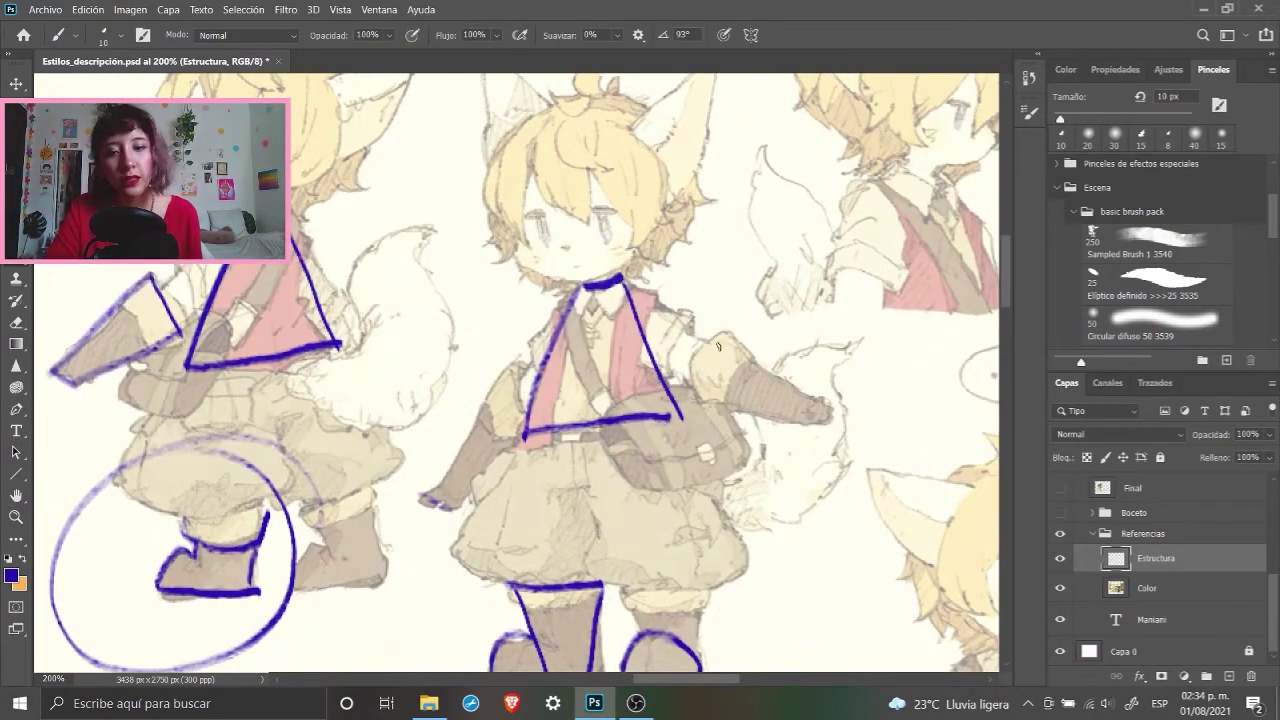
Step: Outline the front-facing fox boy's outstretched forearm and the staff-carrying cat's lowered arm as simple tapered shapes
{"action": "mouse_move", "coordinate": [722, 334]}
{"action": "left_mouse_down"}
{"action": "mouse_move", "coordinate": [720, 400]}
{"action": "mouse_move", "coordinate": [773, 412]}
{"action": "mouse_move", "coordinate": [707, 420]}
{"action": "mouse_move", "coordinate": [700, 404]}
{"action": "mouse_move", "coordinate": [824, 418]}
{"action": "left_mouse_up"}
{"action": "left_click_drag", "start_coordinate": [730, 332], "coordinate": [836, 391]}
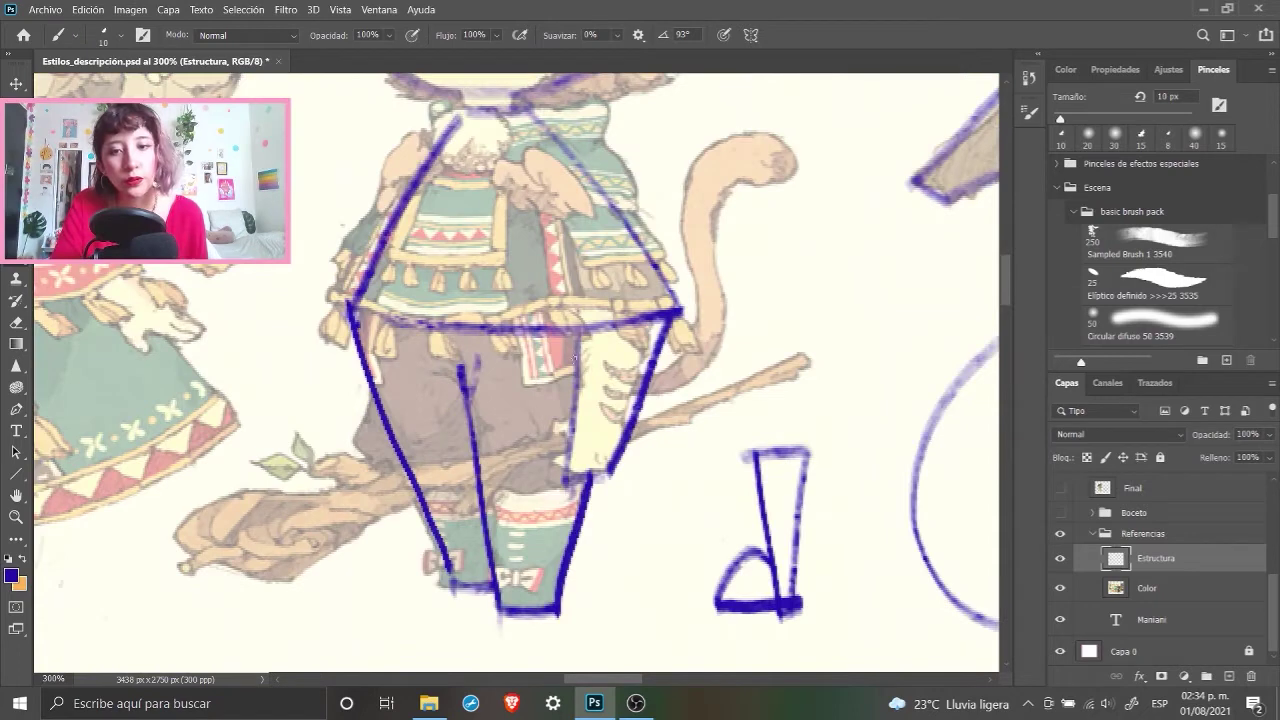
{"action": "mouse_move", "coordinate": [578, 338]}
{"action": "left_mouse_down"}
{"action": "mouse_move", "coordinate": [569, 471]}
{"action": "mouse_move", "coordinate": [628, 472]}
{"action": "left_mouse_up"}
{"action": "left_click_drag", "start_coordinate": [586, 333], "coordinate": [678, 314]}
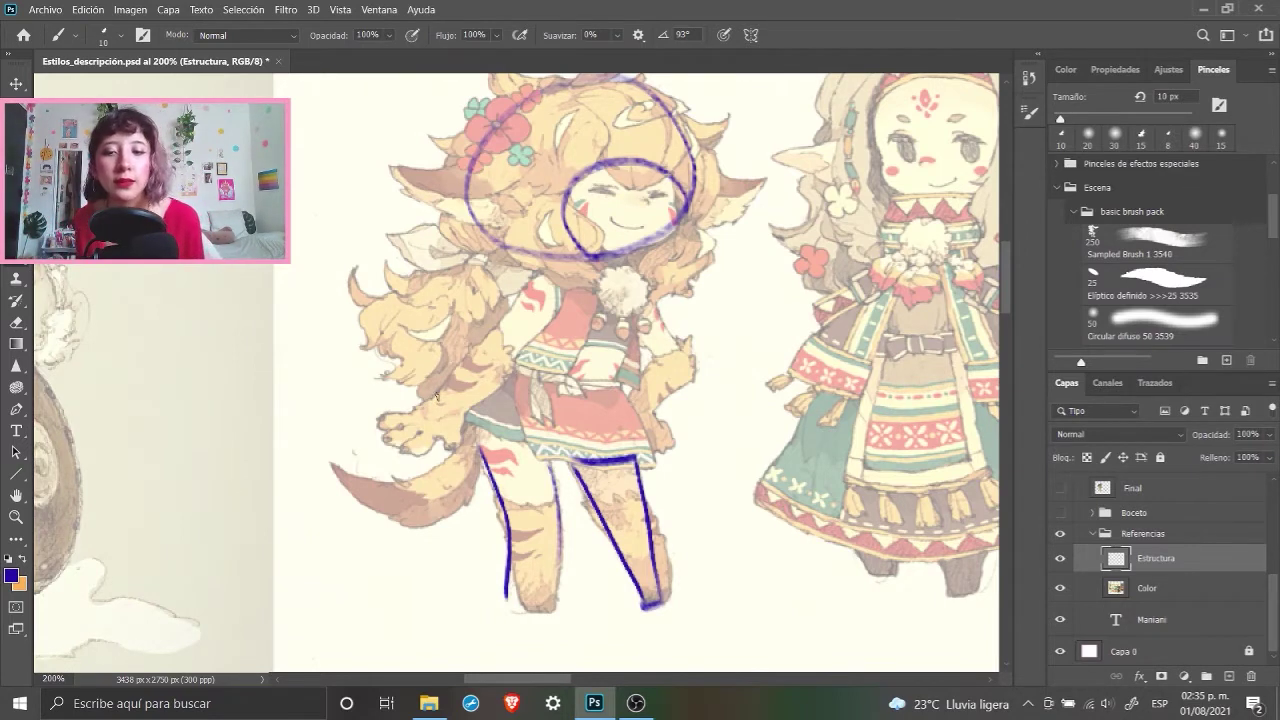
Step: Simplify the tiger-striped character's arm into a tapered forearm with rounded hand shapes and a straight upper arm
{"action": "mouse_move", "coordinate": [418, 414]}
{"action": "left_mouse_down"}
{"action": "mouse_move", "coordinate": [436, 434]}
{"action": "mouse_move", "coordinate": [504, 319]}
{"action": "mouse_move", "coordinate": [523, 362]}
{"action": "mouse_move", "coordinate": [432, 431]}
{"action": "left_mouse_up"}
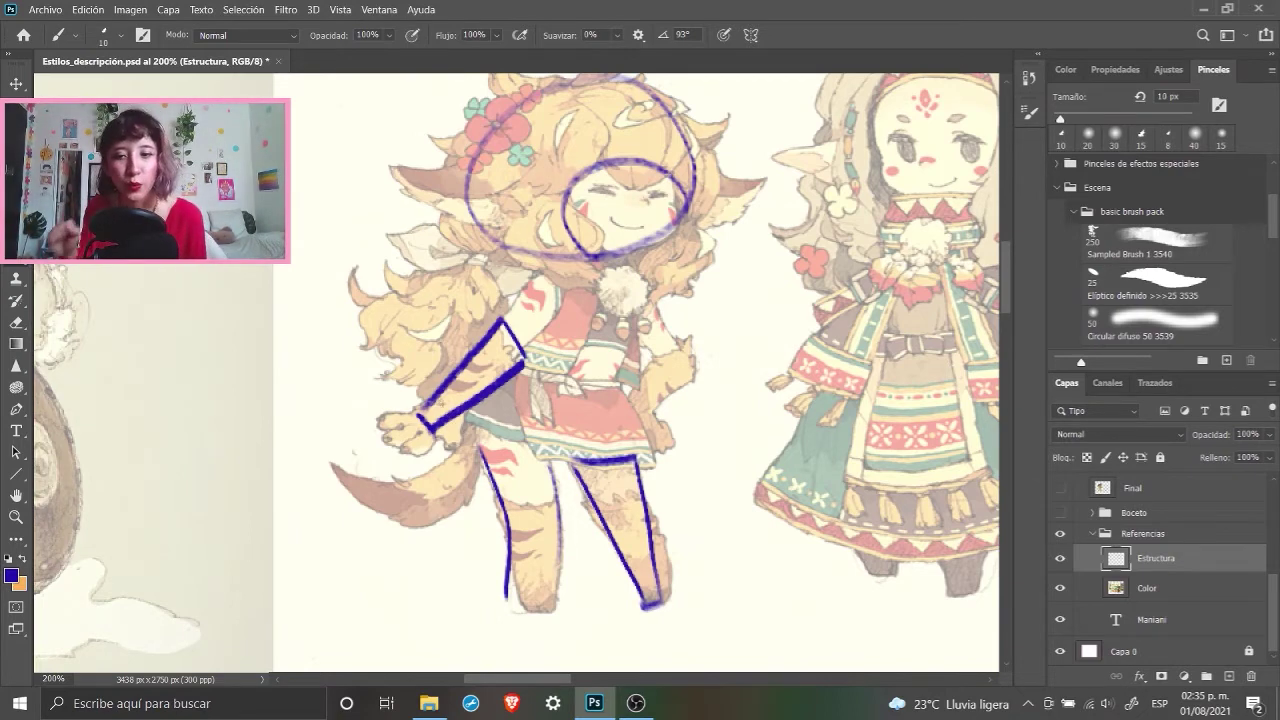
{"action": "mouse_move", "coordinate": [414, 412]}
{"action": "left_mouse_down"}
{"action": "mouse_move", "coordinate": [432, 450]}
{"action": "mouse_move", "coordinate": [455, 412]}
{"action": "left_mouse_up"}
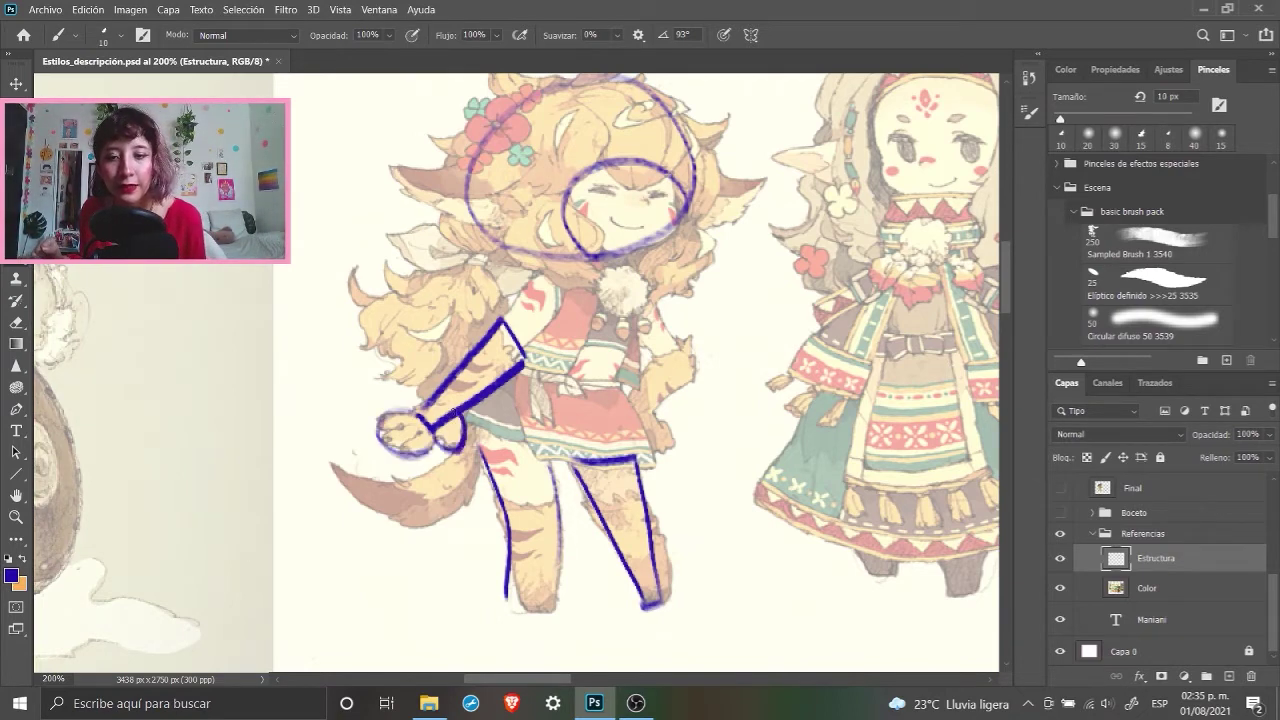
{"action": "left_click", "coordinate": [1060, 588]}
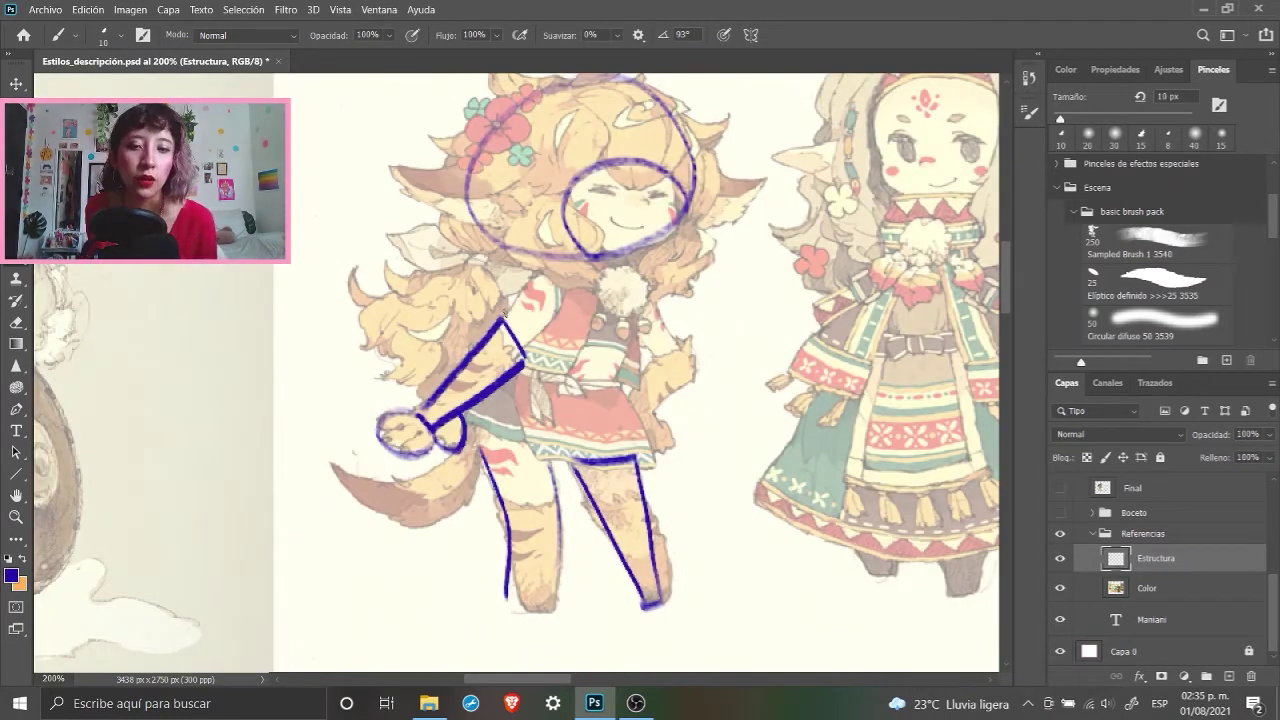
{"action": "mouse_move", "coordinate": [503, 320]}
{"action": "left_mouse_down"}
{"action": "mouse_move", "coordinate": [552, 280]}
{"action": "mouse_move", "coordinate": [562, 305]}
{"action": "mouse_move", "coordinate": [522, 362]}
{"action": "left_mouse_up"}
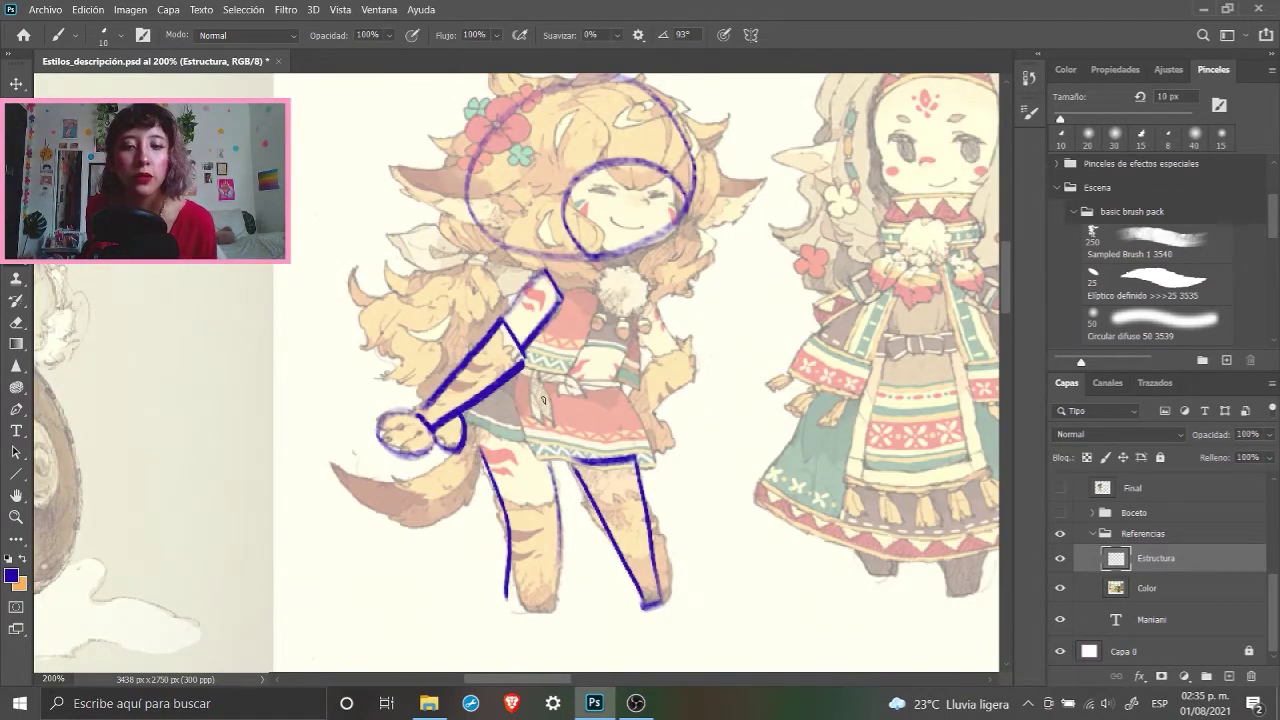
Step: Redraw the fruit-crowned cat's head as a wide oval with a smaller face arc inside it
{"action": "scroll", "coordinate": [674, 388], "scroll_direction": "right", "scroll_amount": 10}
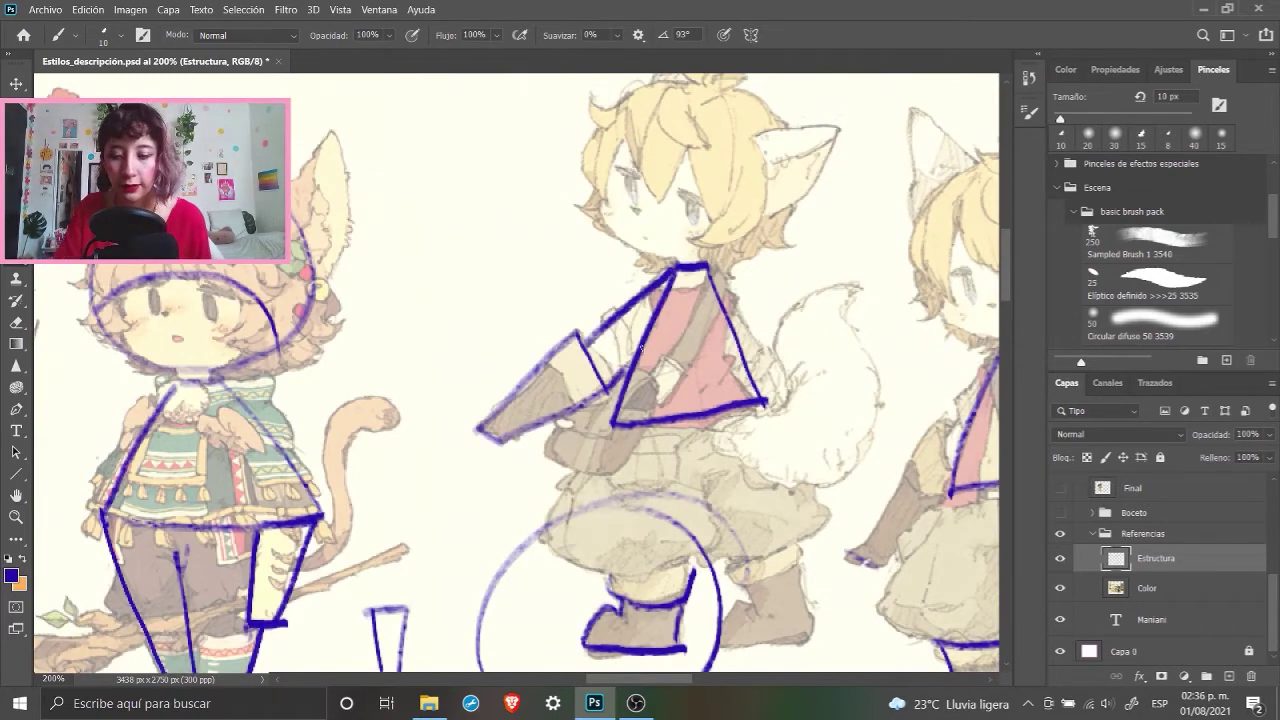
{"action": "left_click_drag", "start_coordinate": [290, 336], "coordinate": [666, 450]}
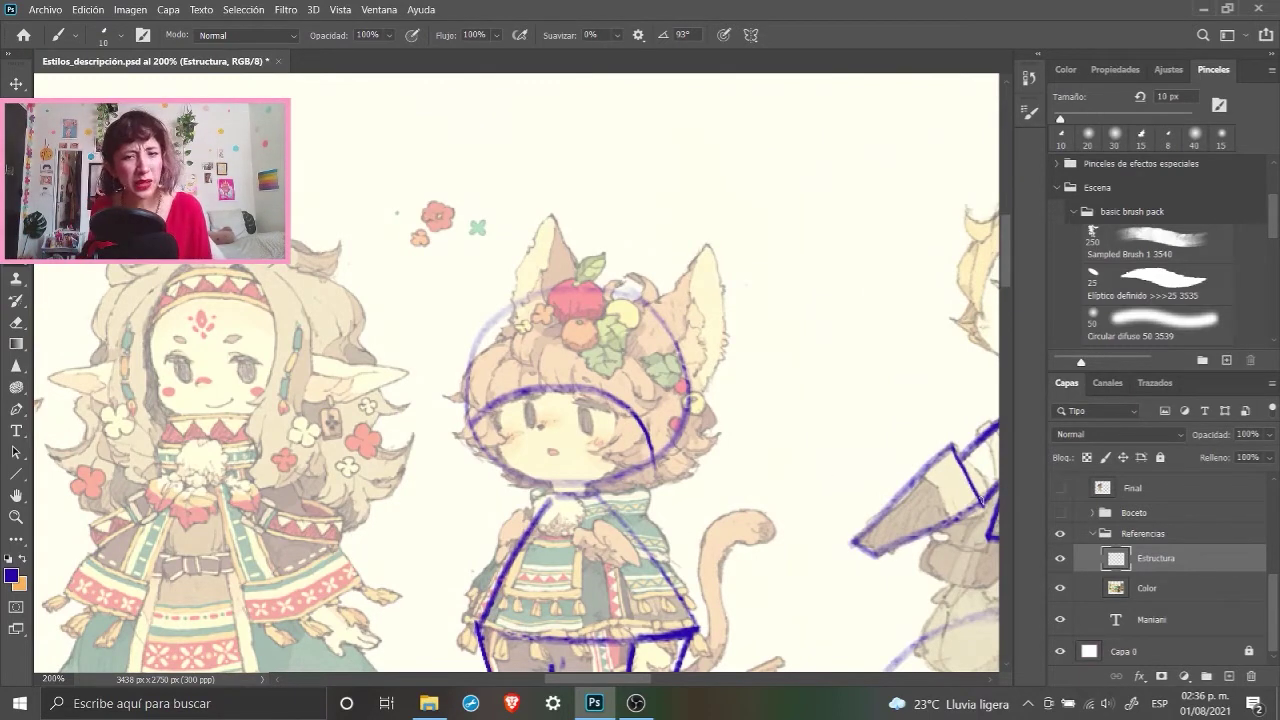
{"action": "left_click_drag", "start_coordinate": [550, 482], "coordinate": [577, 486]}
{"action": "key", "text": "ctrl+z"}
{"action": "left_click_drag", "start_coordinate": [603, 298], "coordinate": [620, 305]}
{"action": "mouse_move", "coordinate": [566, 485]}
{"action": "left_mouse_down"}
{"action": "mouse_move", "coordinate": [630, 470]}
{"action": "mouse_move", "coordinate": [699, 399]}
{"action": "mouse_move", "coordinate": [639, 337]}
{"action": "mouse_move", "coordinate": [590, 317]}
{"action": "left_mouse_up"}
{"action": "key", "text": "ctrl+z"}
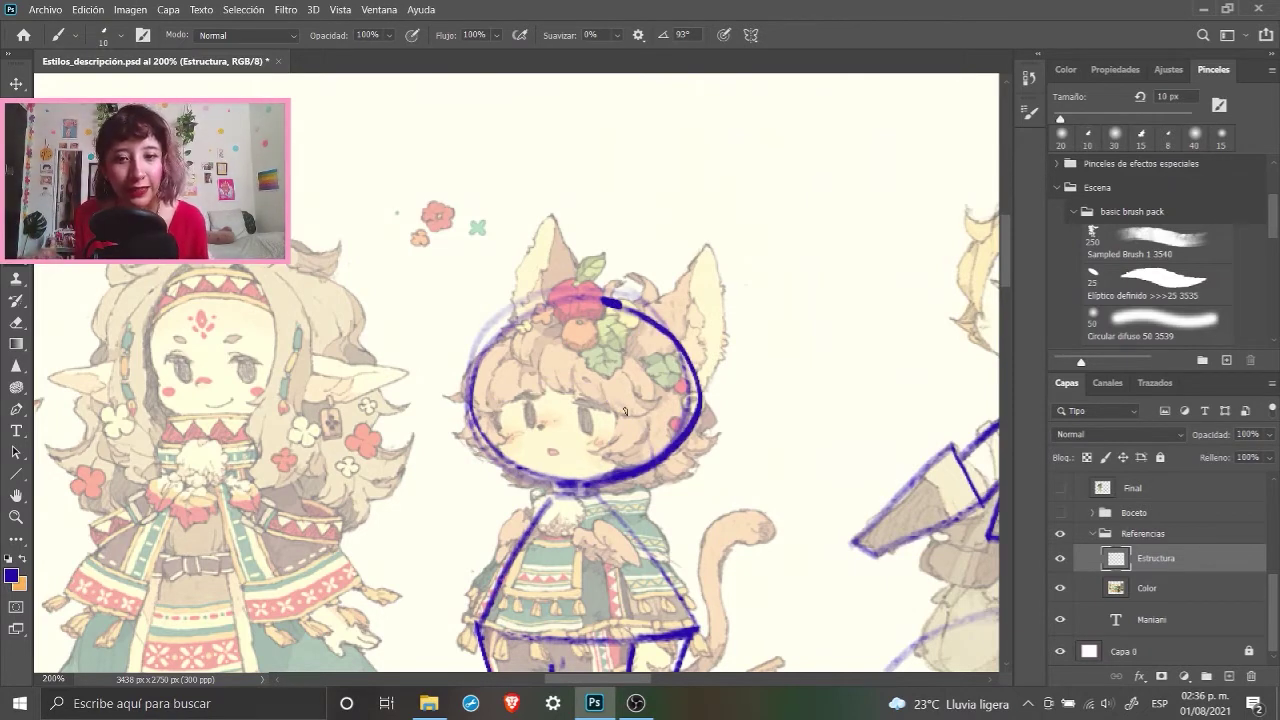
{"action": "mouse_move", "coordinate": [495, 448]}
{"action": "left_mouse_down"}
{"action": "mouse_move", "coordinate": [602, 422]}
{"action": "mouse_move", "coordinate": [600, 476]}
{"action": "mouse_move", "coordinate": [303, 541]}
{"action": "left_mouse_up"}
Step: Draw rounded head shapes with inner face arcs over the two full-body fox boys
{"action": "mouse_move", "coordinate": [878, 420]}
{"action": "left_mouse_down"}
{"action": "mouse_move", "coordinate": [778, 268]}
{"action": "mouse_move", "coordinate": [688, 385]}
{"action": "mouse_move", "coordinate": [808, 440]}
{"action": "left_mouse_up"}
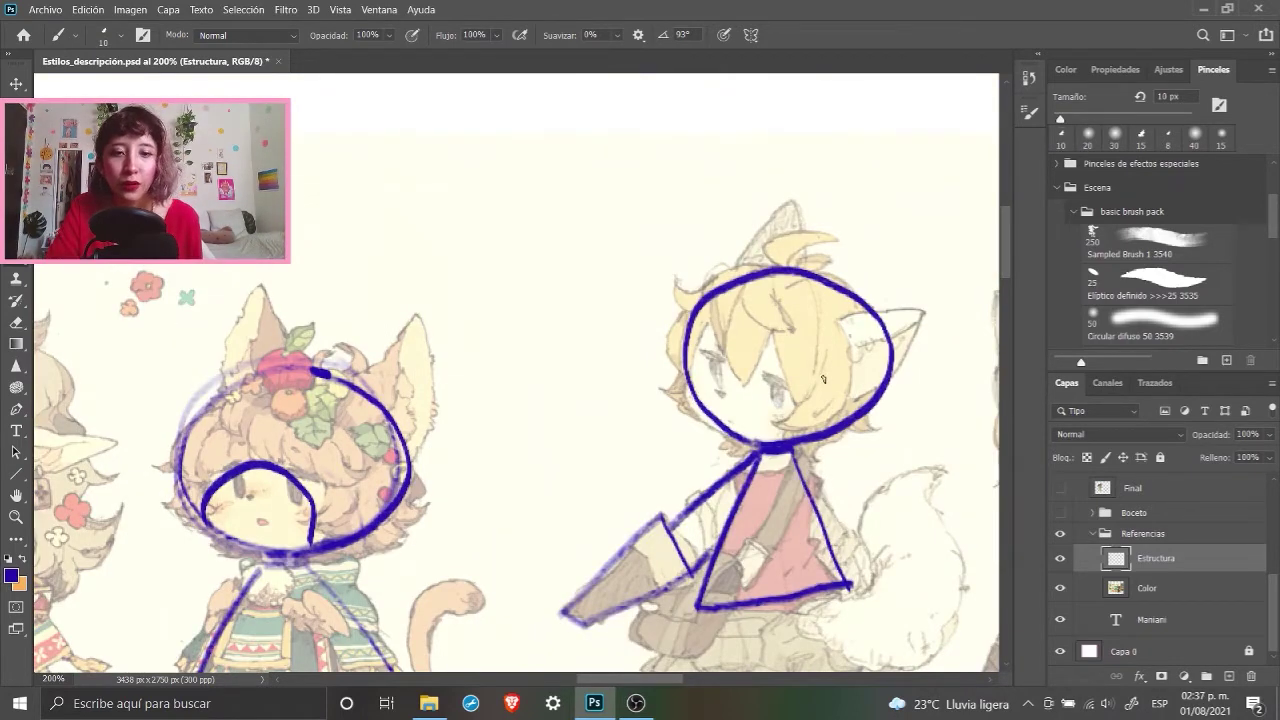
{"action": "mouse_move", "coordinate": [696, 386]}
{"action": "left_mouse_down"}
{"action": "mouse_move", "coordinate": [795, 411]}
{"action": "mouse_move", "coordinate": [791, 446]}
{"action": "left_mouse_up"}
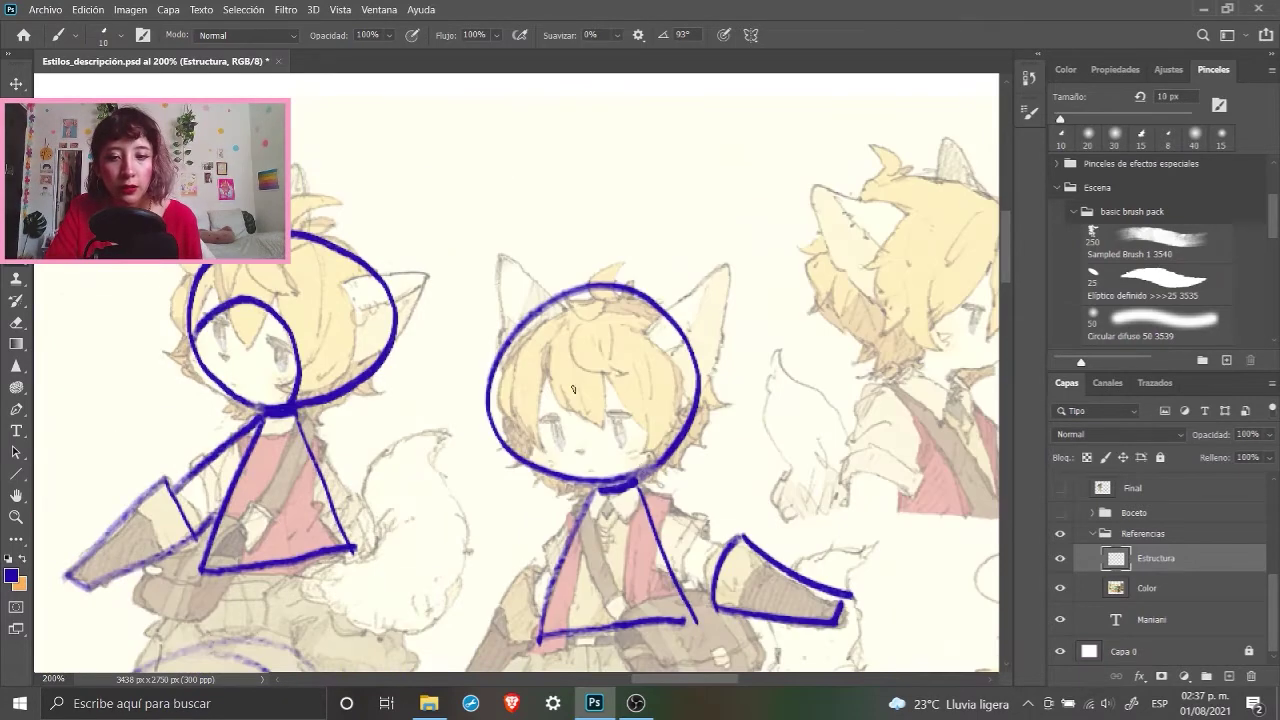
{"action": "left_click_drag", "start_coordinate": [573, 389], "coordinate": [556, 484]}
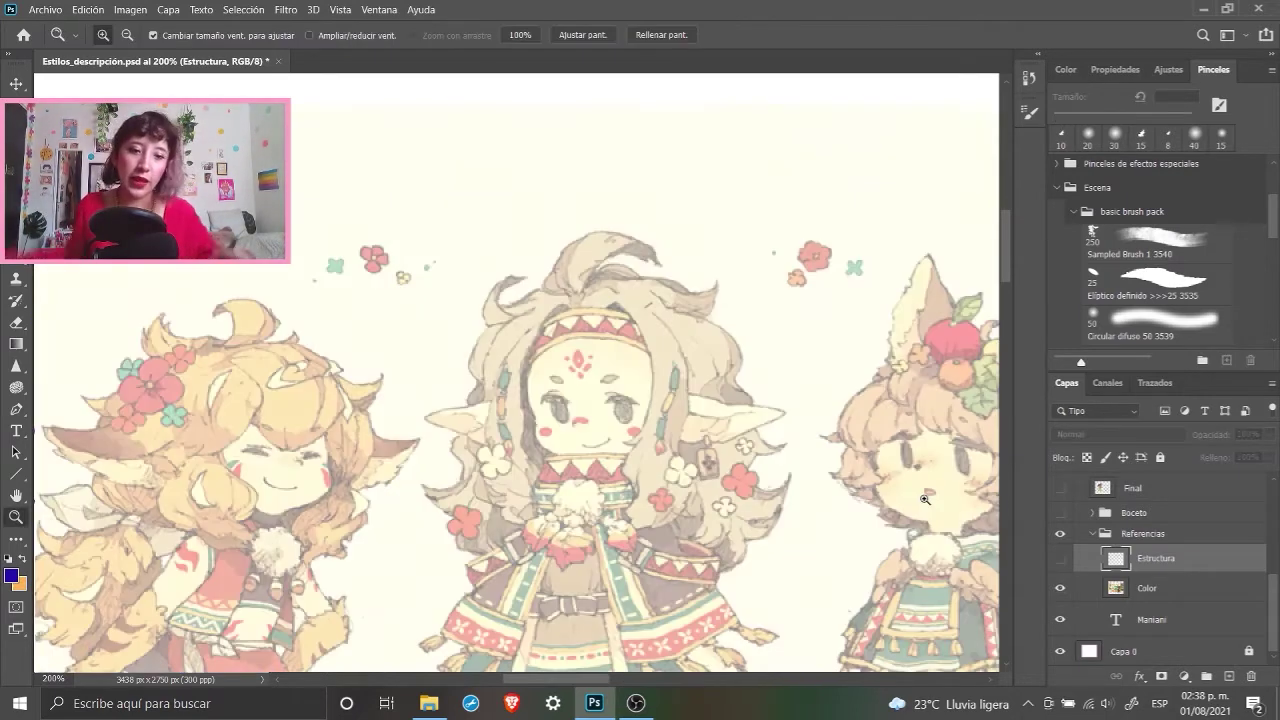
Step: Show the Estructura layer and block in the hooded cat's cape, sleeve and robe with simple geometric shapes
{"action": "left_click", "coordinate": [1060, 558]}
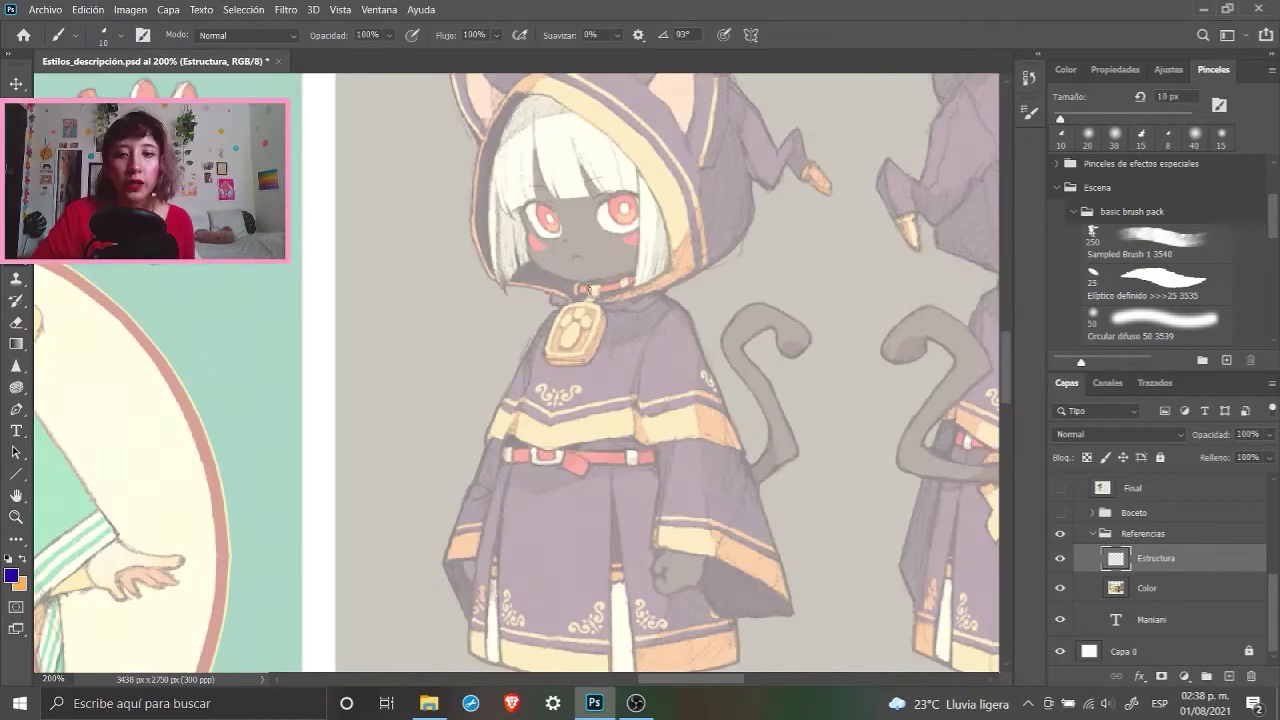
{"action": "mouse_move", "coordinate": [680, 272]}
{"action": "left_mouse_down"}
{"action": "mouse_move", "coordinate": [572, 292]}
{"action": "mouse_move", "coordinate": [553, 330]}
{"action": "mouse_move", "coordinate": [571, 432]}
{"action": "mouse_move", "coordinate": [708, 420]}
{"action": "left_mouse_up"}
{"action": "left_click_drag", "start_coordinate": [669, 306], "coordinate": [732, 428]}
{"action": "mouse_move", "coordinate": [520, 477]}
{"action": "left_mouse_down"}
{"action": "mouse_move", "coordinate": [546, 376]}
{"action": "mouse_move", "coordinate": [489, 252]}
{"action": "mouse_move", "coordinate": [414, 468]}
{"action": "left_mouse_up"}
{"action": "key", "text": "ctrl+z"}
{"action": "mouse_move", "coordinate": [423, 276]}
{"action": "left_mouse_down"}
{"action": "mouse_move", "coordinate": [411, 501]}
{"action": "mouse_move", "coordinate": [610, 501]}
{"action": "mouse_move", "coordinate": [684, 478]}
{"action": "left_mouse_up"}
{"action": "left_click_drag", "start_coordinate": [610, 262], "coordinate": [674, 462]}
{"action": "key", "text": "ctrl+z"}
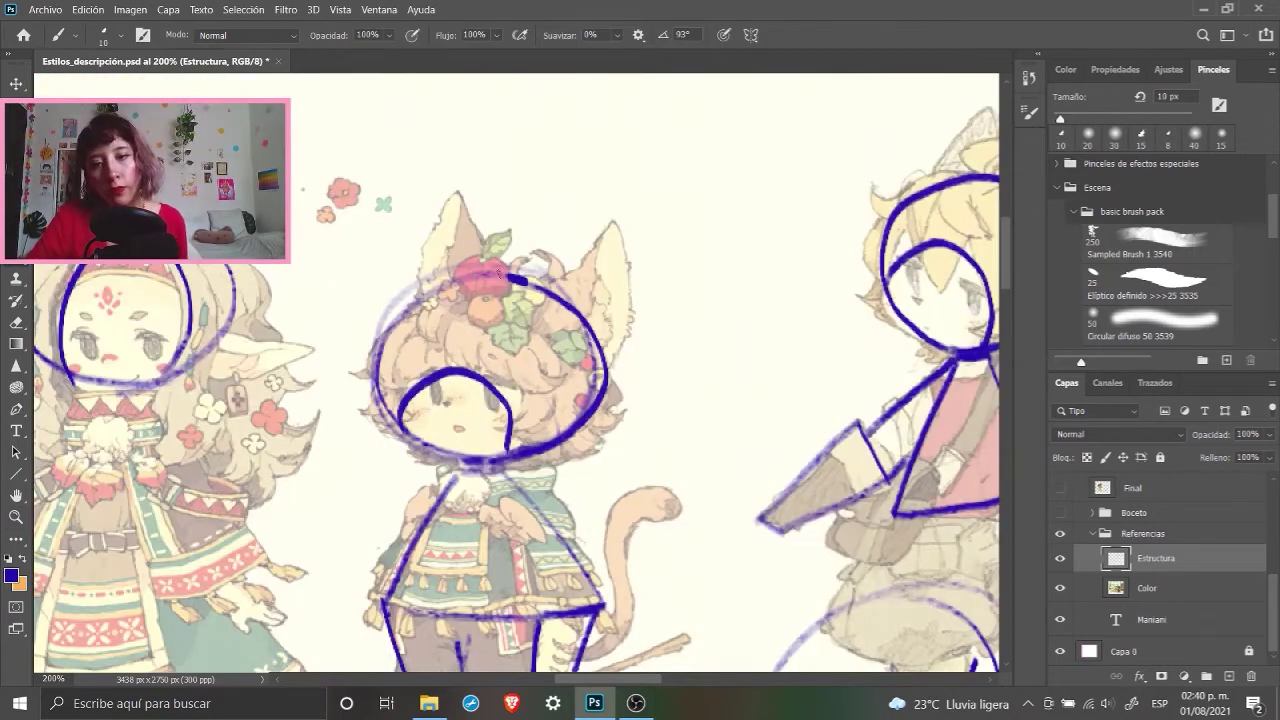
Step: Add pointed ear shapes to the cat's head, hiding the Color layer to review the whole structure before showing it again
{"action": "mouse_move", "coordinate": [516, 284]}
{"action": "left_mouse_down"}
{"action": "mouse_move", "coordinate": [456, 187]}
{"action": "mouse_move", "coordinate": [416, 300]}
{"action": "mouse_move", "coordinate": [516, 282]}
{"action": "mouse_move", "coordinate": [608, 218]}
{"action": "mouse_move", "coordinate": [614, 355]}
{"action": "mouse_move", "coordinate": [602, 372]}
{"action": "left_mouse_up"}
{"action": "left_click", "coordinate": [1060, 588]}
{"action": "left_click_drag", "start_coordinate": [546, 420], "coordinate": [620, 253]}
{"action": "key", "text": "z"}
{"action": "left_click", "coordinate": [597, 360], "text": "alt"}
{"action": "key", "text": "v"}
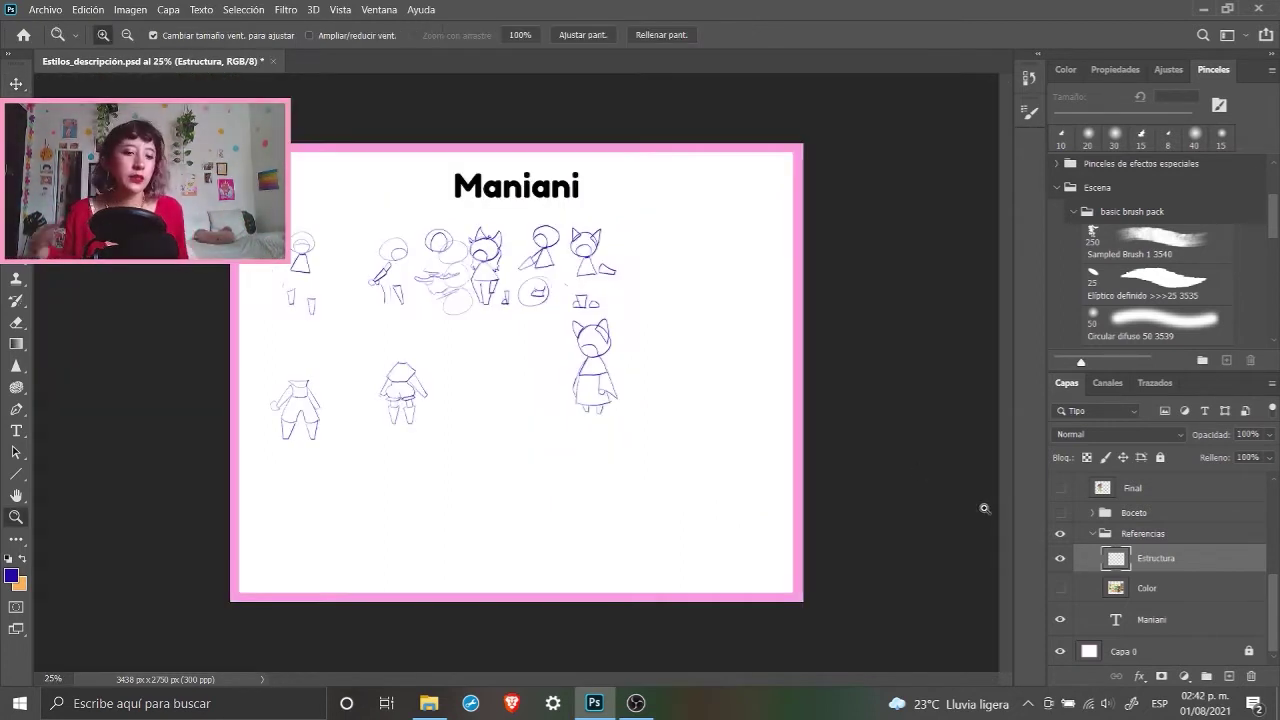
{"action": "left_click", "coordinate": [1060, 588]}
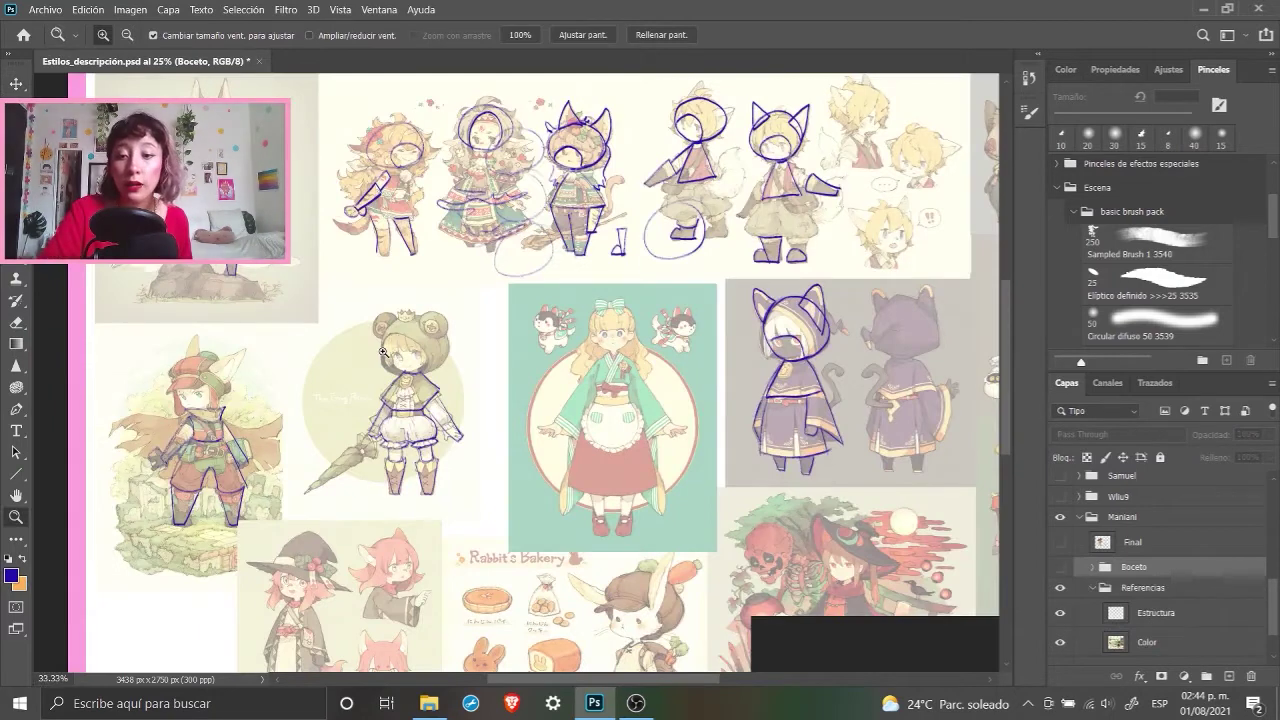
Step: Draw the running girl's collar on Capa 35 with the 25 px brush, following the faded sketch beneath her head
{"action": "left_click_drag", "start_coordinate": [383, 352], "coordinate": [420, 362]}
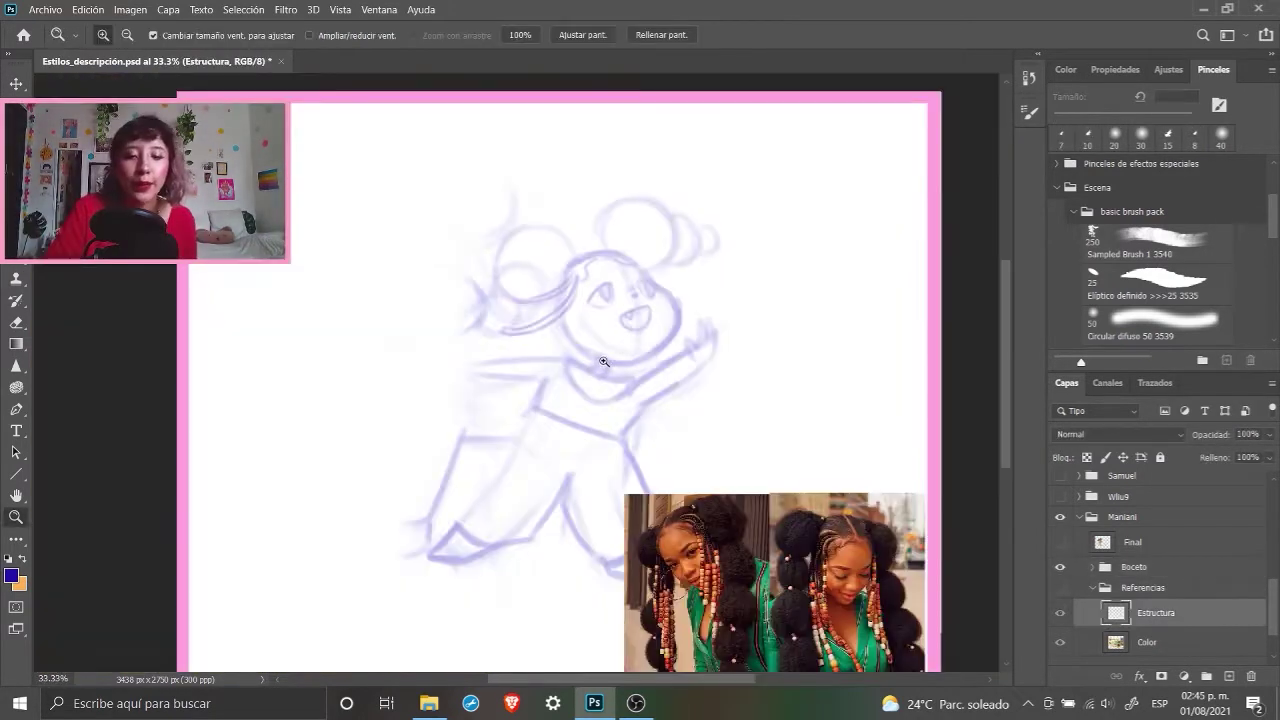
{"action": "key", "text": "alt"}
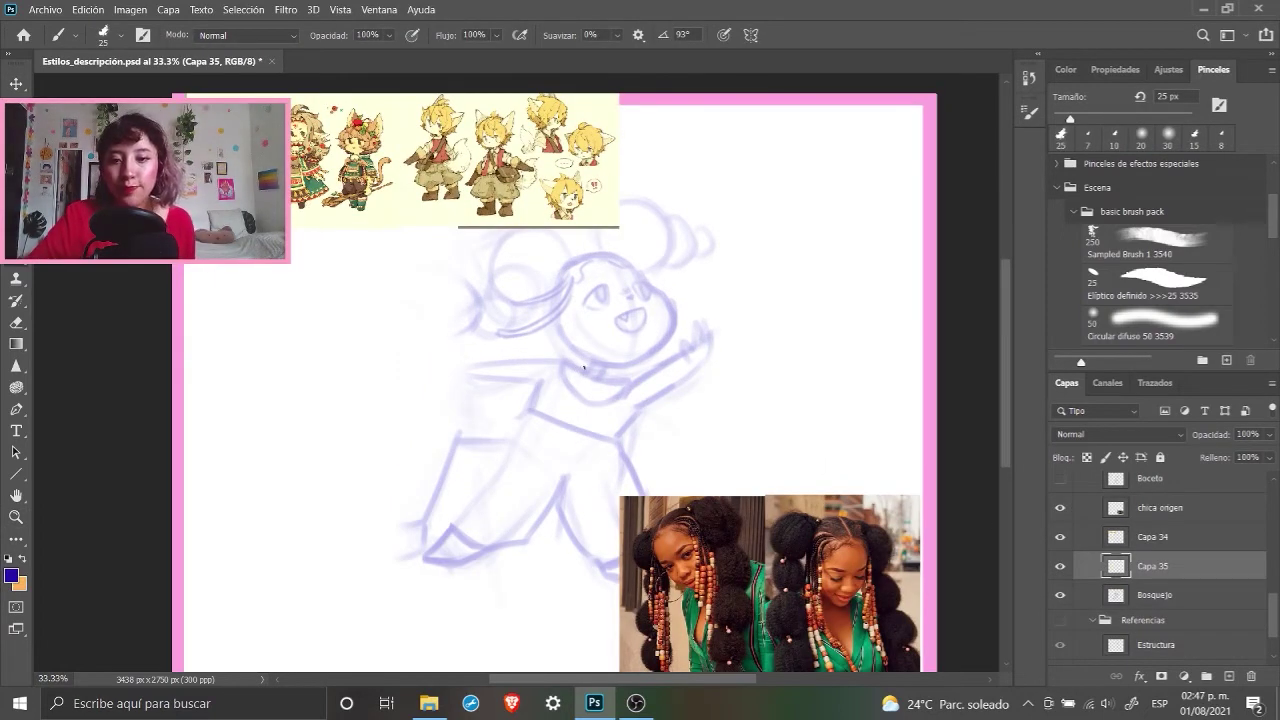
{"action": "key", "text": "z"}
{"action": "left_click", "coordinate": [352, 156]}
{"action": "left_click_drag", "start_coordinate": [436, 188], "coordinate": [379, 269]}
{"action": "key", "text": "b"}
{"action": "mouse_move", "coordinate": [648, 506]}
{"action": "left_mouse_down"}
{"action": "mouse_move", "coordinate": [574, 326]}
{"action": "mouse_move", "coordinate": [625, 375]}
{"action": "left_mouse_up"}
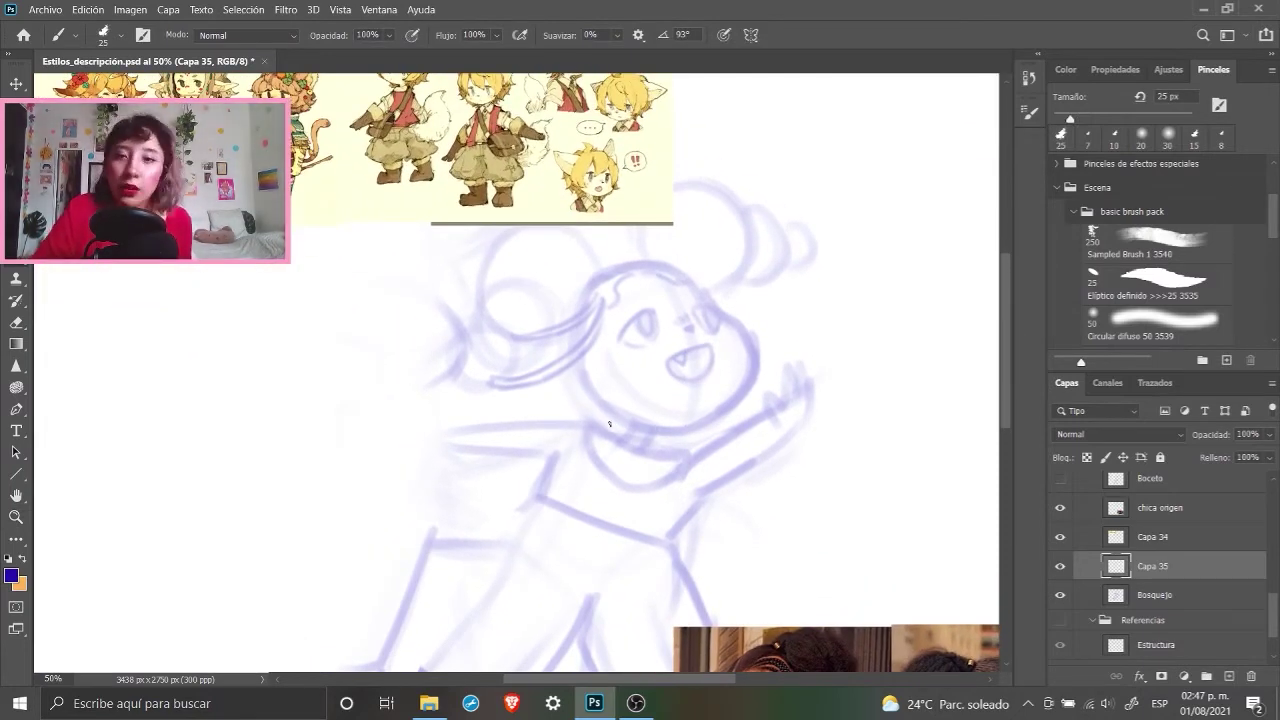
{"action": "left_click_drag", "start_coordinate": [581, 413], "coordinate": [592, 443]}
{"action": "left_click_drag", "start_coordinate": [544, 405], "coordinate": [657, 497]}
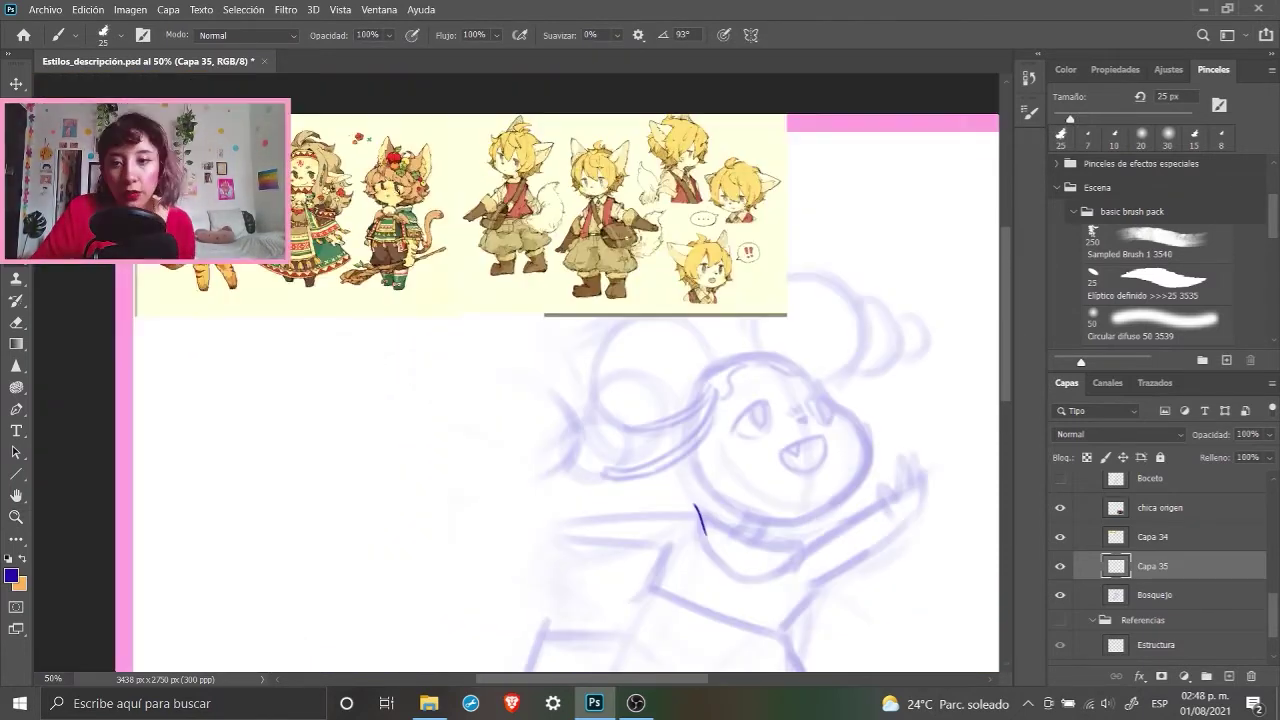
{"action": "left_click_drag", "start_coordinate": [544, 357], "coordinate": [410, 251]}
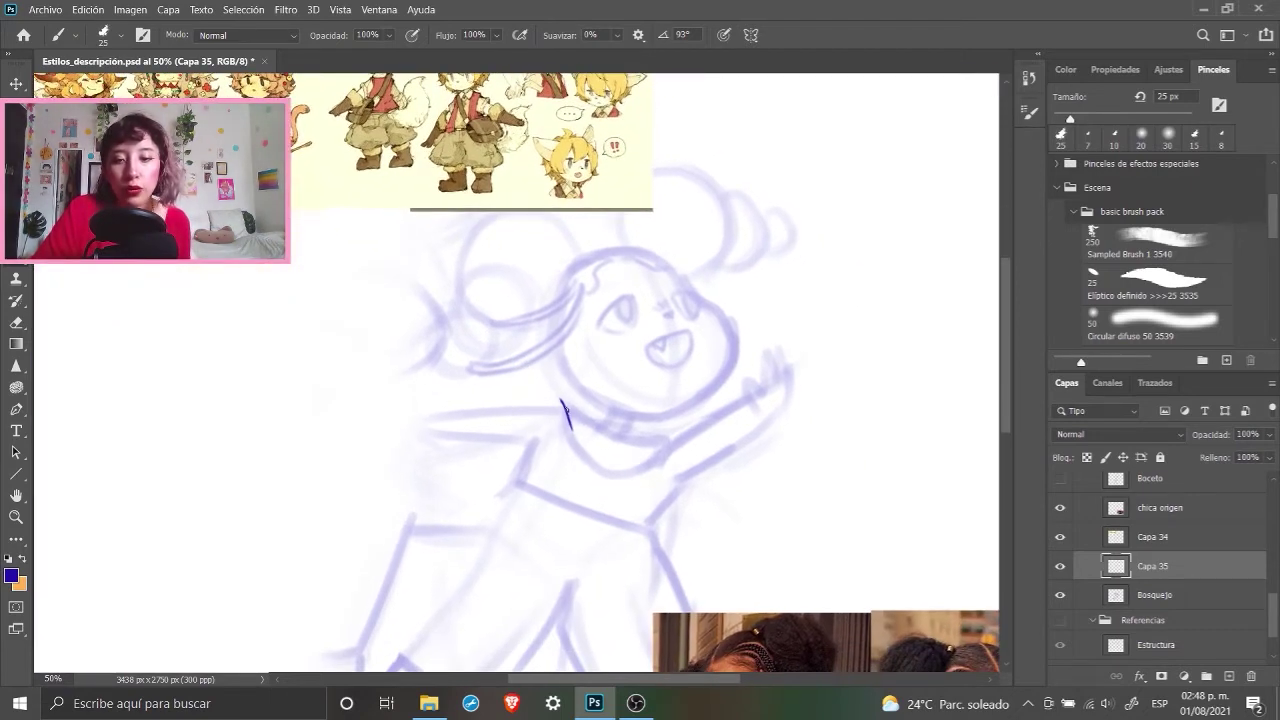
{"action": "mouse_move", "coordinate": [562, 398]}
{"action": "left_mouse_down"}
{"action": "mouse_move", "coordinate": [690, 430]}
{"action": "mouse_move", "coordinate": [679, 423]}
{"action": "mouse_move", "coordinate": [664, 451]}
{"action": "left_mouse_up"}
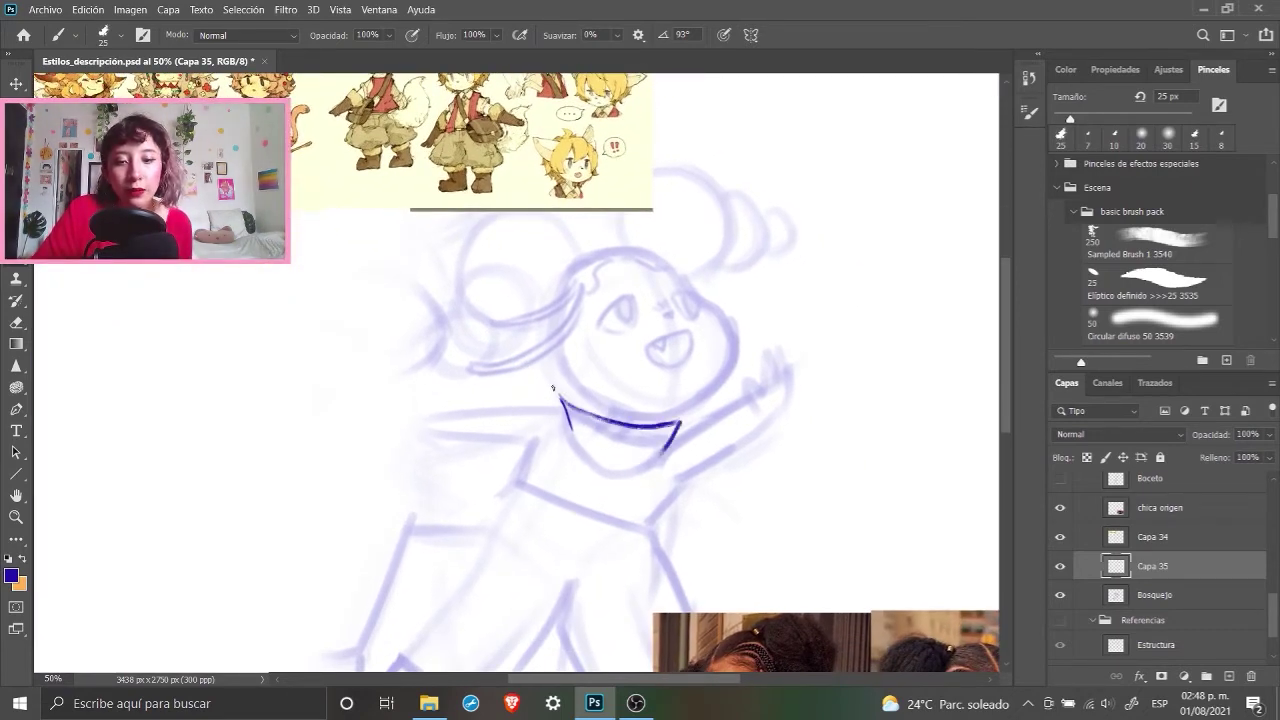
{"action": "left_click_drag", "start_coordinate": [558, 393], "coordinate": [581, 391]}
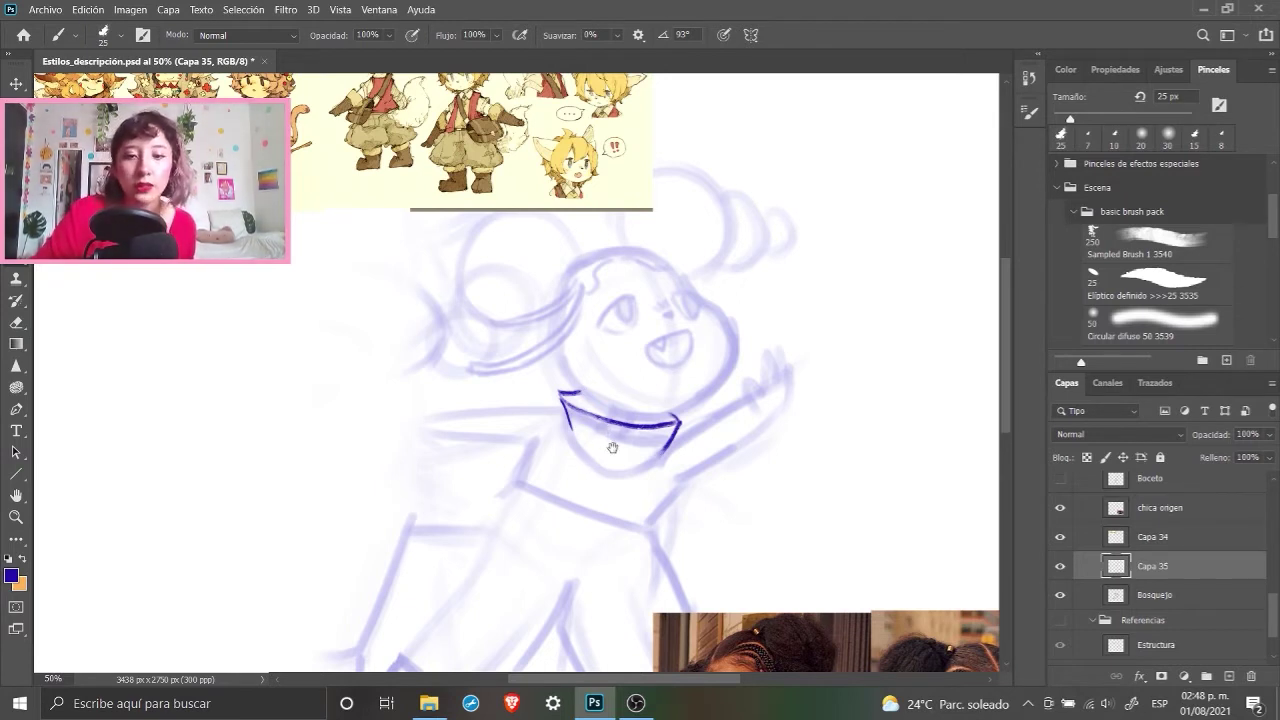
Step: Add a scalloped ornament below the collar and outline the torso's shoulders, sides and slanted hem
{"action": "left_click_drag", "start_coordinate": [613, 446], "coordinate": [657, 435]}
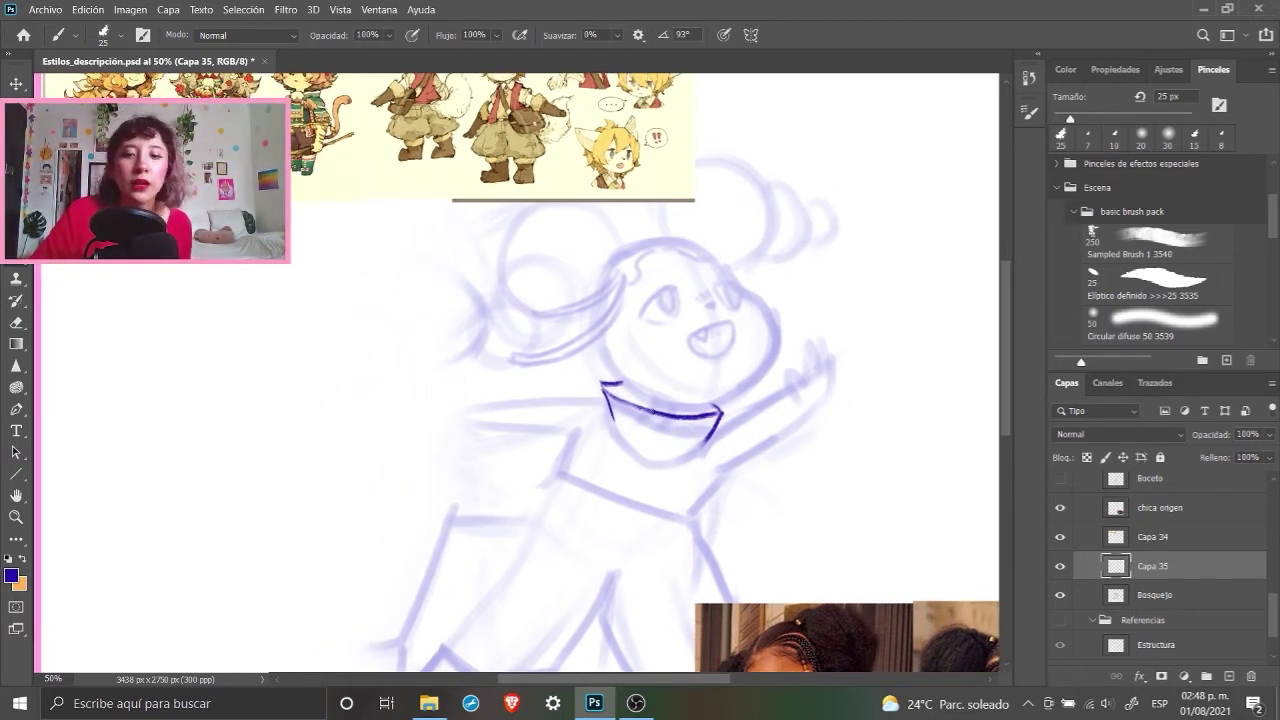
{"action": "left_click_drag", "start_coordinate": [654, 430], "coordinate": [662, 426]}
{"action": "mouse_move", "coordinate": [606, 398]}
{"action": "left_mouse_down"}
{"action": "mouse_move", "coordinate": [568, 421]}
{"action": "mouse_move", "coordinate": [543, 481]}
{"action": "left_mouse_up"}
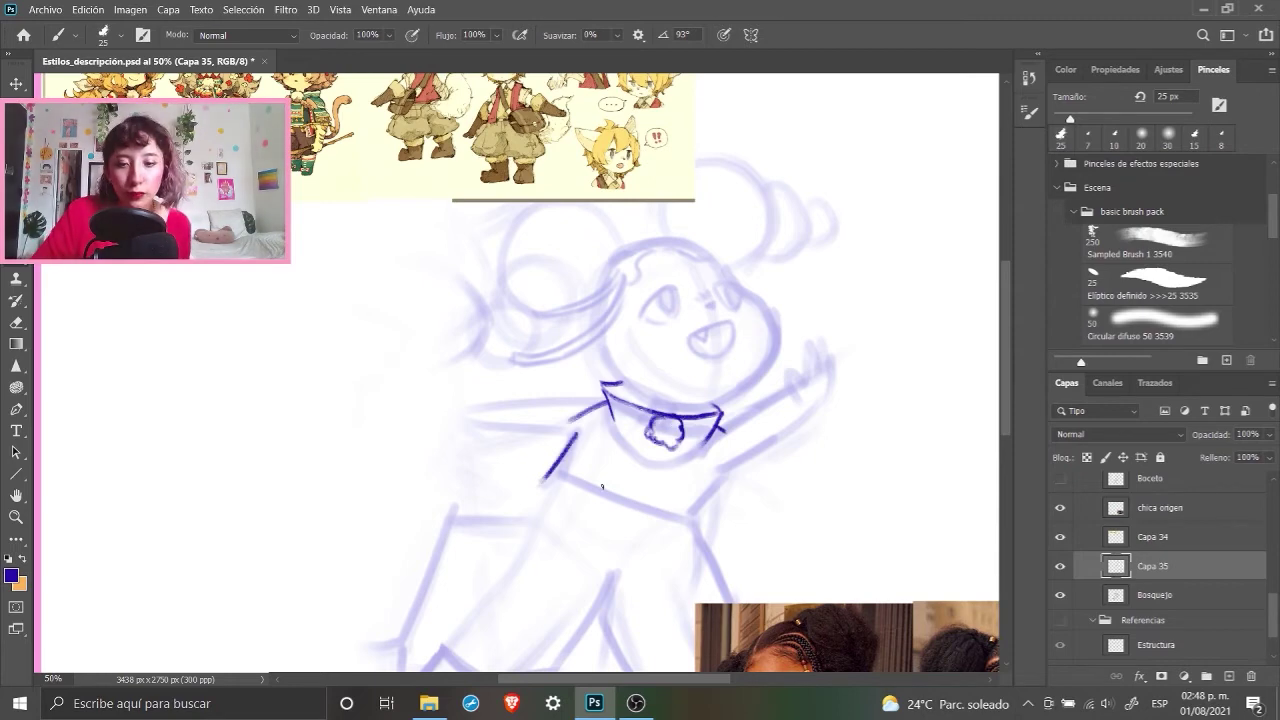
{"action": "left_click_drag", "start_coordinate": [709, 481], "coordinate": [703, 532]}
{"action": "mouse_move", "coordinate": [540, 484]}
{"action": "left_mouse_down"}
{"action": "mouse_move", "coordinate": [703, 532]}
{"action": "mouse_move", "coordinate": [655, 628]}
{"action": "left_mouse_up"}
Step: Draw the girl's face details and complete the outline of her raised arm
{"action": "mouse_move", "coordinate": [638, 409]}
{"action": "left_mouse_down"}
{"action": "mouse_move", "coordinate": [670, 392]}
{"action": "mouse_move", "coordinate": [663, 403]}
{"action": "left_mouse_up"}
{"action": "mouse_move", "coordinate": [707, 386]}
{"action": "left_mouse_down"}
{"action": "mouse_move", "coordinate": [730, 384]}
{"action": "mouse_move", "coordinate": [722, 400]}
{"action": "left_mouse_up"}
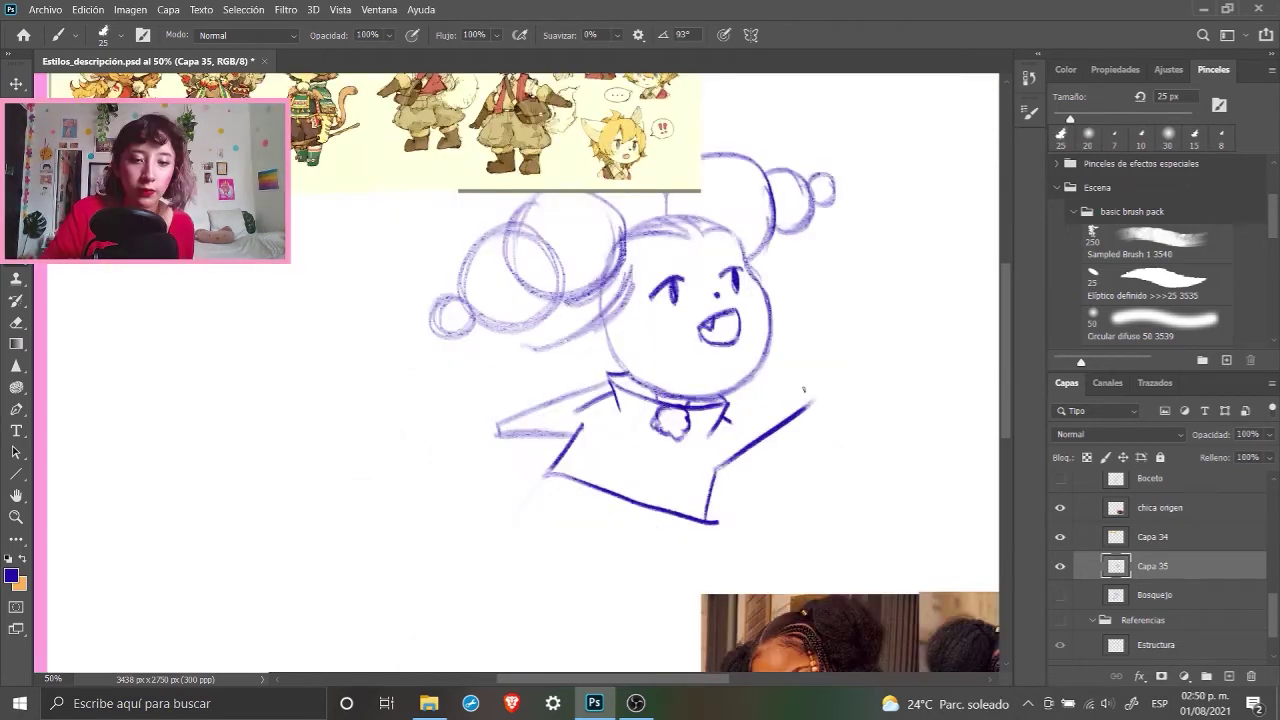
{"action": "left_click_drag", "start_coordinate": [805, 383], "coordinate": [715, 418]}
Step: Draw a curved second hem beneath the slanted edge of the girl's top
{"action": "left_click", "coordinate": [763, 452], "text": "alt"}
{"action": "left_click_drag", "start_coordinate": [610, 408], "coordinate": [689, 437]}
{"action": "key", "text": "ctrl+z"}
{"action": "key", "text": "ctrl+z"}
{"action": "left_click_drag", "start_coordinate": [613, 408], "coordinate": [676, 437]}
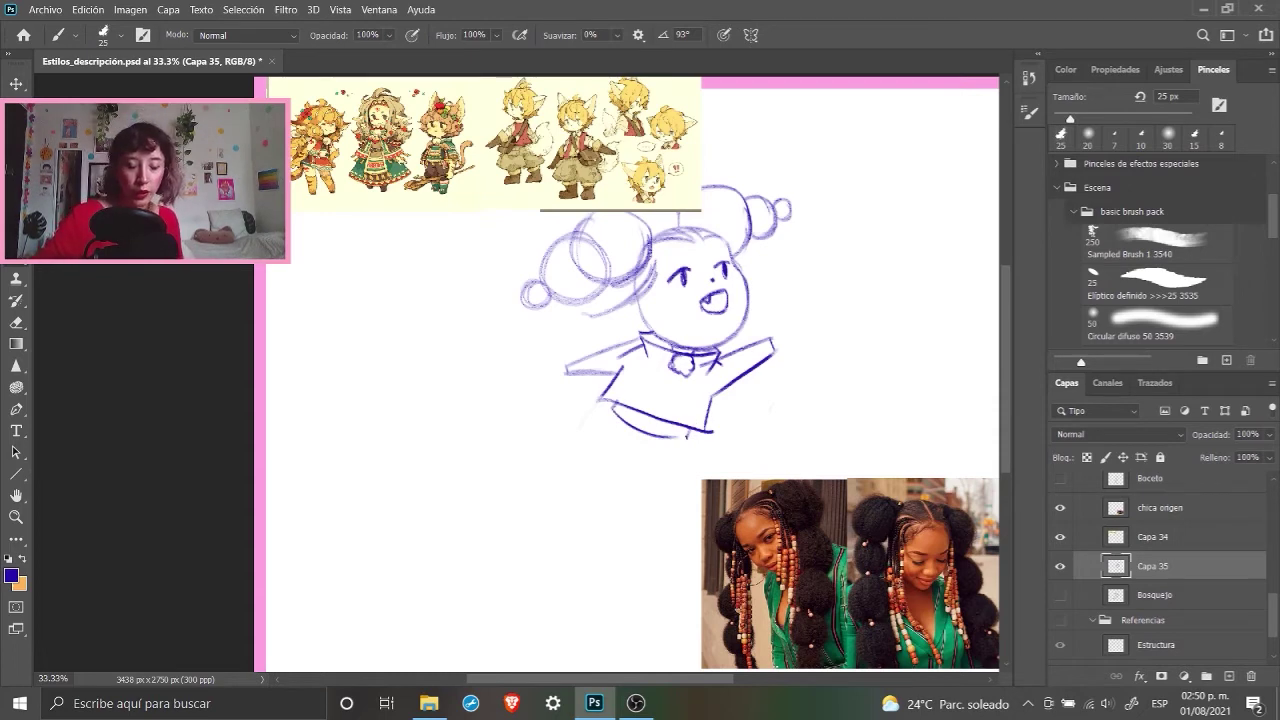
Step: Examine the clothing and proportions of the full-body reference characters above the sketch
{"action": "key", "text": "z"}
{"action": "left_click", "coordinate": [459, 236]}
{"action": "left_click", "coordinate": [500, 349]}
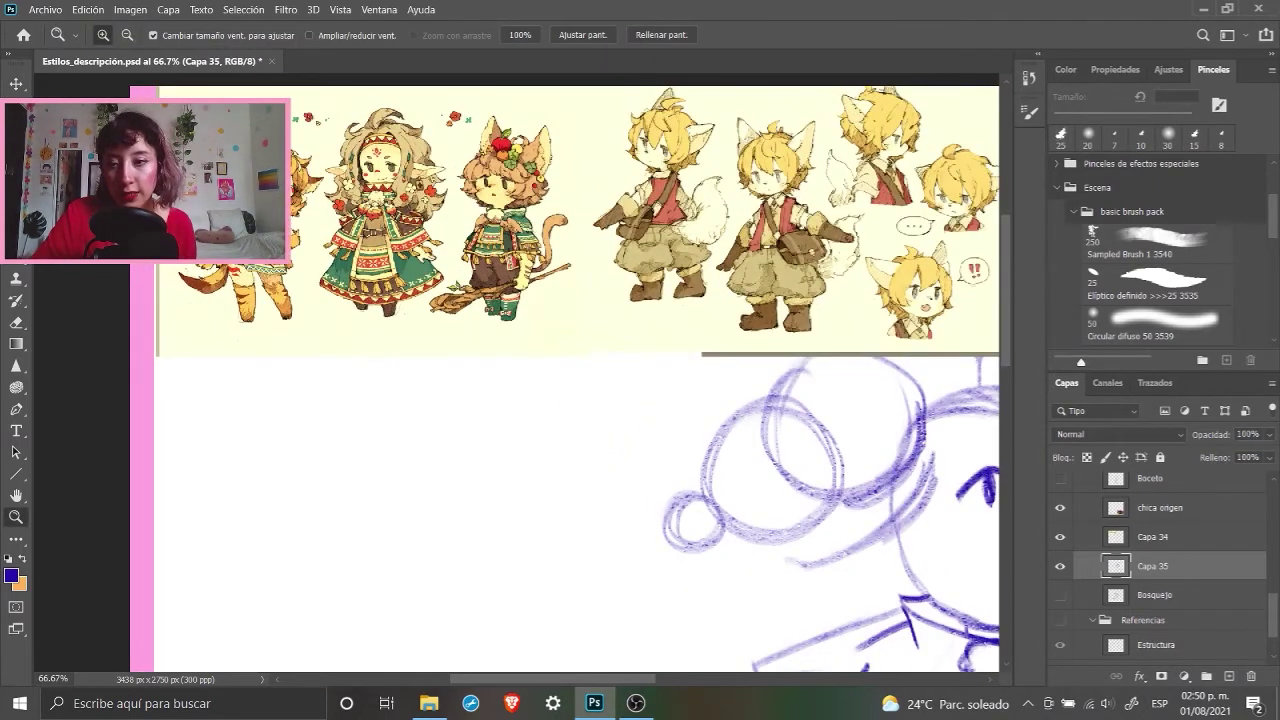
Step: Draw the girl's flared skirt below the top and outline both of her tapered legs
{"action": "left_click_drag", "start_coordinate": [560, 494], "coordinate": [440, 211]}
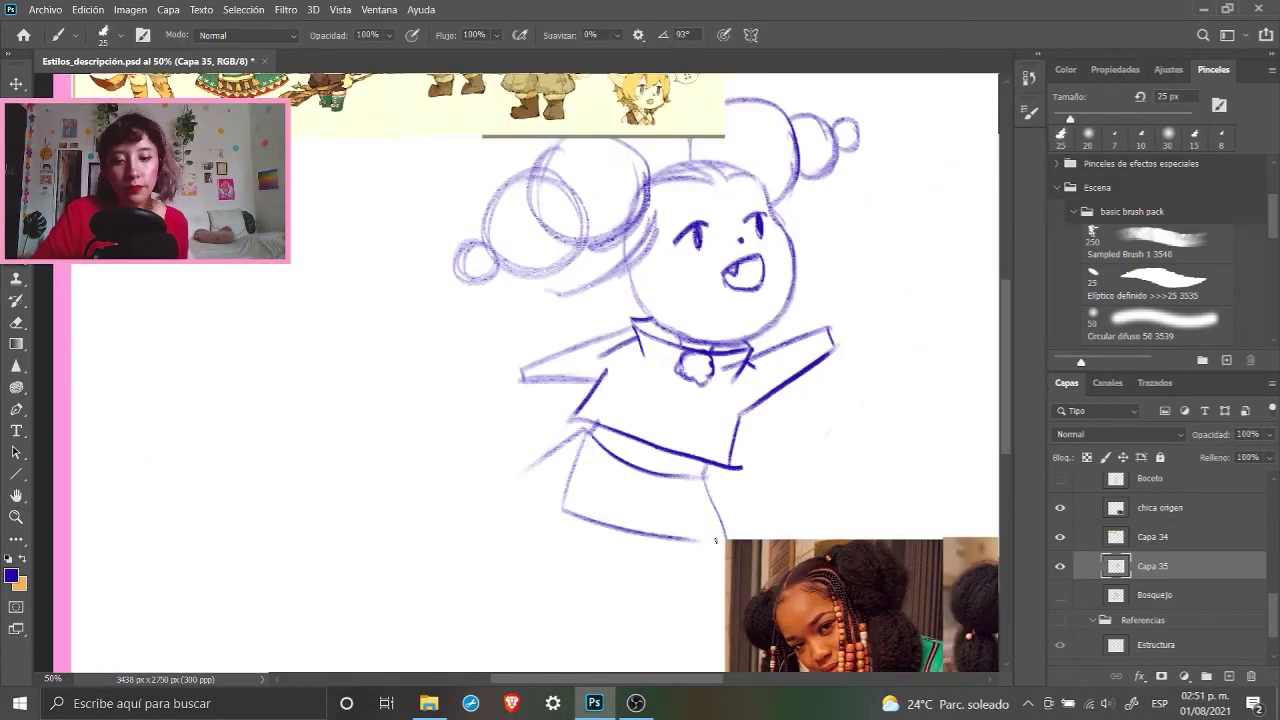
{"action": "mouse_move", "coordinate": [715, 541]}
{"action": "left_mouse_down"}
{"action": "mouse_move", "coordinate": [755, 515]}
{"action": "mouse_move", "coordinate": [714, 540]}
{"action": "mouse_move", "coordinate": [658, 537]}
{"action": "left_mouse_up"}
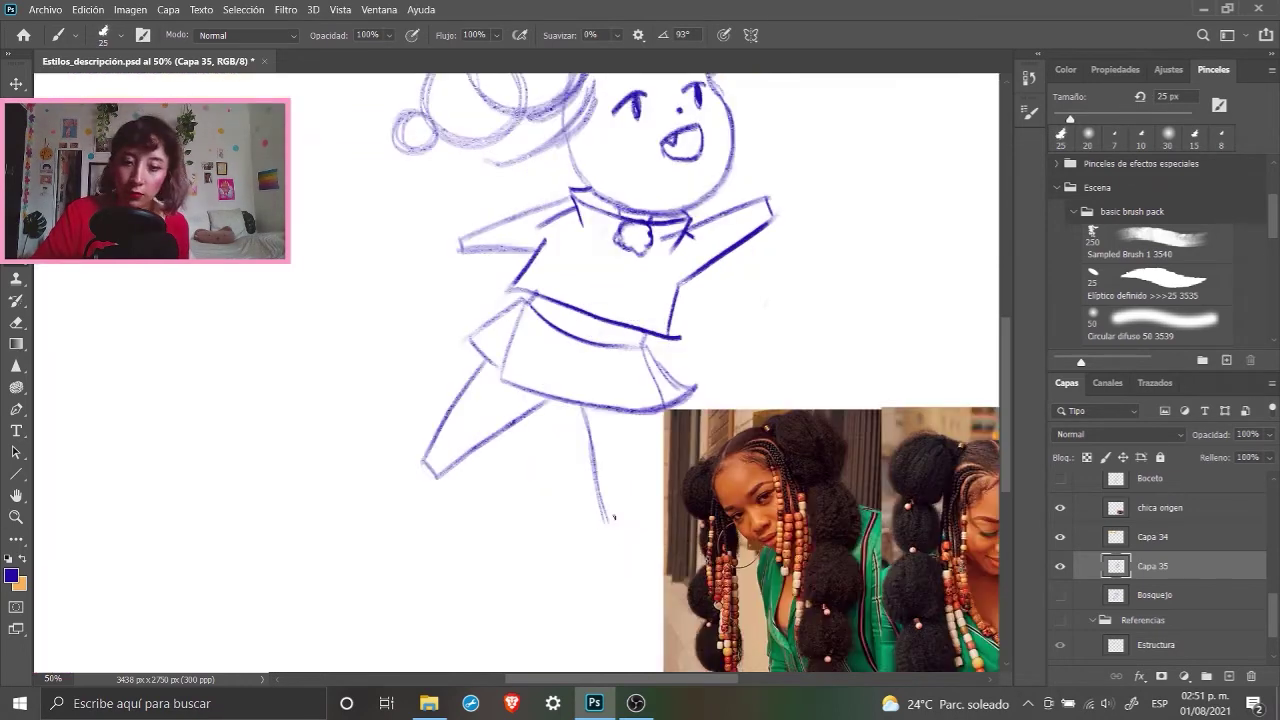
{"action": "left_click_drag", "start_coordinate": [600, 522], "coordinate": [623, 524]}
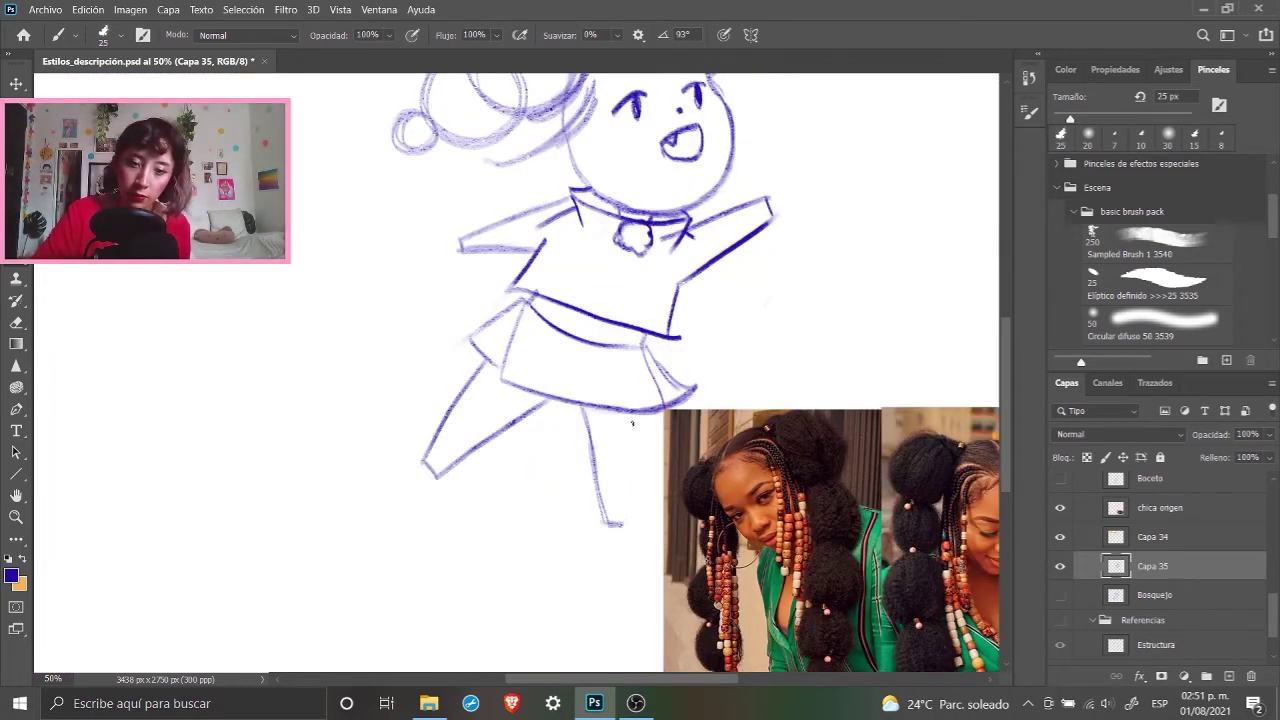
{"action": "left_click_drag", "start_coordinate": [636, 415], "coordinate": [630, 508]}
{"action": "left_click_drag", "start_coordinate": [636, 418], "coordinate": [622, 530]}
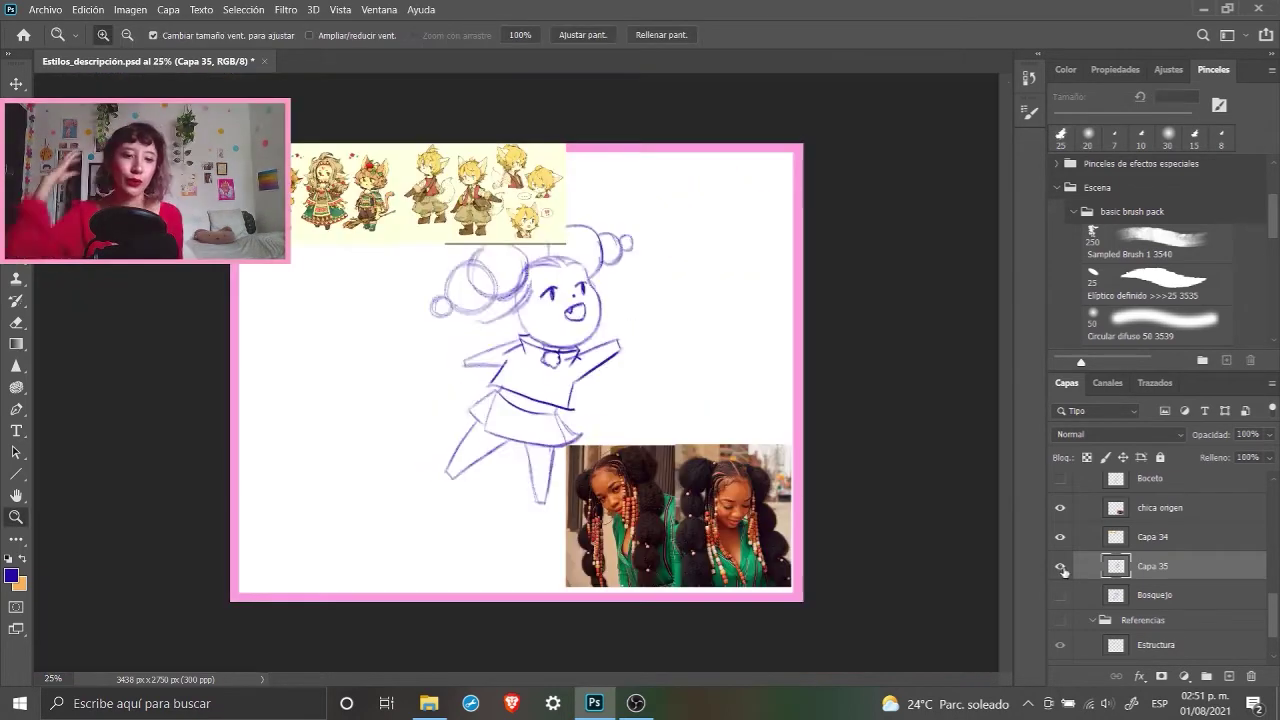
Step: Add a new layer above the girl's sketch, lower the sketch layer's opacity to 59%, and make the new layer active
{"action": "left_click", "coordinate": [1060, 566]}
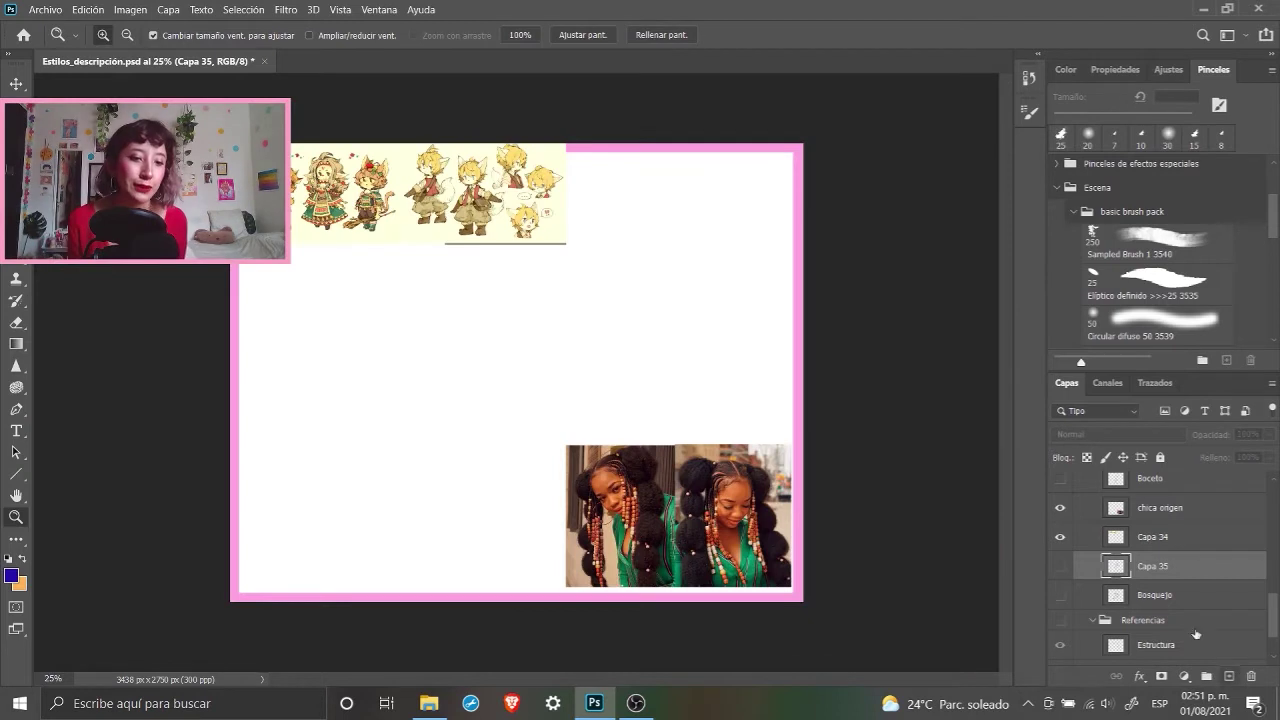
{"action": "left_click", "coordinate": [1060, 566]}
{"action": "left_click", "coordinate": [1229, 676]}
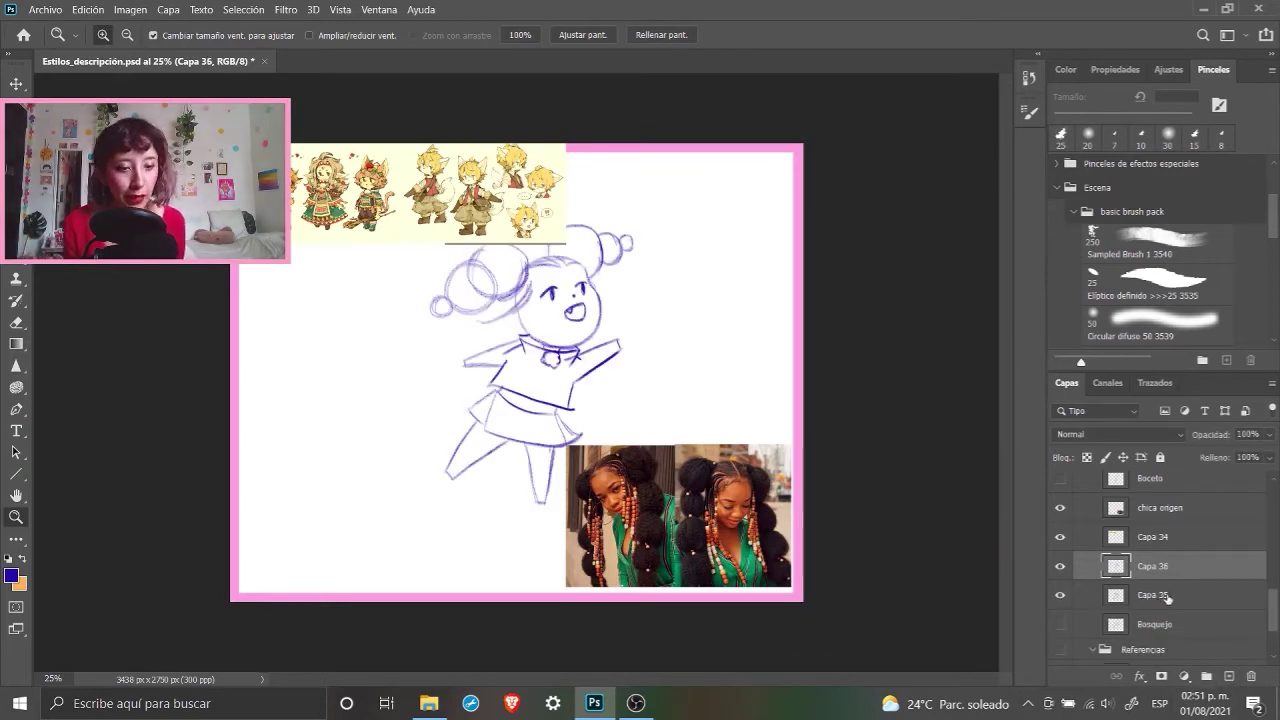
{"action": "left_click_drag", "start_coordinate": [1210, 434], "coordinate": [1150, 434]}
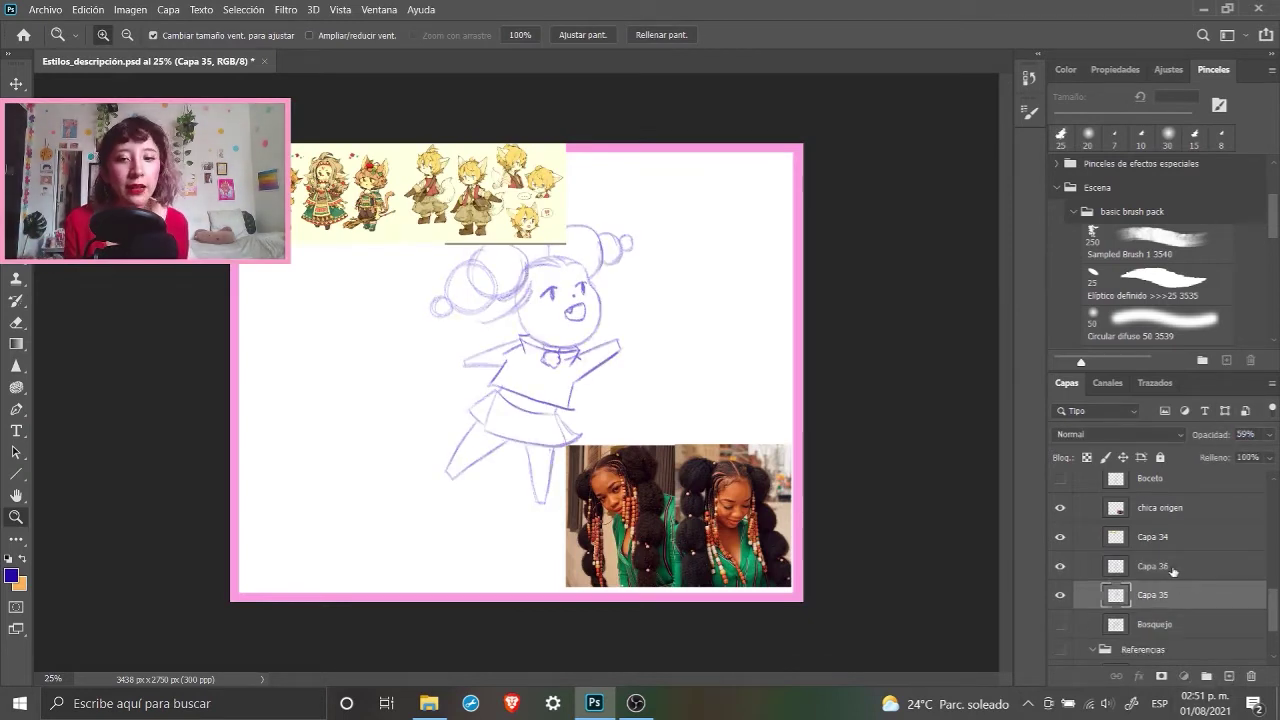
{"action": "left_click", "coordinate": [1174, 568]}
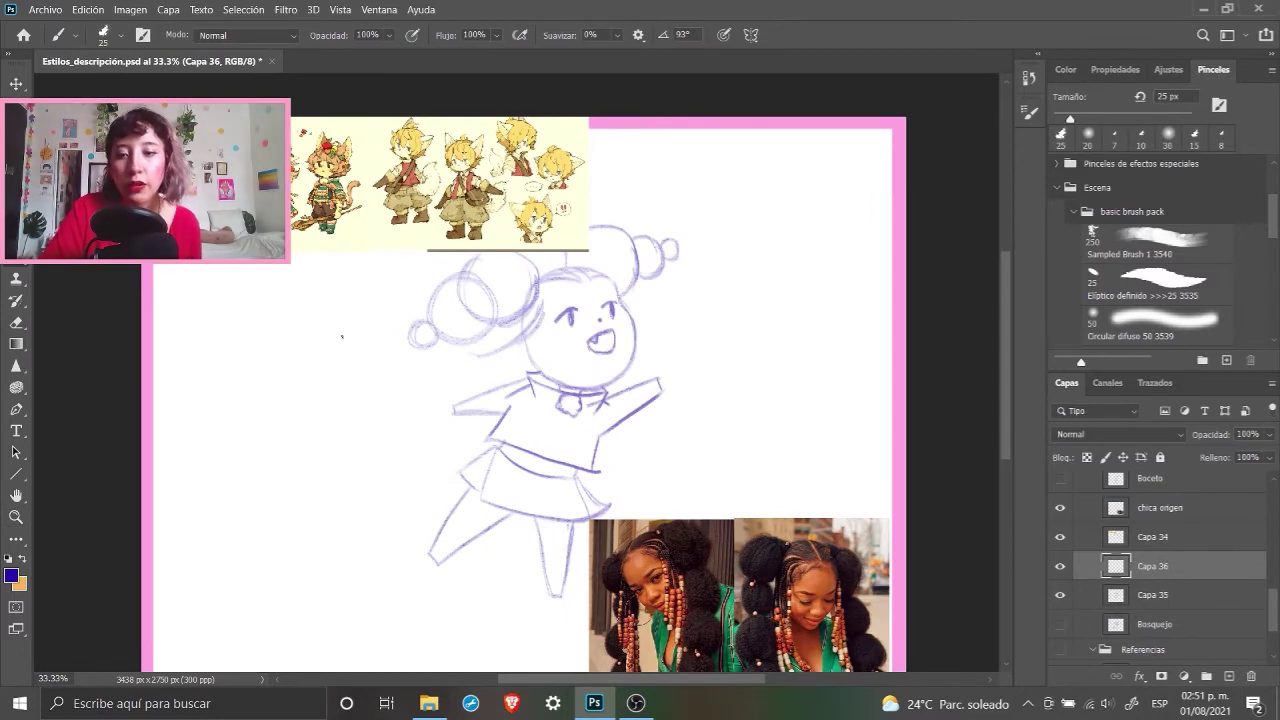
Step: Draw a banded boot with small details on the girl's outstretched leg, based on the footwear of the reference characters
{"action": "key", "text": "z"}
{"action": "double_click", "coordinate": [294, 152]}
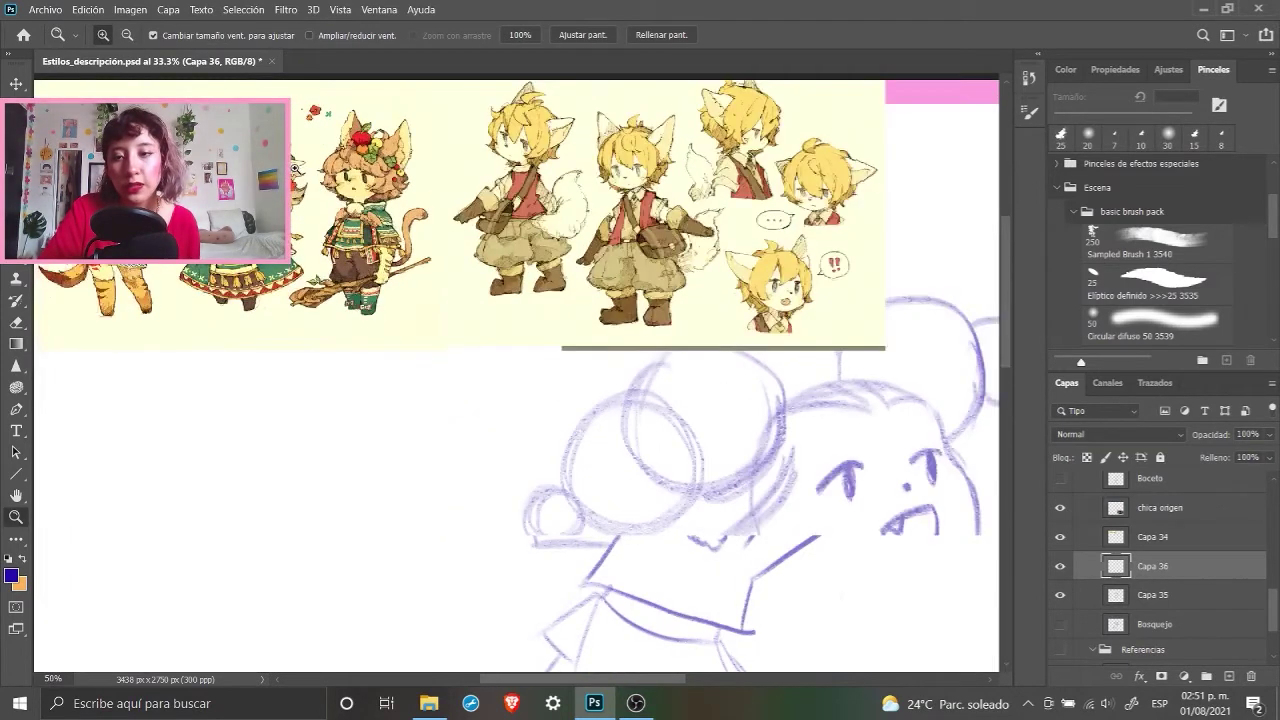
{"action": "left_click", "coordinate": [389, 325]}
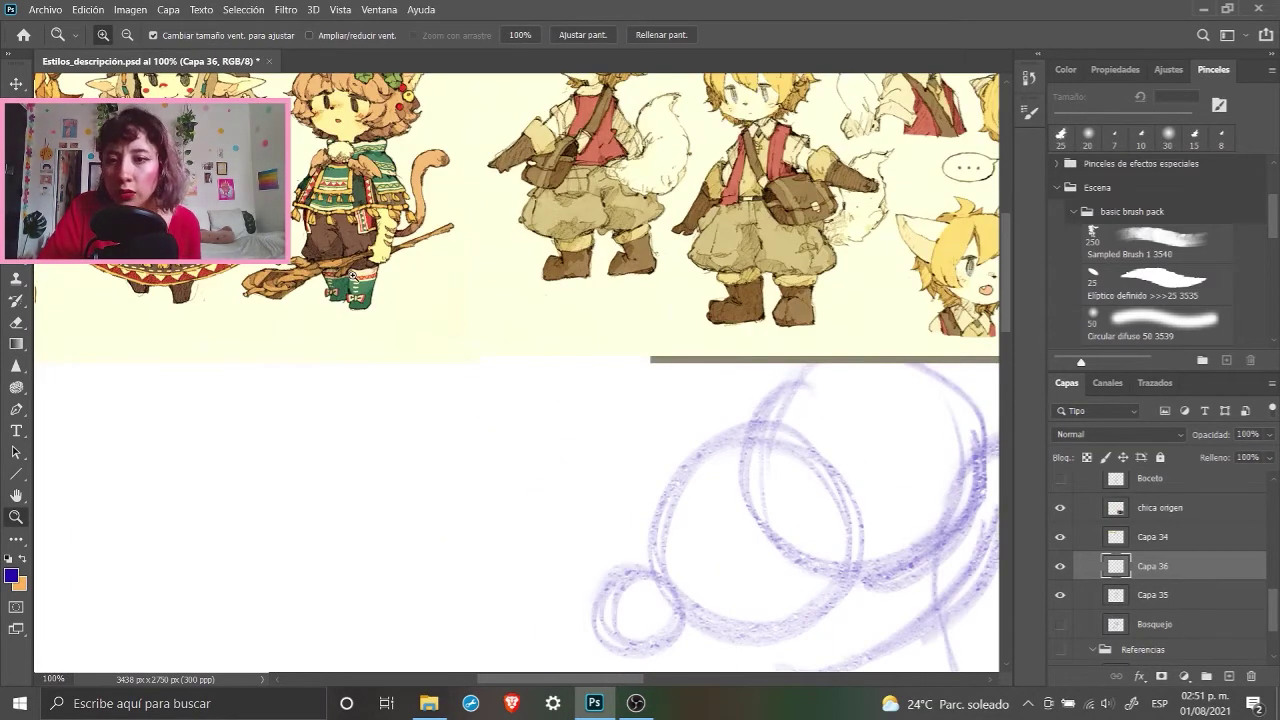
{"action": "mouse_move", "coordinate": [436, 512]}
{"action": "left_mouse_down"}
{"action": "mouse_move", "coordinate": [450, 534]}
{"action": "mouse_move", "coordinate": [472, 502]}
{"action": "mouse_move", "coordinate": [452, 470]}
{"action": "mouse_move", "coordinate": [459, 485]}
{"action": "left_mouse_up"}
{"action": "left_click_drag", "start_coordinate": [480, 498], "coordinate": [473, 513]}
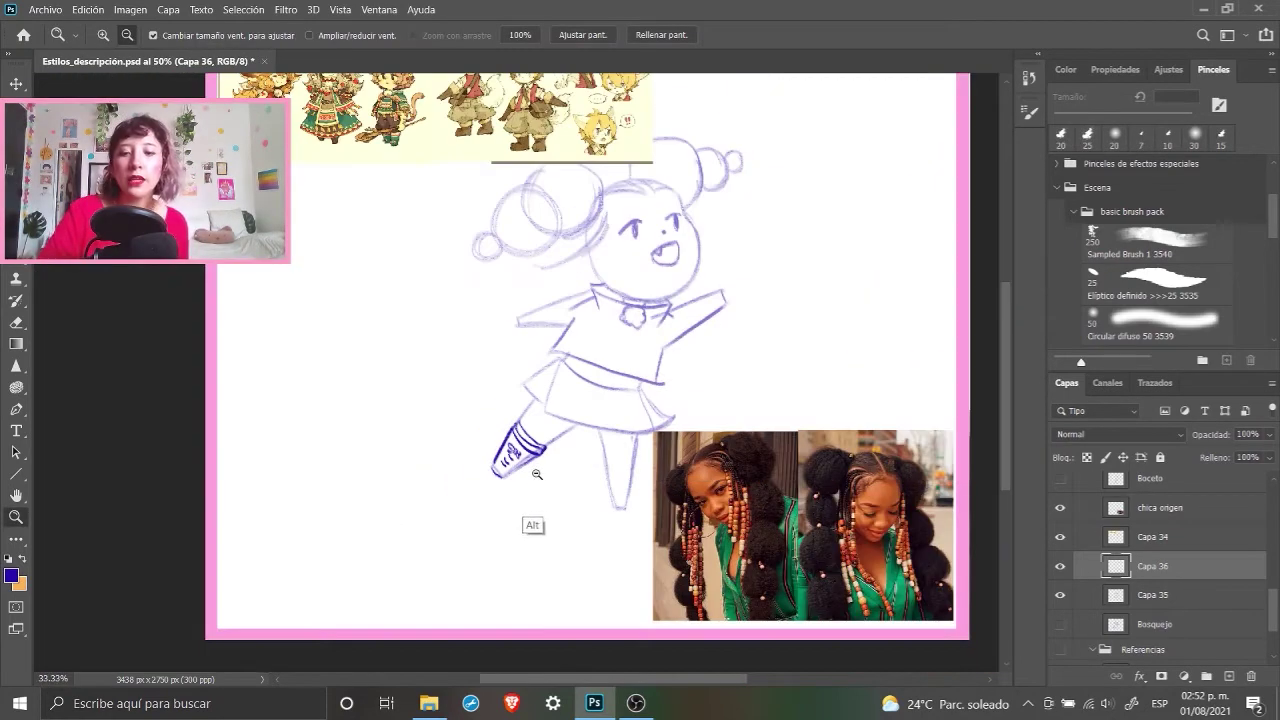
{"action": "left_click", "coordinate": [539, 484], "text": "alt"}
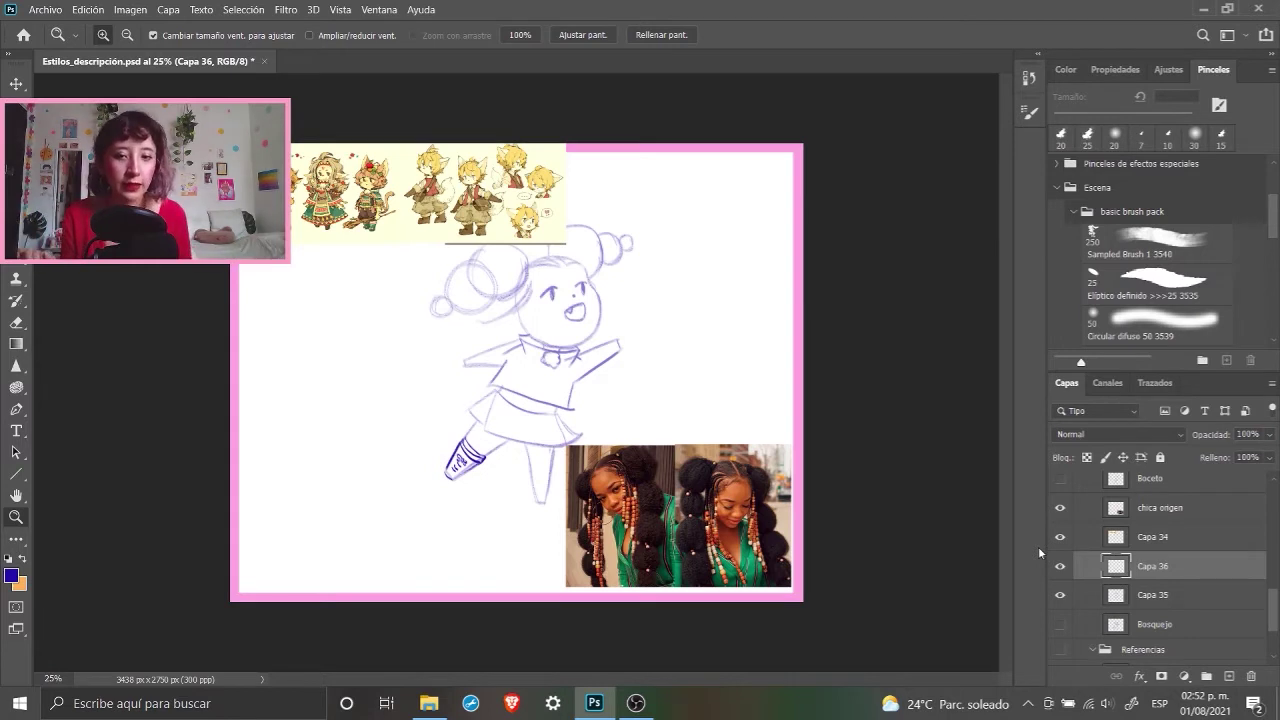
Step: Hide the two new sketch layers and show the more detailed Boceto drawing in their place
{"action": "key", "text": "v"}
{"action": "left_click", "coordinate": [1060, 566]}
{"action": "left_click", "coordinate": [1060, 595]}
{"action": "left_click", "coordinate": [1060, 624]}
{"action": "left_click", "coordinate": [1060, 624]}
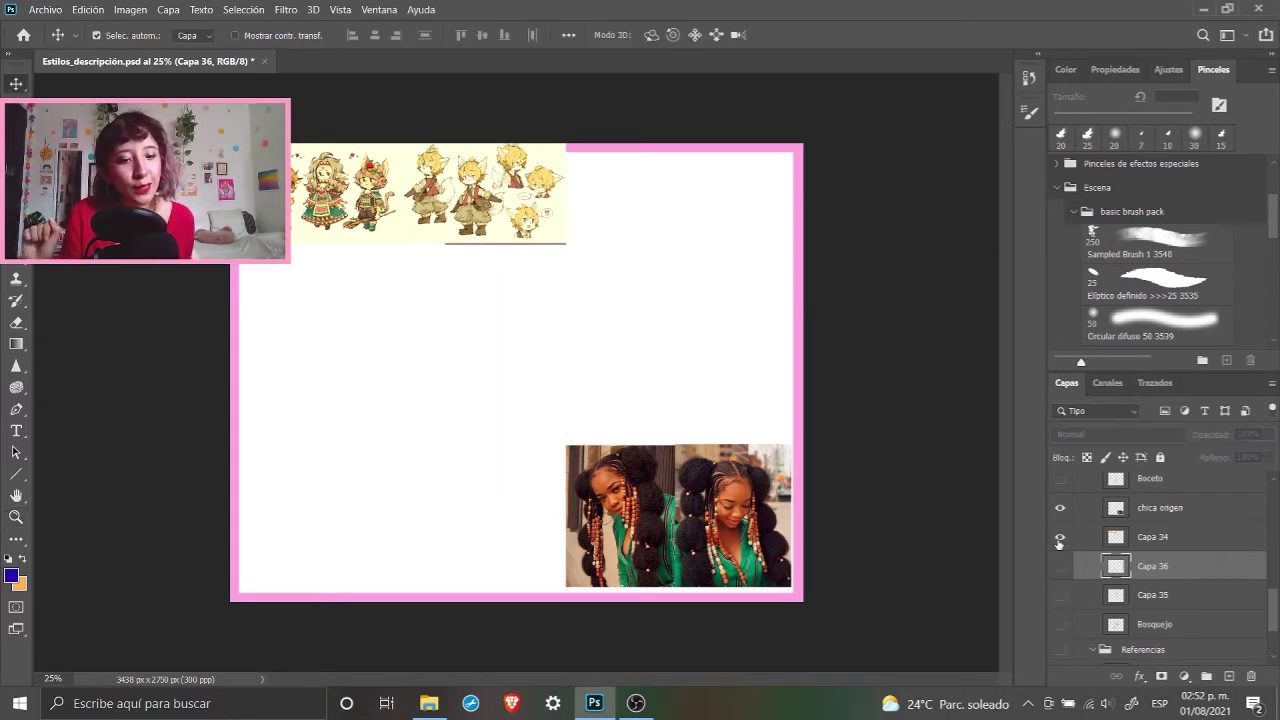
{"action": "left_click", "coordinate": [1060, 478]}
{"action": "left_click", "coordinate": [1060, 478]}
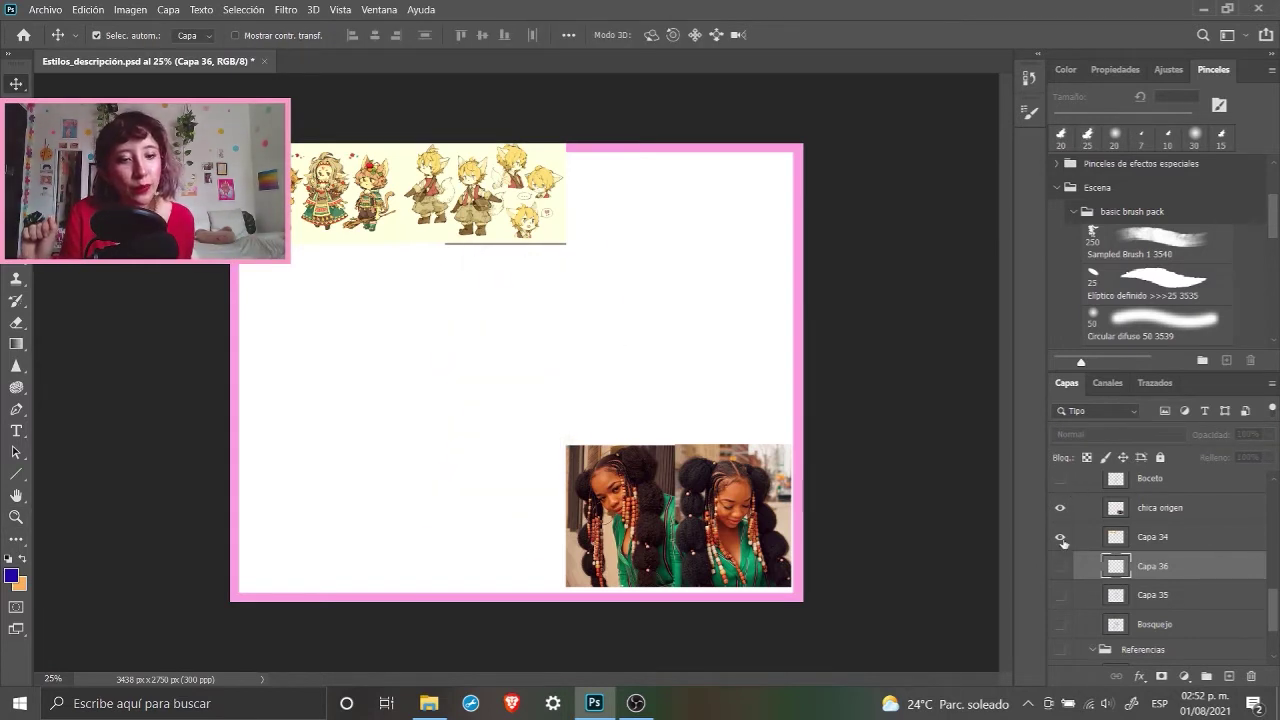
{"action": "left_click", "coordinate": [1060, 595]}
{"action": "left_click", "coordinate": [1060, 571]}
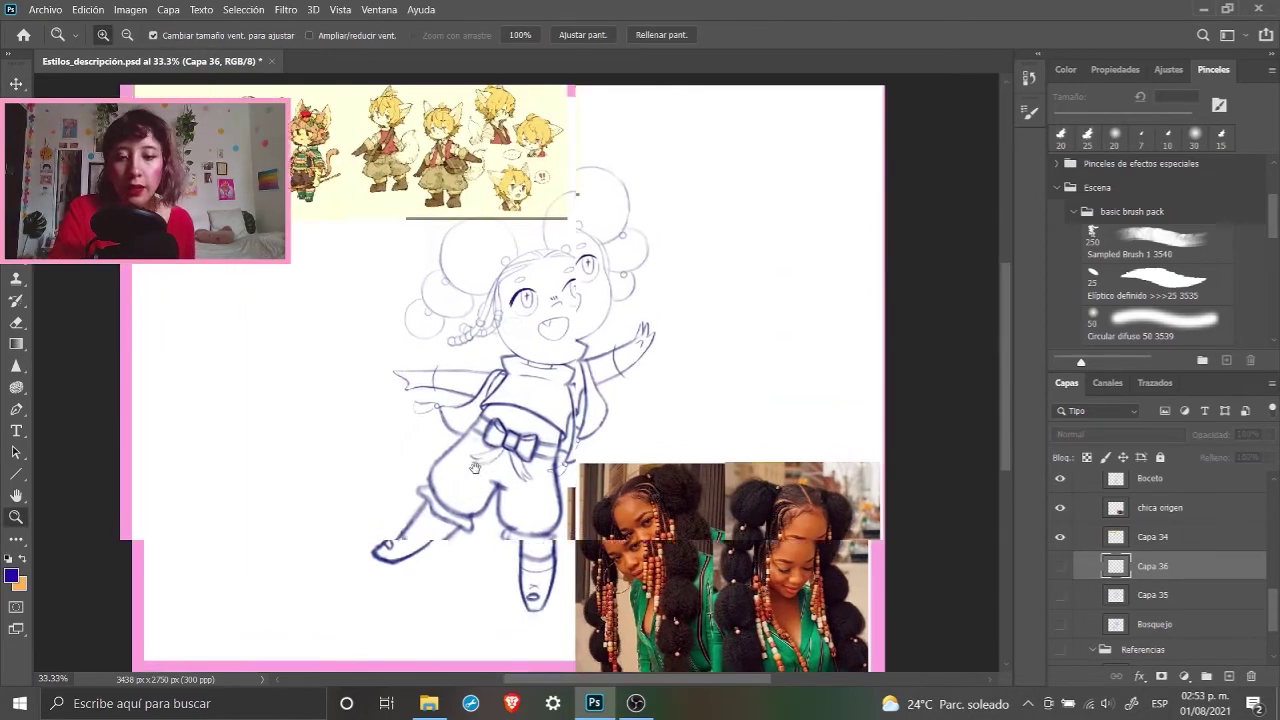
Step: Show the Boceto and Línea final drawings together and separate them side by side, with Boceto to the left of Línea final
{"action": "key", "text": "v"}
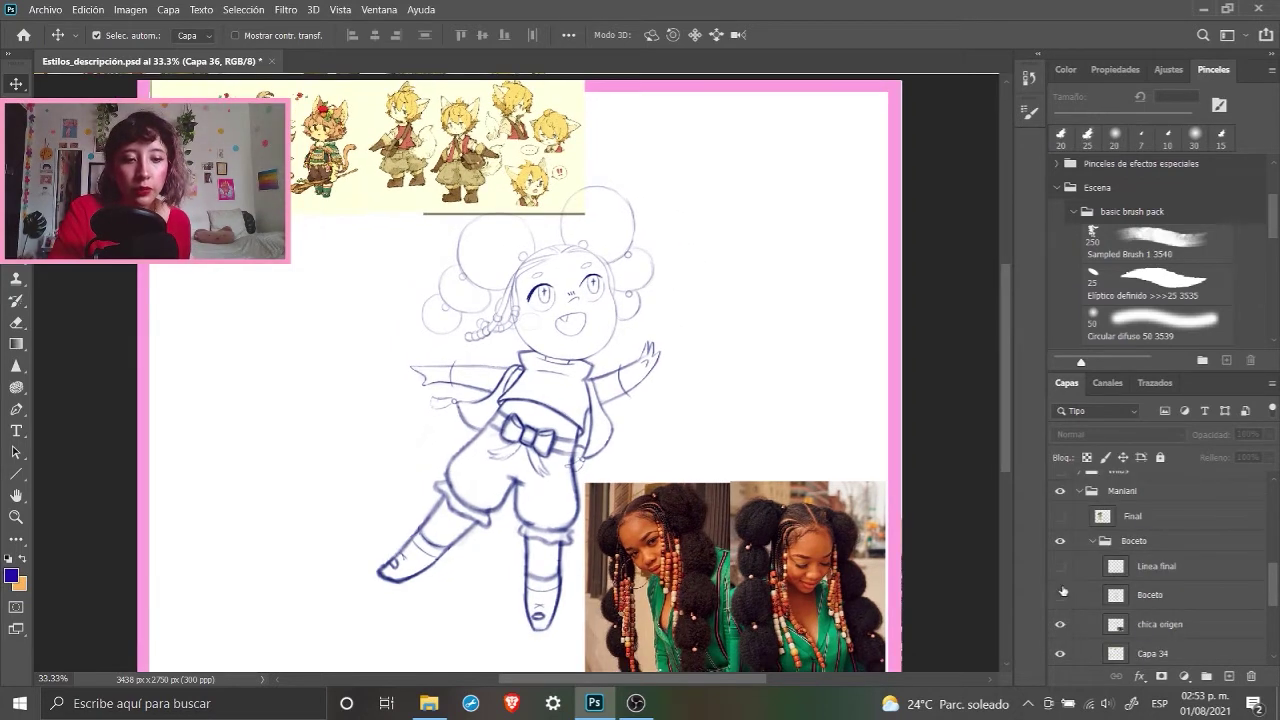
{"action": "left_click", "coordinate": [1060, 568]}
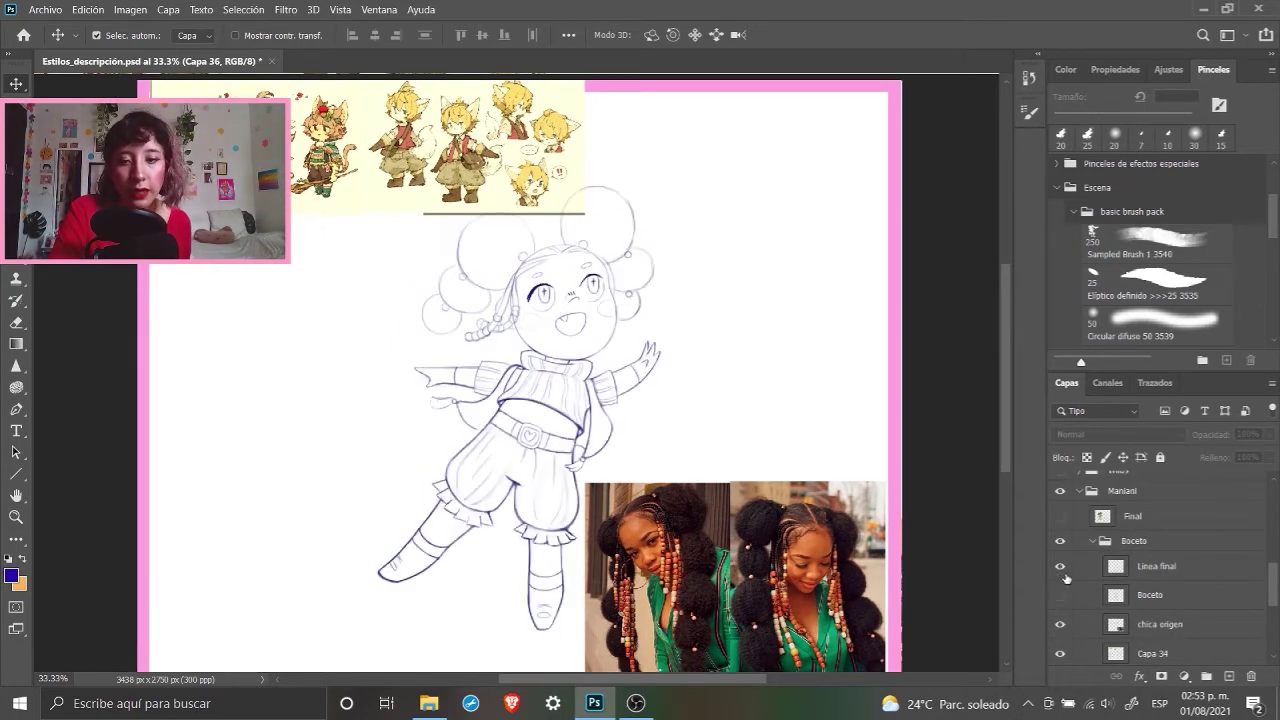
{"action": "left_click", "coordinate": [1060, 567]}
{"action": "left_click", "coordinate": [1060, 595]}
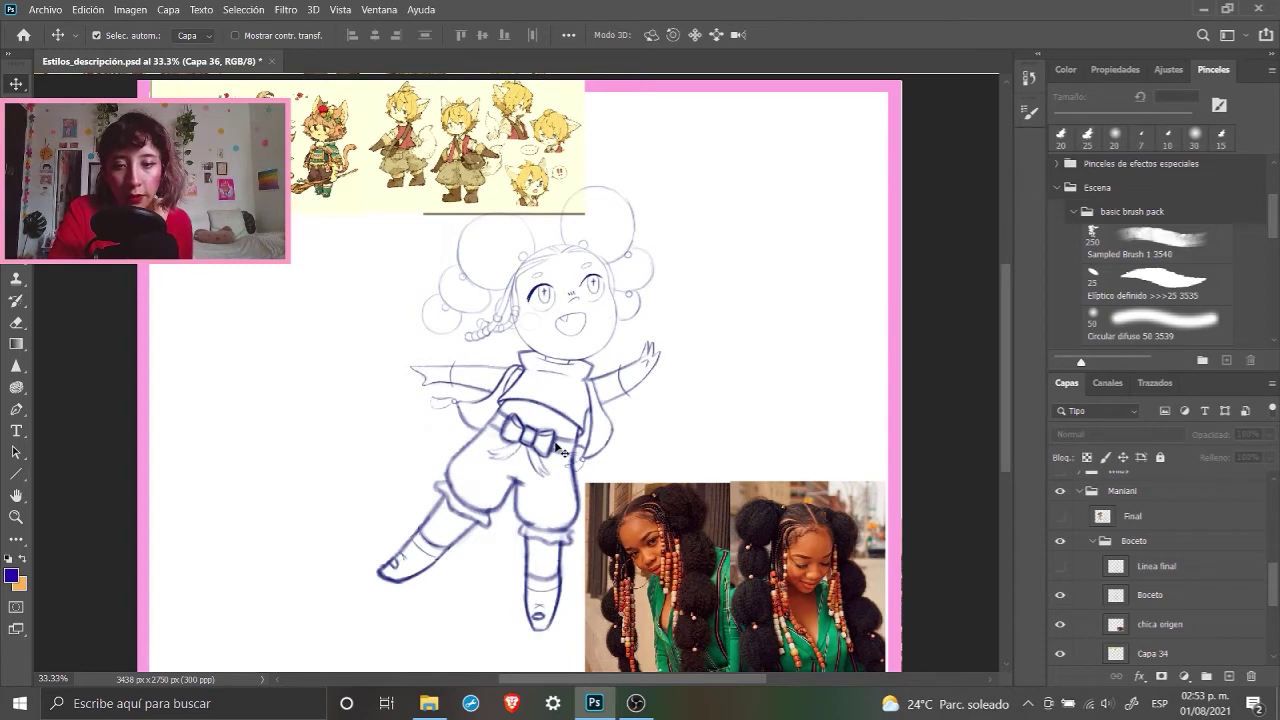
{"action": "left_click_drag", "start_coordinate": [556, 448], "coordinate": [515, 440]}
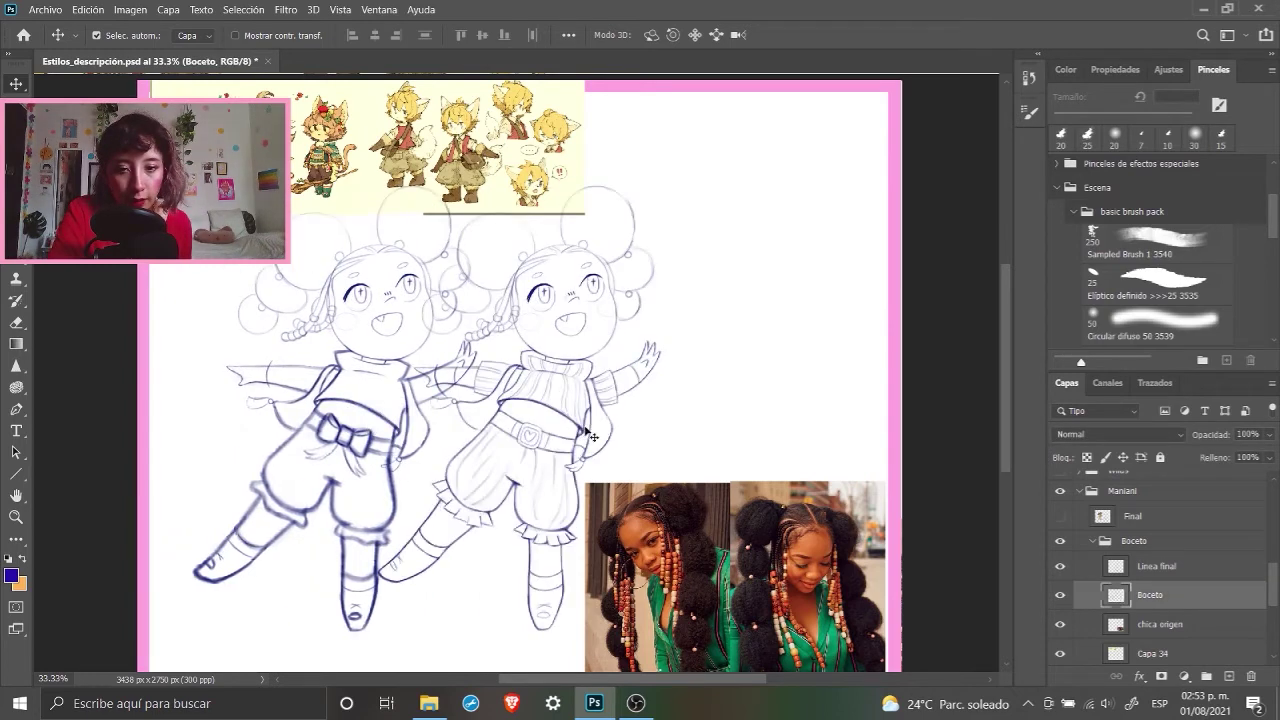
{"action": "left_click_drag", "start_coordinate": [590, 435], "coordinate": [690, 410]}
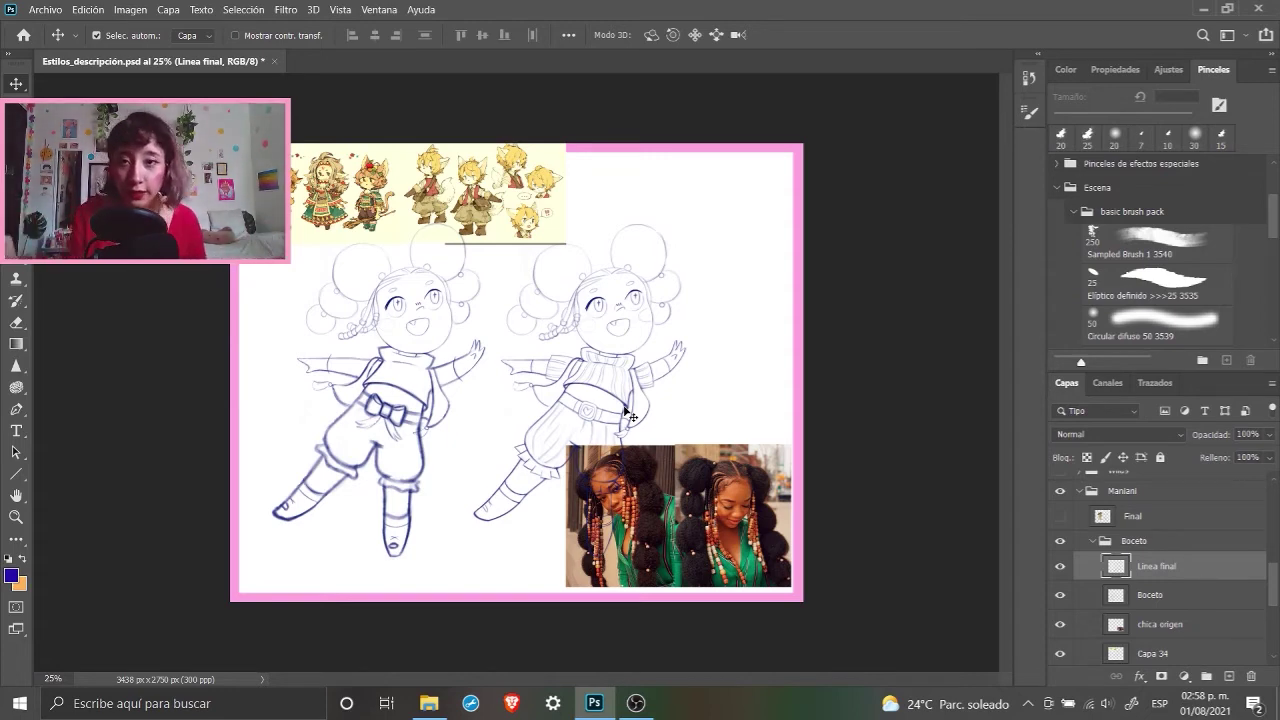
Step: Present the finished coloured artwork in the Maniani group, and hide the whole group
{"action": "left_click", "coordinate": [1062, 517]}
{"action": "left_click", "coordinate": [1062, 517]}
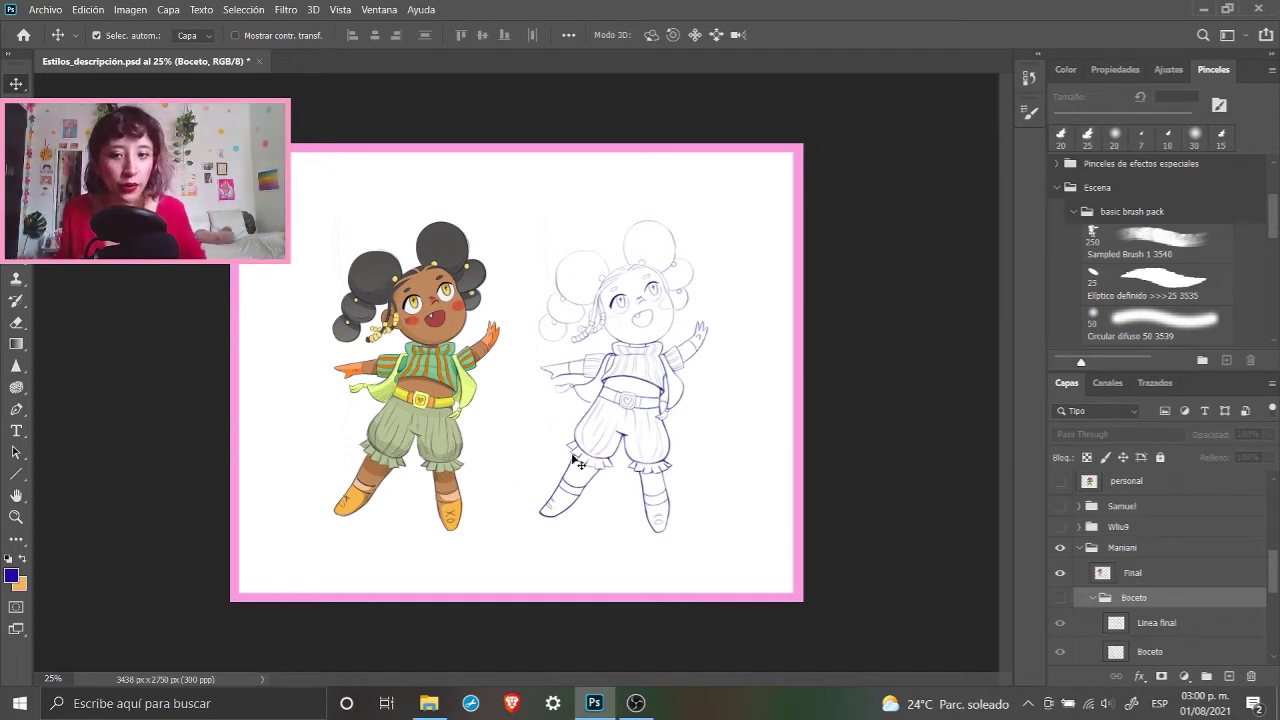
{"action": "left_click", "coordinate": [1060, 547]}
{"action": "left_click_drag", "start_coordinate": [1273, 571], "coordinate": [1273, 511]}
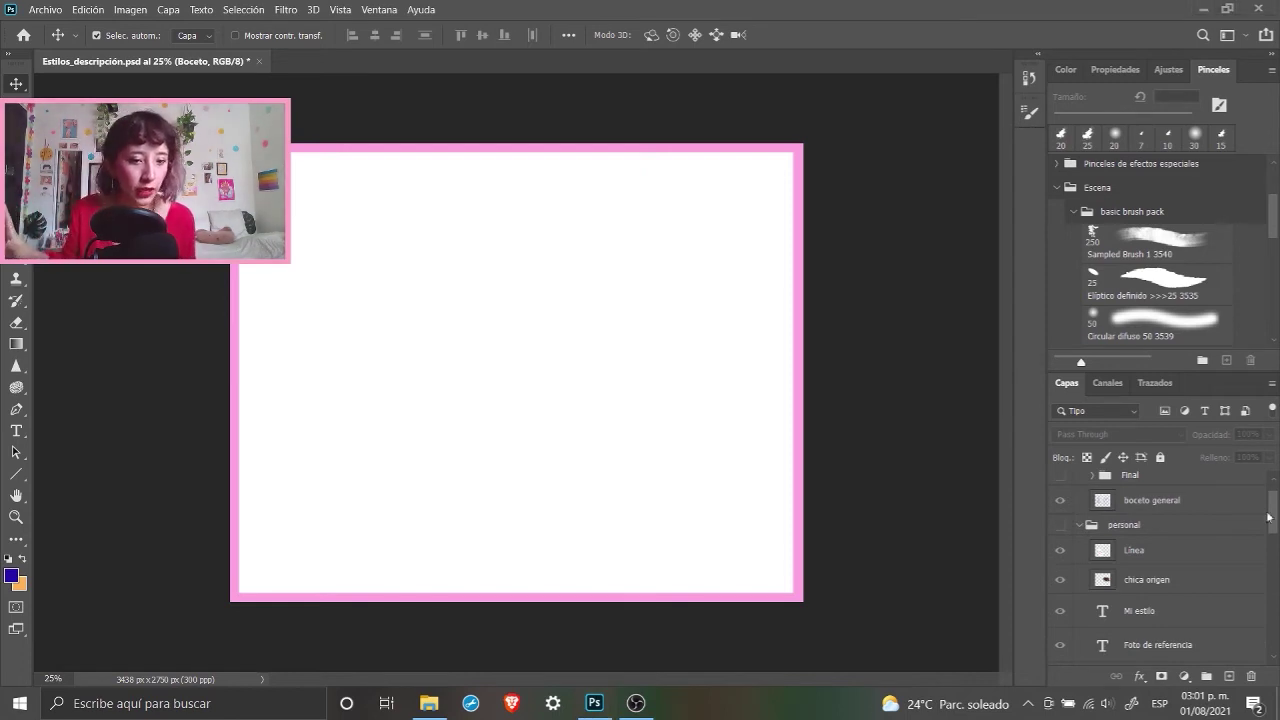
{"action": "left_click_drag", "start_coordinate": [1268, 517], "coordinate": [1271, 563]}
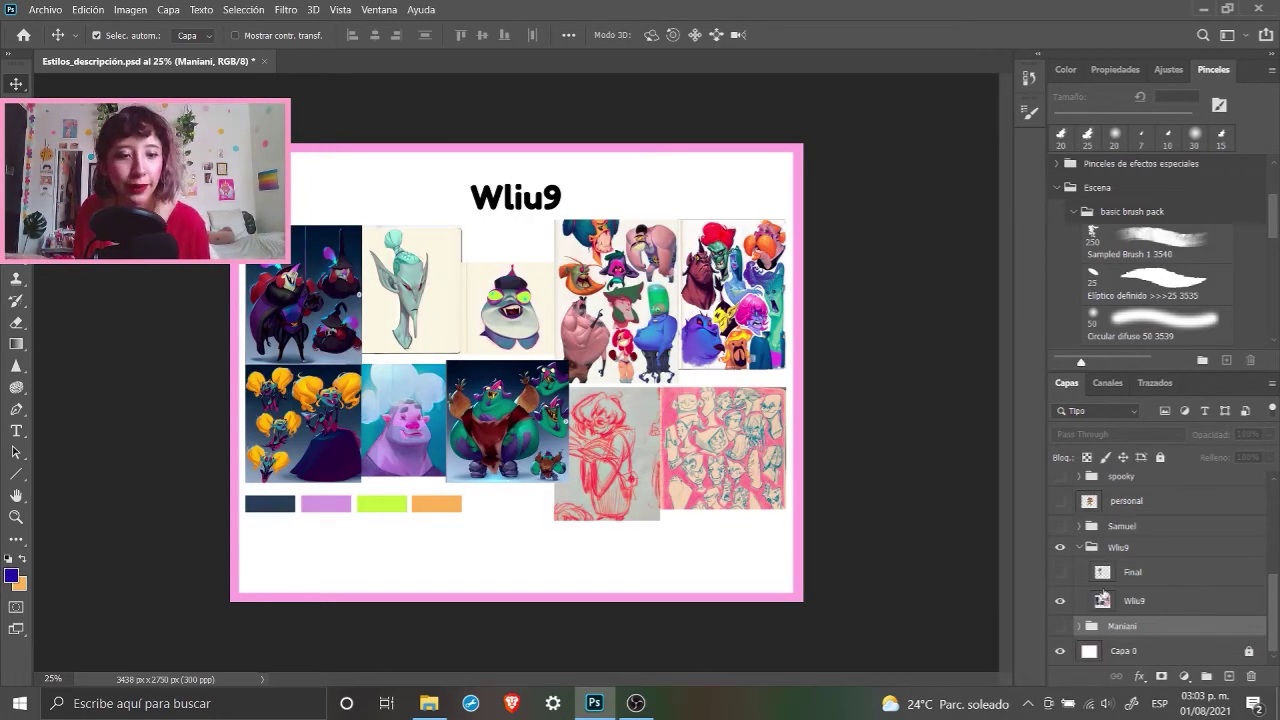
Step: Examine the exaggerated shapes and faces of the characters on the Wliu9 reference board up close
{"action": "left_click", "coordinate": [1133, 600]}
{"action": "key", "text": "z"}
{"action": "left_click", "coordinate": [740, 274]}
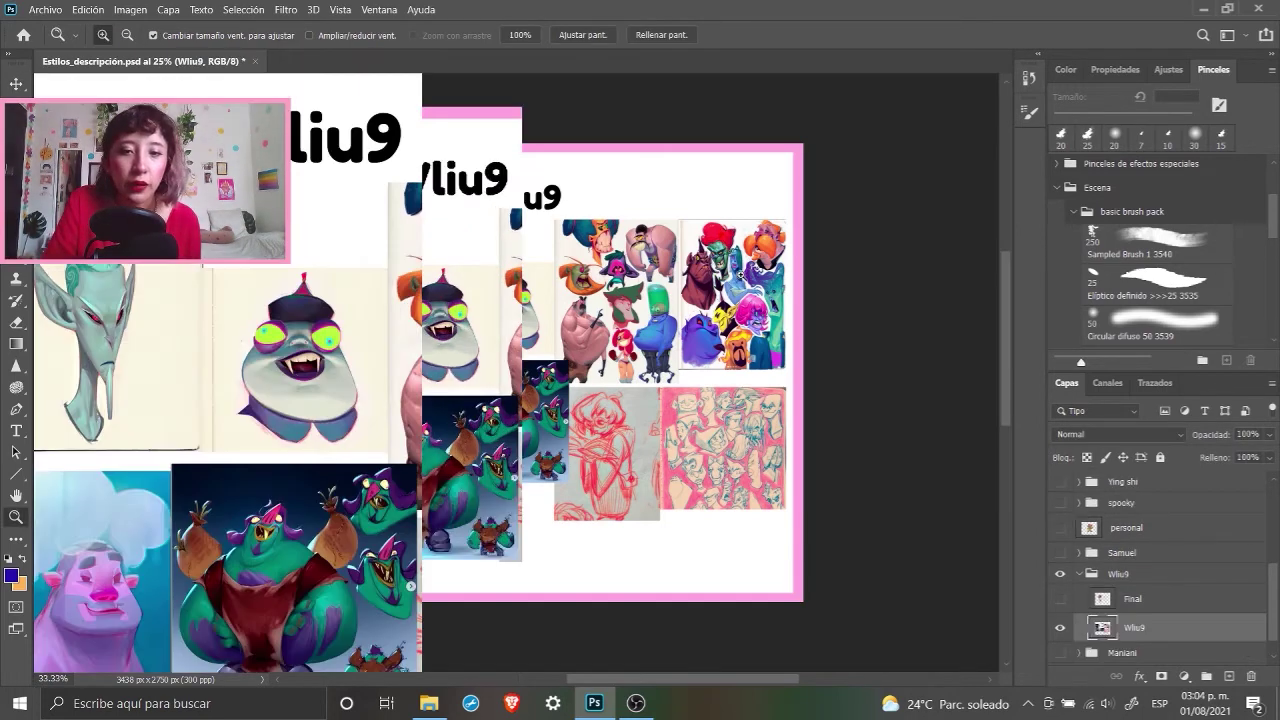
{"action": "left_click", "coordinate": [740, 273]}
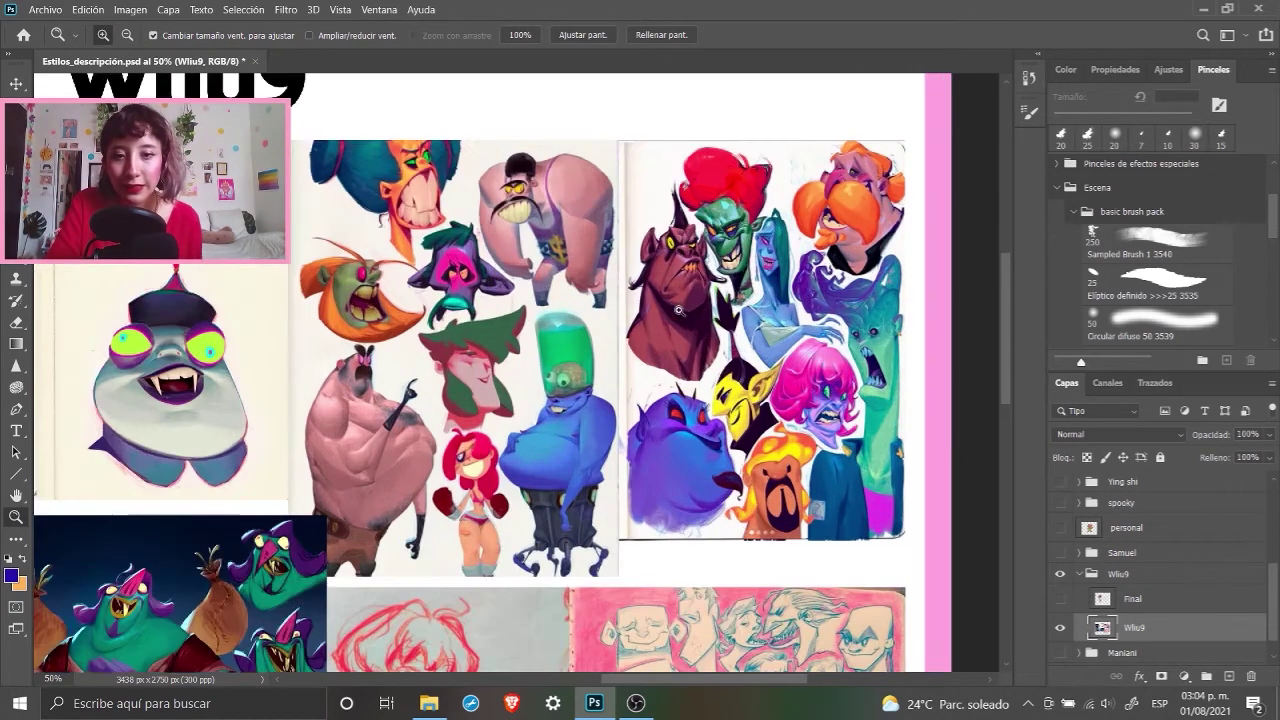
{"action": "key", "text": "v"}
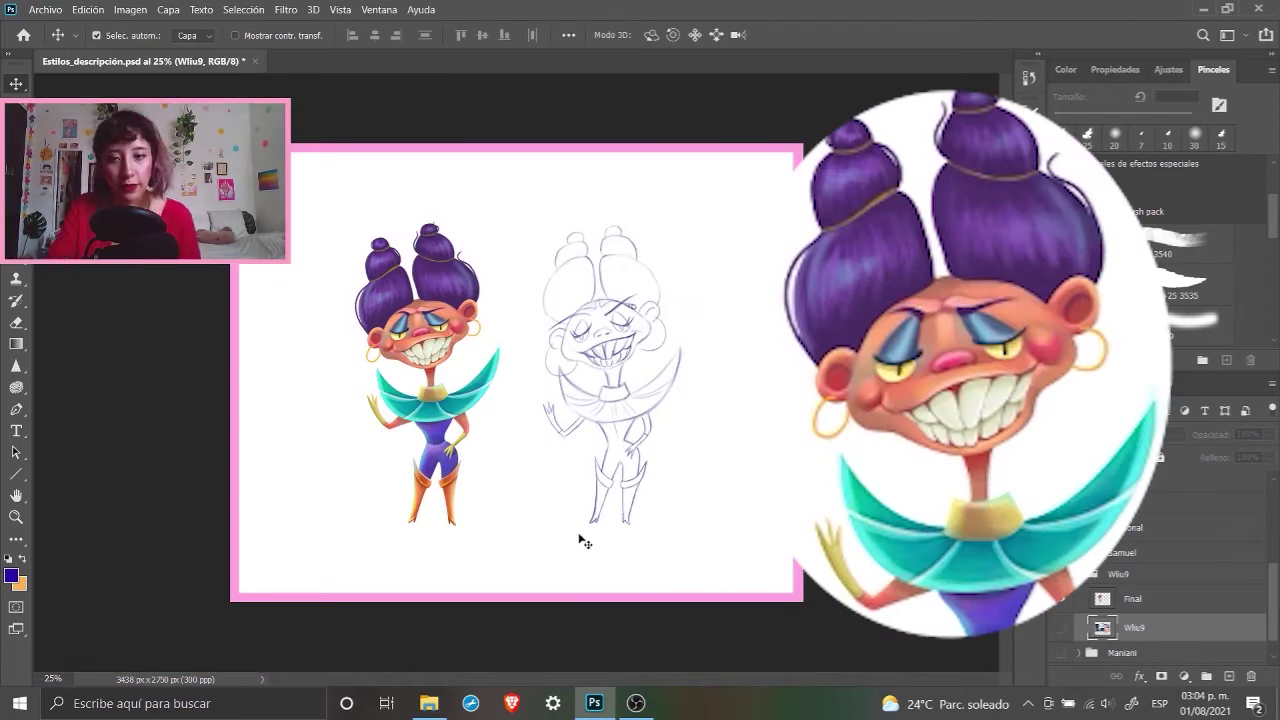
Step: Examine the portraits and eye studies on the Samuel Youn reference board up close
{"action": "key", "text": "z"}
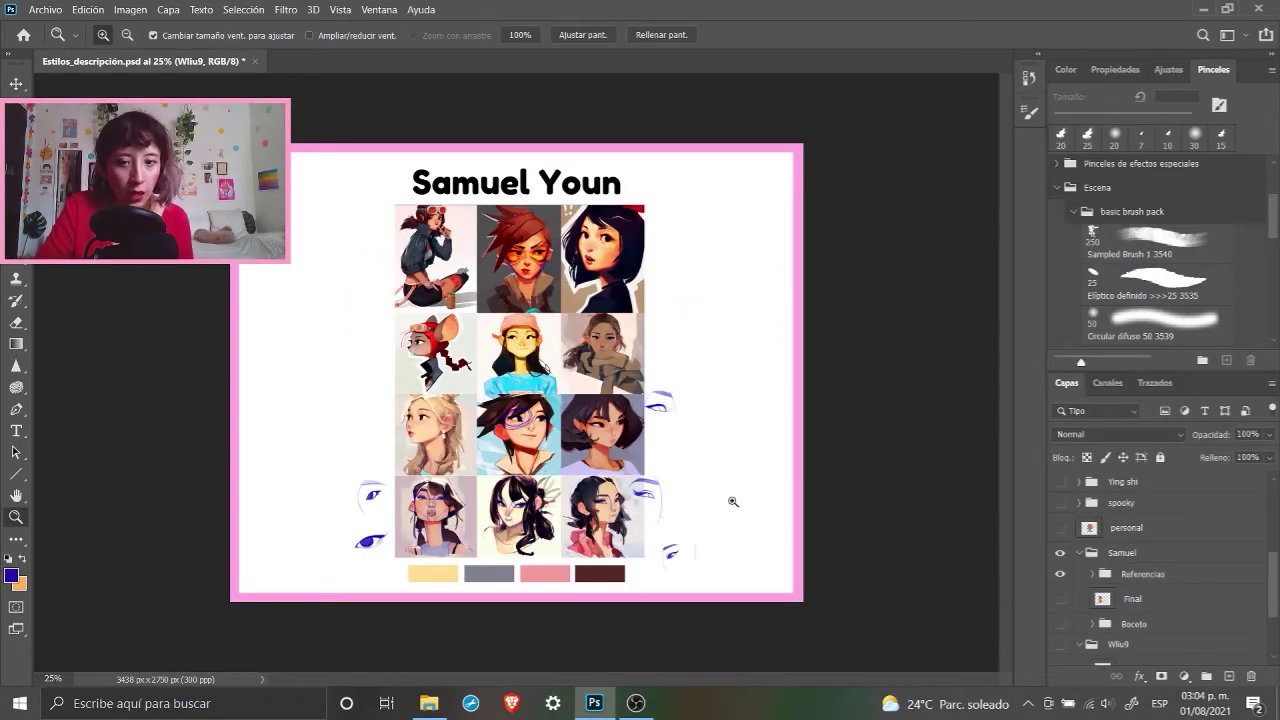
{"action": "left_click", "coordinate": [499, 352]}
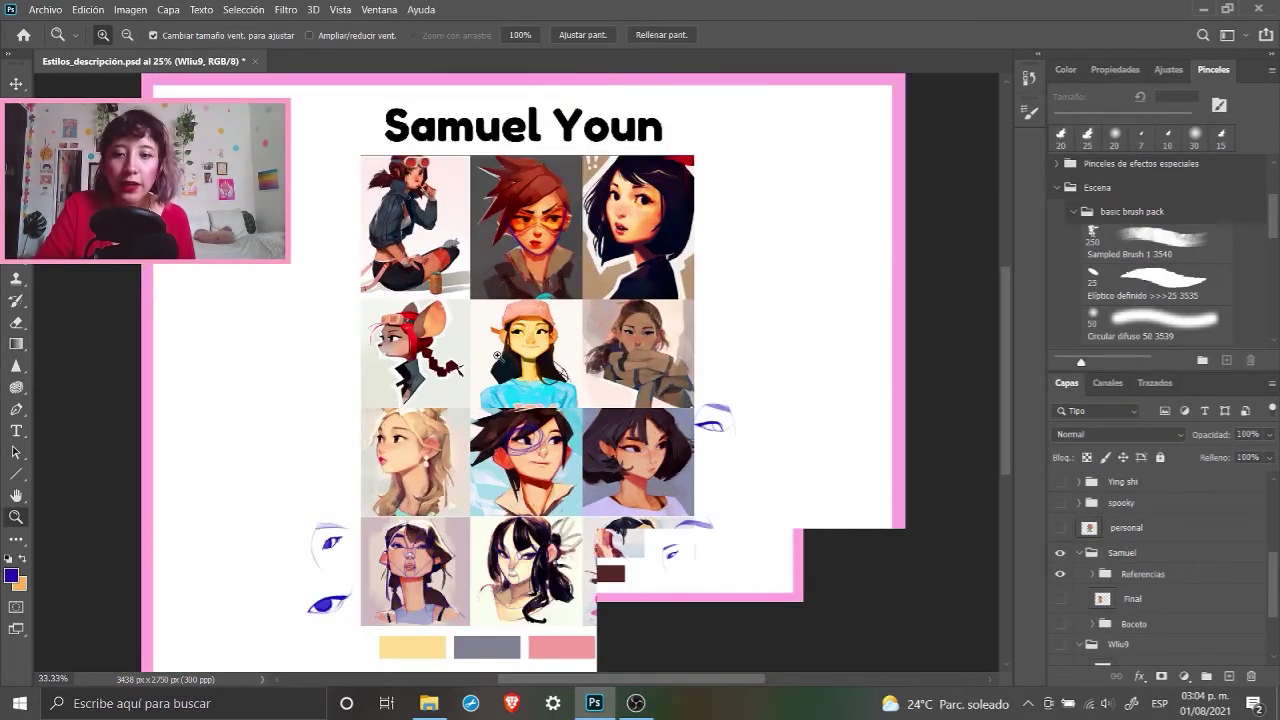
{"action": "key", "text": "v"}
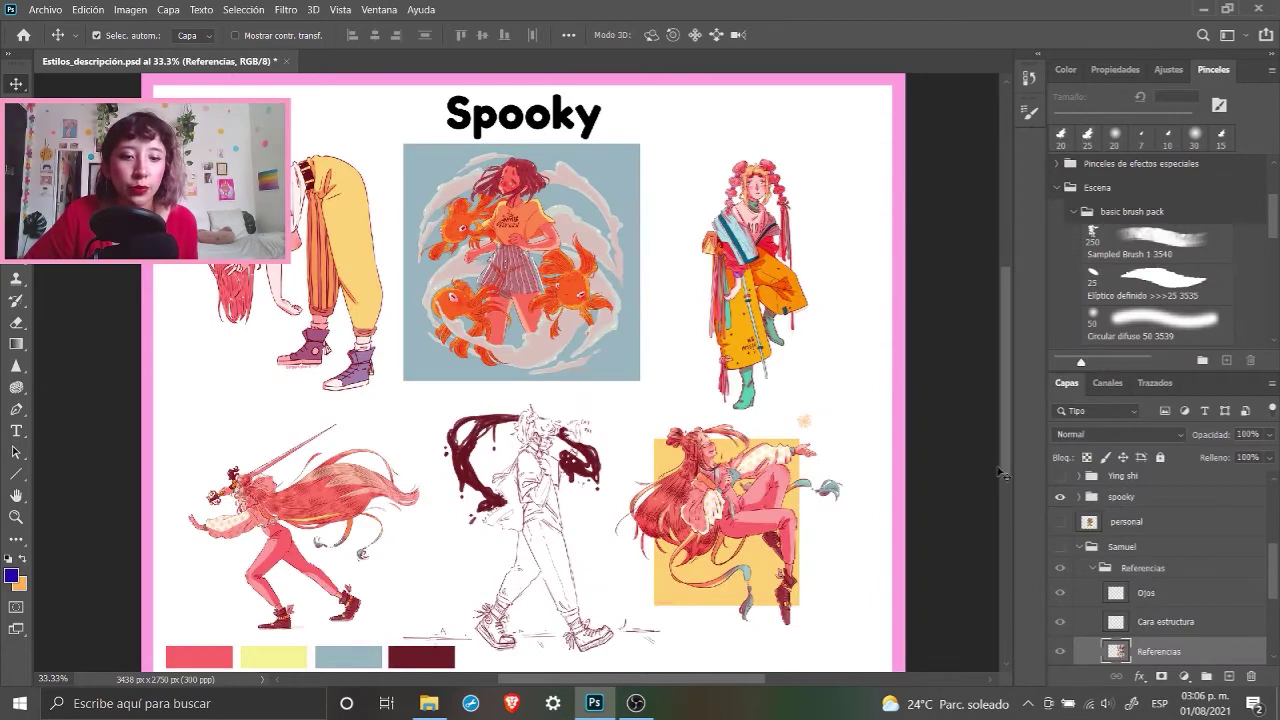
Step: Examine the Spooky reference board, looking closely at the character with pink bun braids and yellow trousers
{"action": "left_click_drag", "start_coordinate": [1005, 356], "coordinate": [1007, 362]}
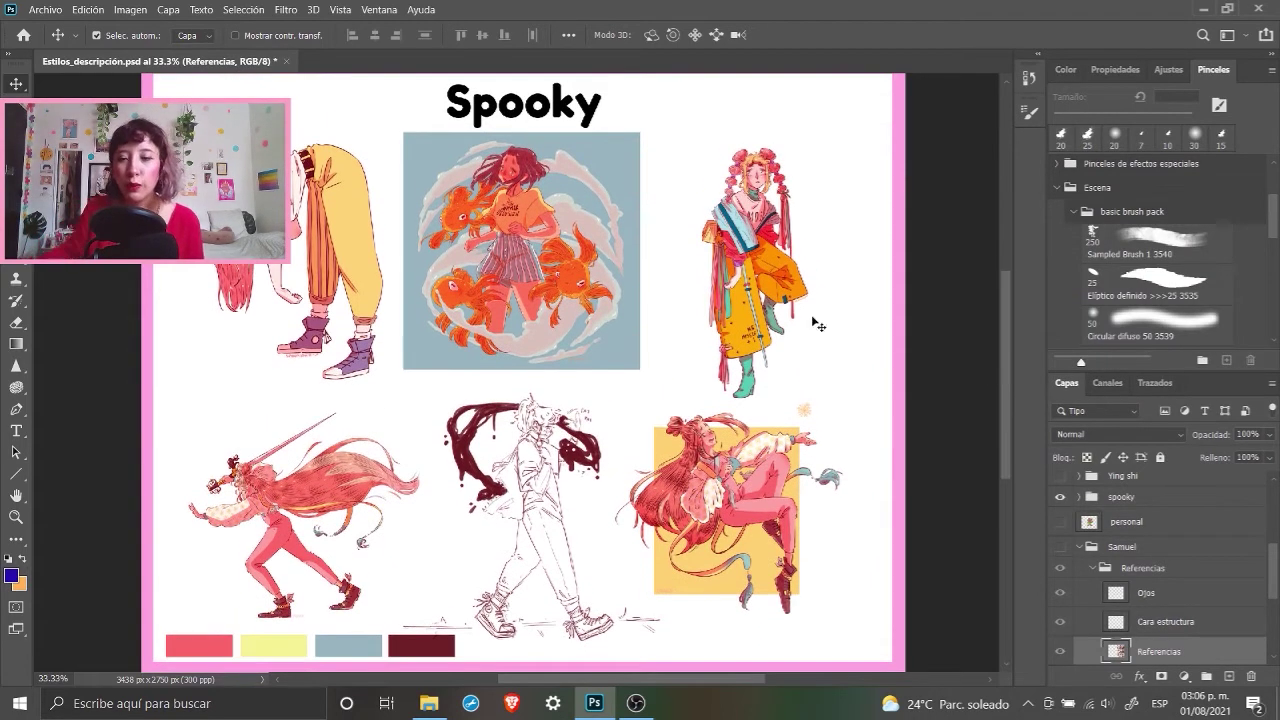
{"action": "key", "text": "z"}
{"action": "left_click", "coordinate": [760, 165]}
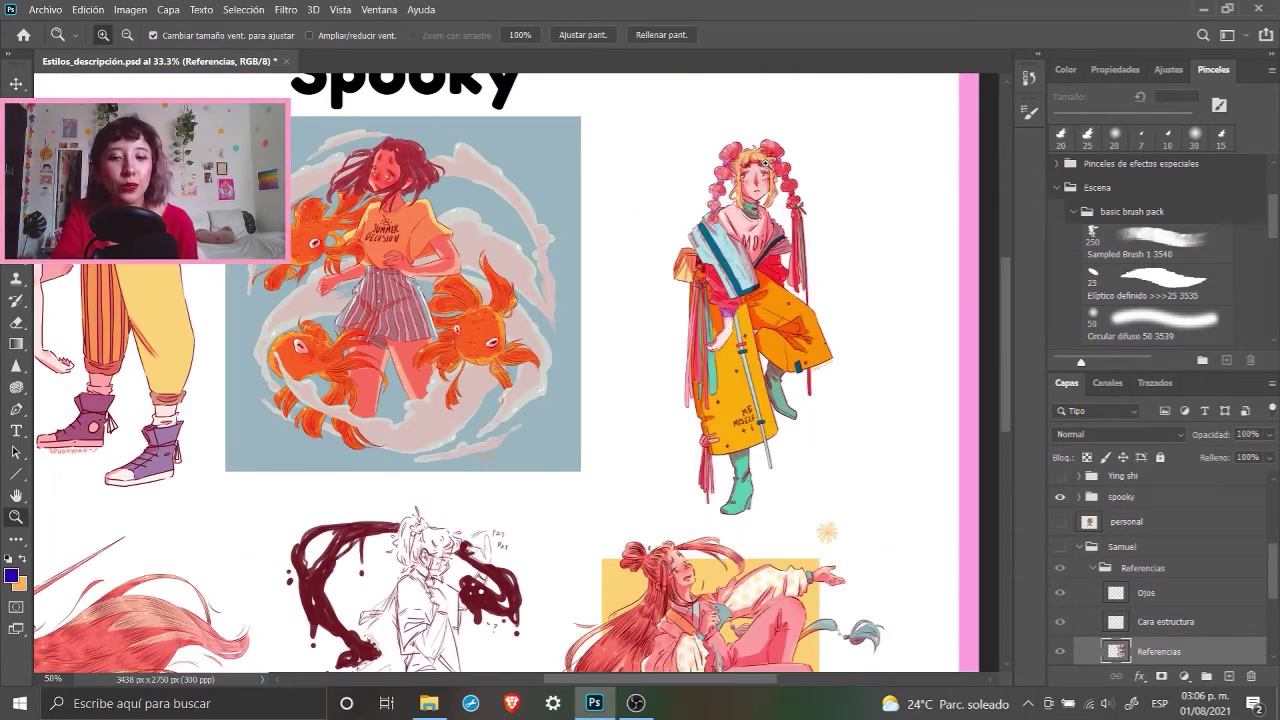
{"action": "left_click", "coordinate": [762, 157]}
{"action": "left_click", "coordinate": [780, 142]}
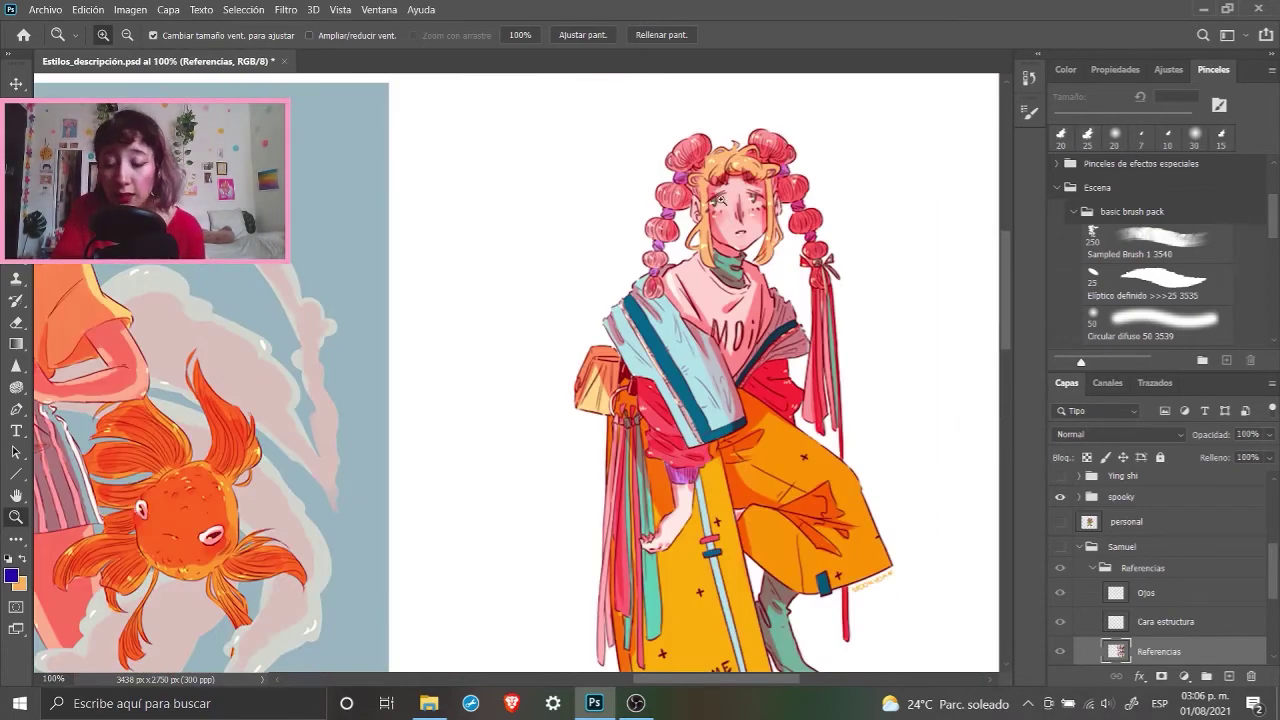
Step: Hide the reference images in the spooky group and show its Final artwork
{"action": "left_click", "coordinate": [1060, 518]}
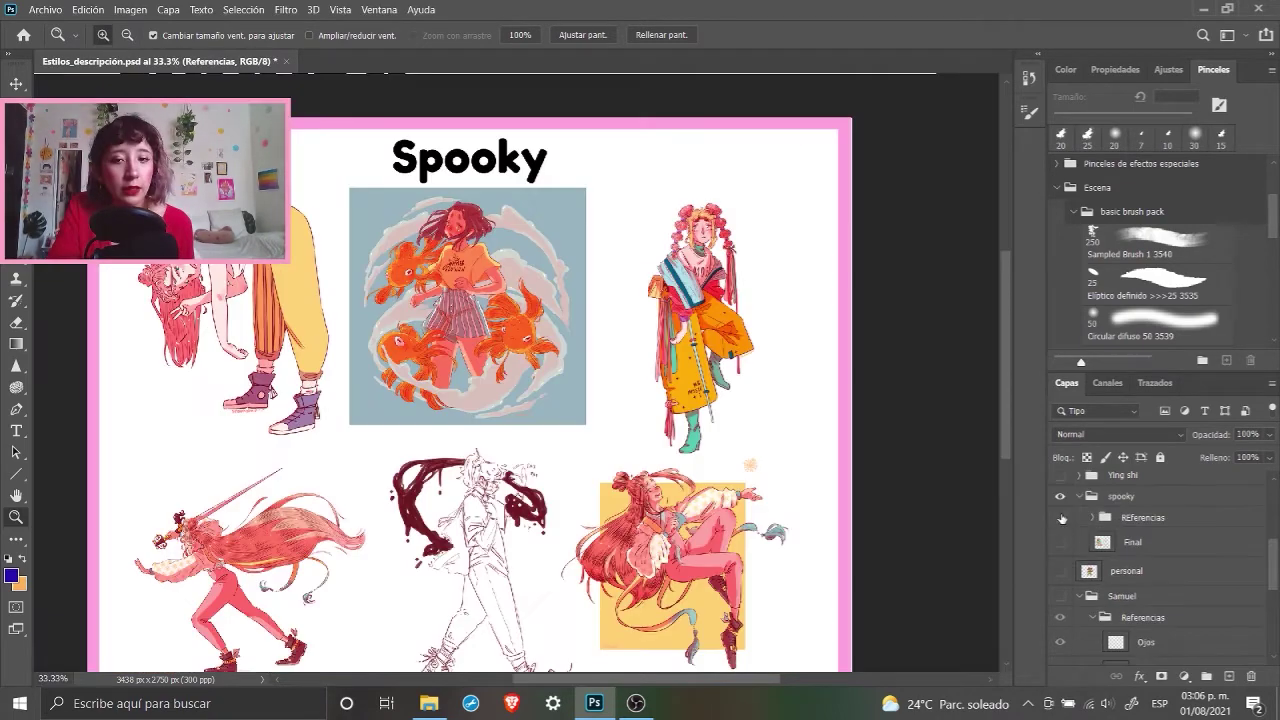
{"action": "left_click", "coordinate": [1059, 545]}
{"action": "left_click", "coordinate": [1060, 542]}
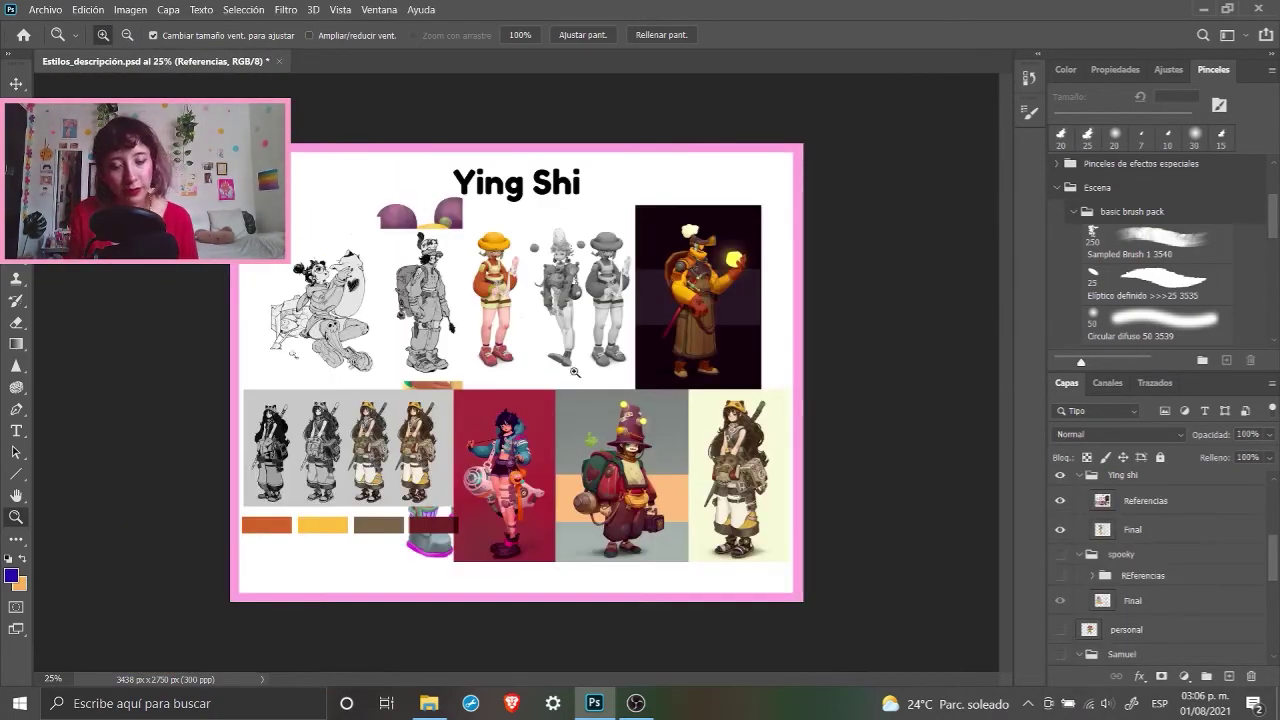
Step: Look closely at the Ying Shi reference characters and hide that reference layer
{"action": "left_click", "coordinate": [457, 281]}
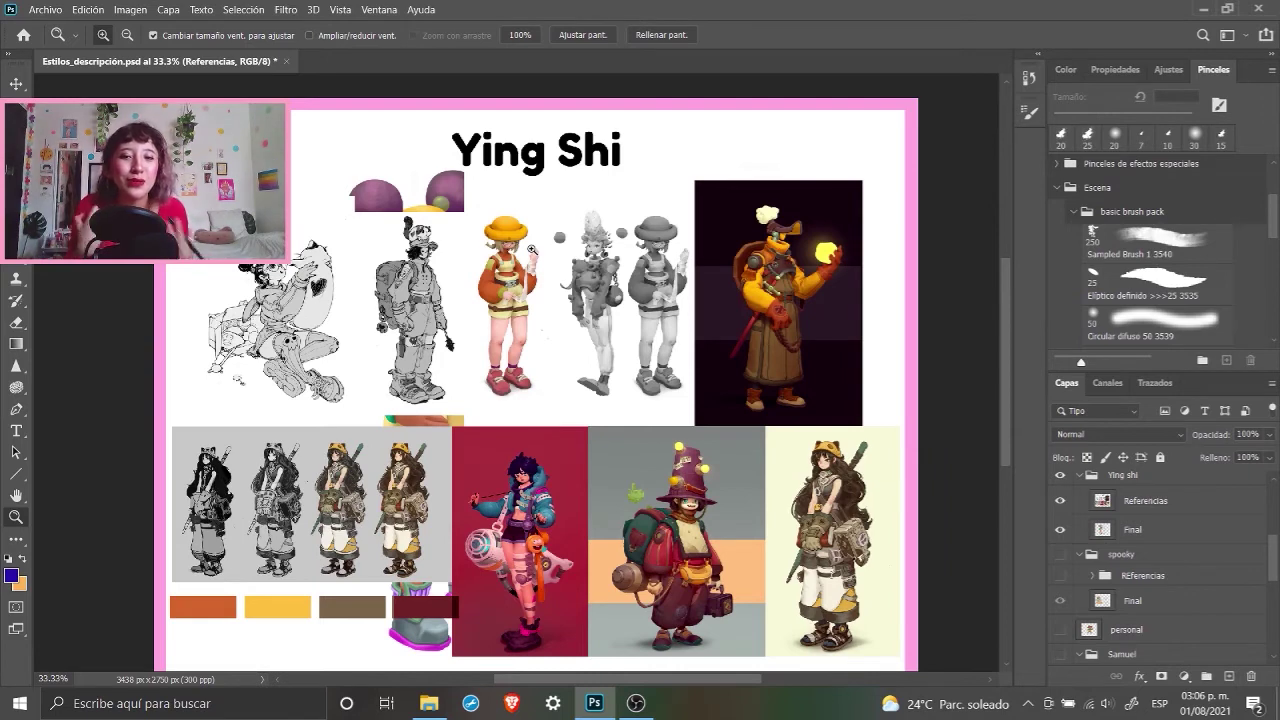
{"action": "left_click", "coordinate": [1061, 502]}
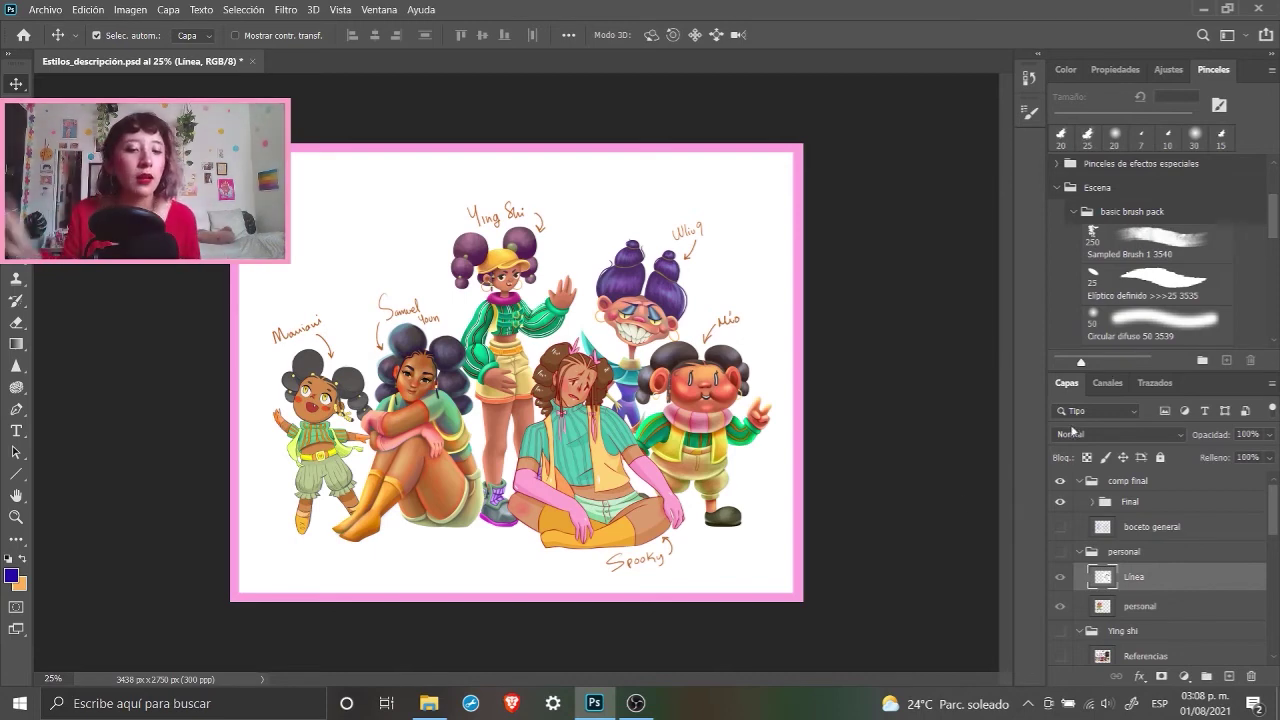
Step: In the comp final group, hide the Final artwork and show the boceto general composition sketch
{"action": "left_click", "coordinate": [1059, 502]}
{"action": "left_click", "coordinate": [1060, 527]}
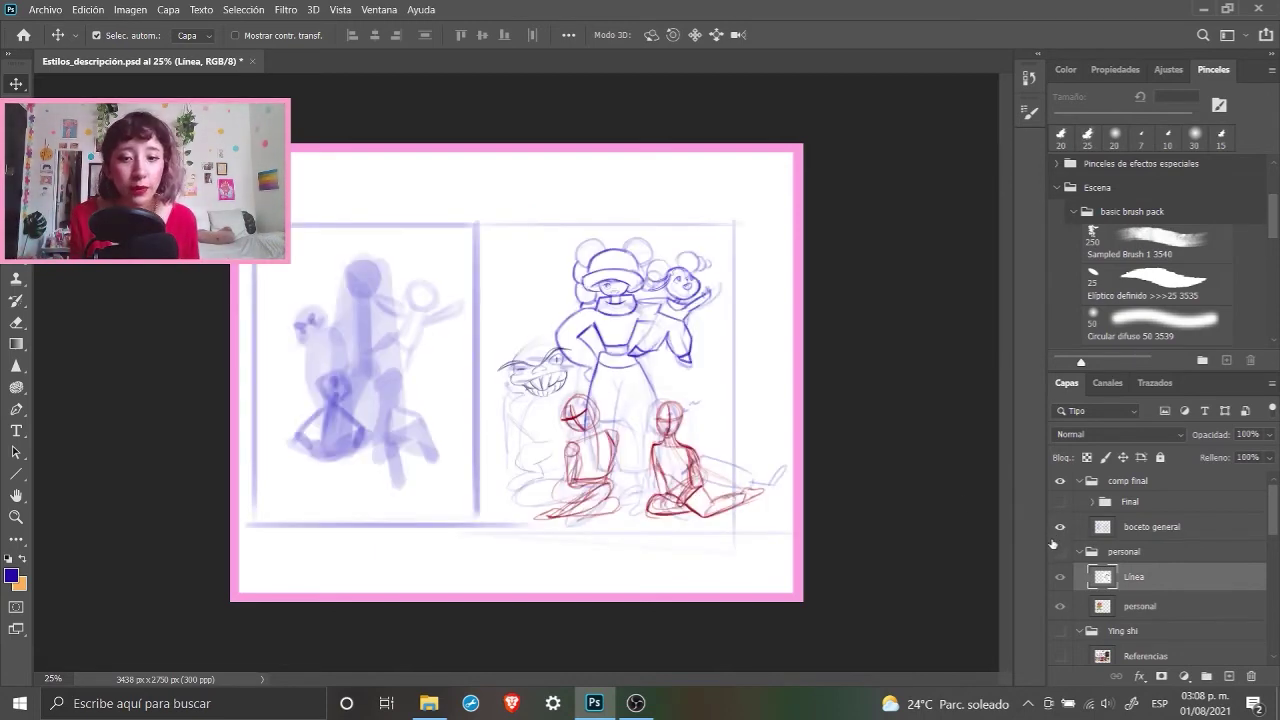